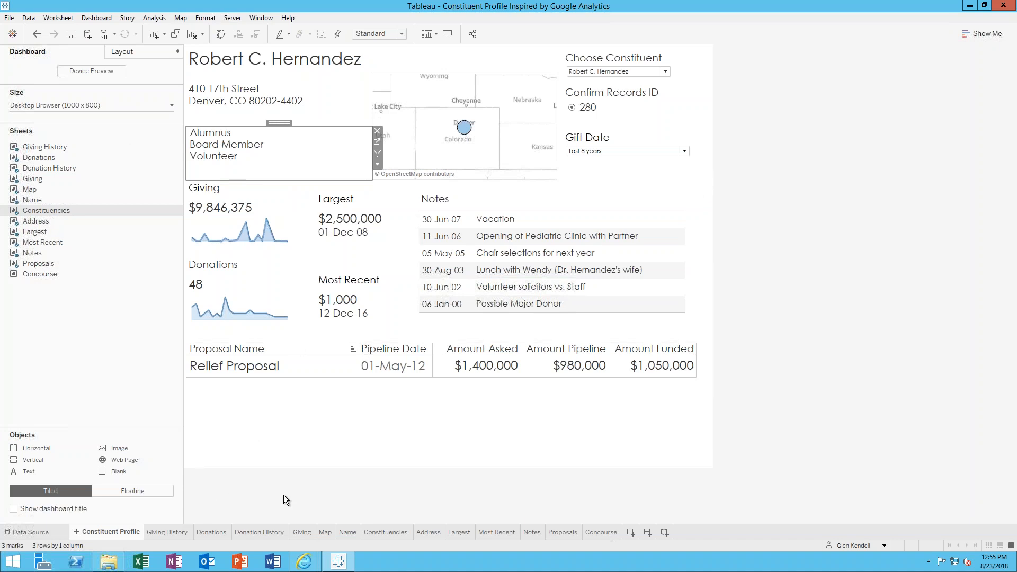
# View the Name worksheet behind the dashboard and return to the Constituent Profile dashboard.
pyautogui.moveTo(196, 281); pyautogui.dragTo(43, 159)
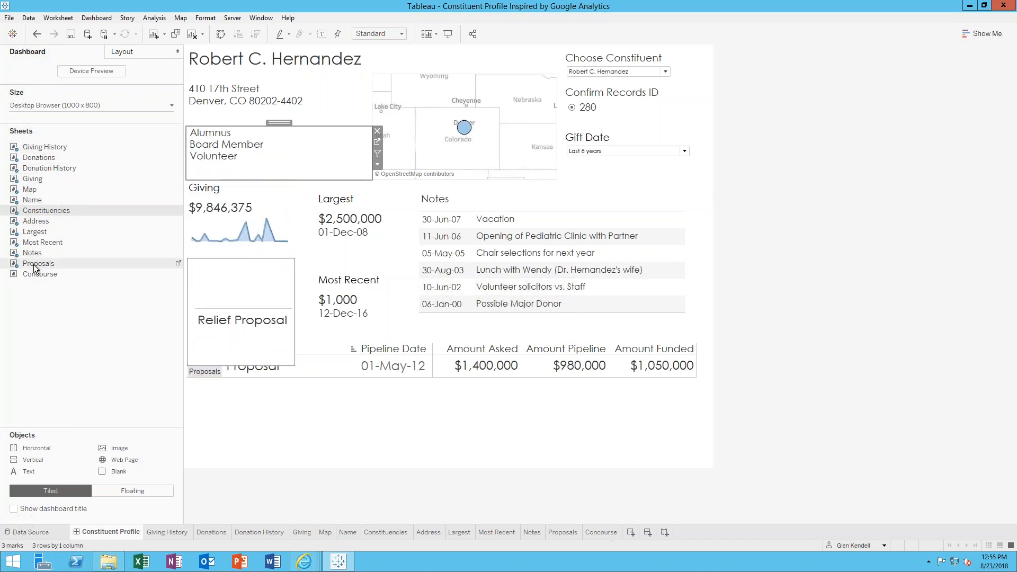
pyautogui.moveTo(33, 265); pyautogui.dragTo(38, 266)
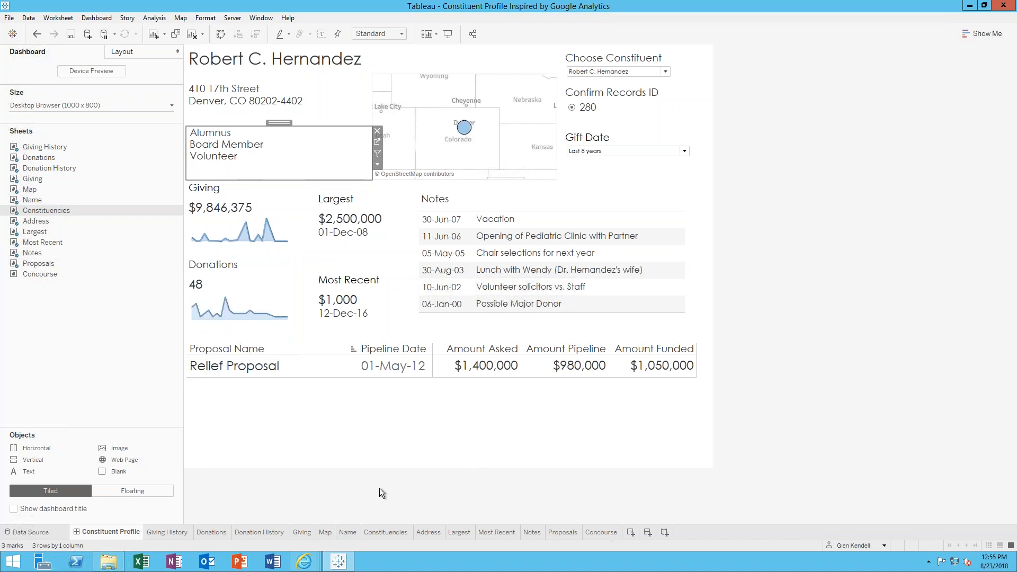
pyautogui.click(350, 533)
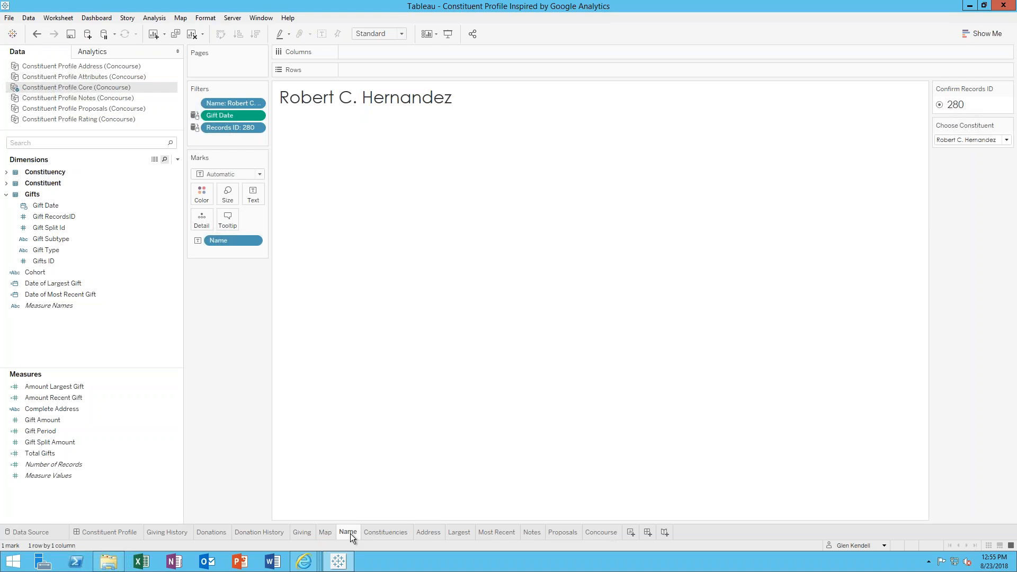
pyautogui.click(105, 533)
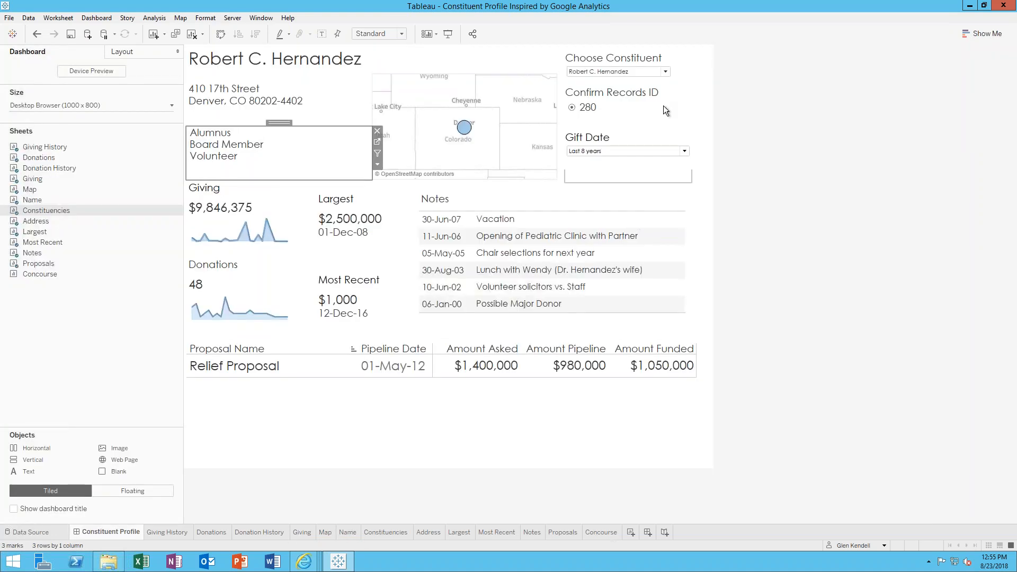
# Examine the list of names in the dashboard's Choose Constituent filter, leaving the current selection in place.
pyautogui.click(665, 72)
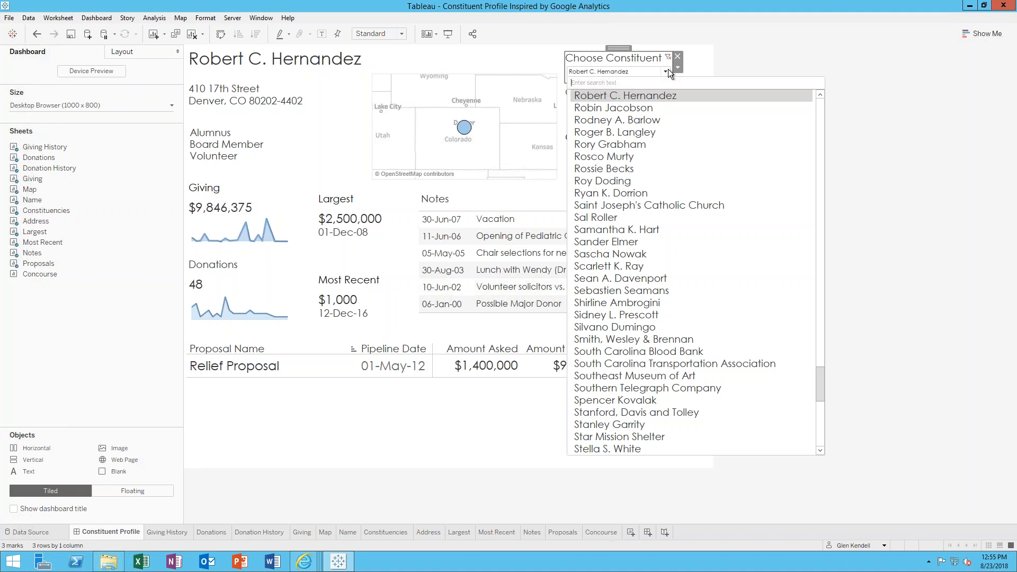
pyautogui.click(700, 58)
pyautogui.click(636, 73)
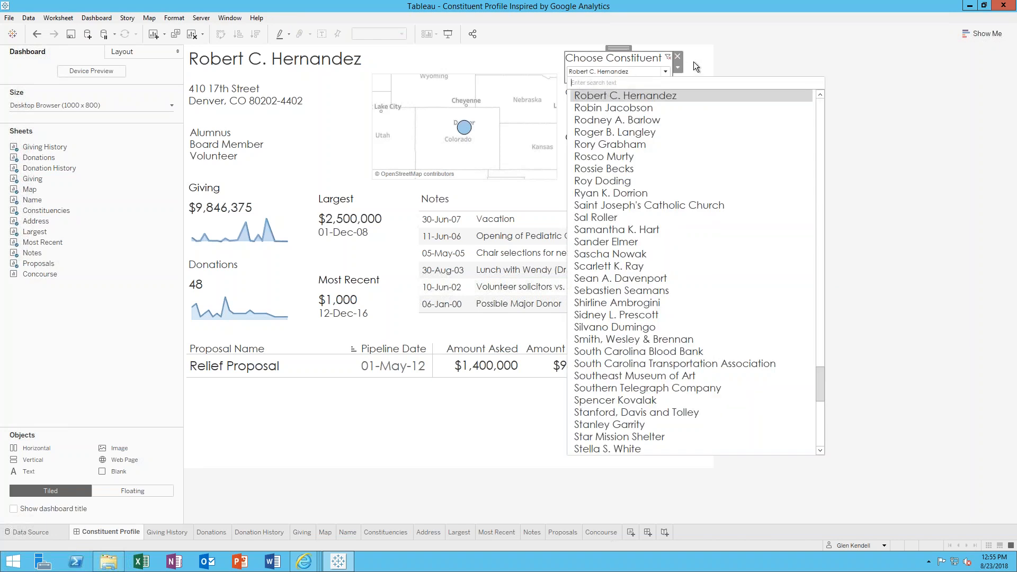
pyautogui.click(694, 62)
pyautogui.click(631, 73)
pyautogui.click(698, 61)
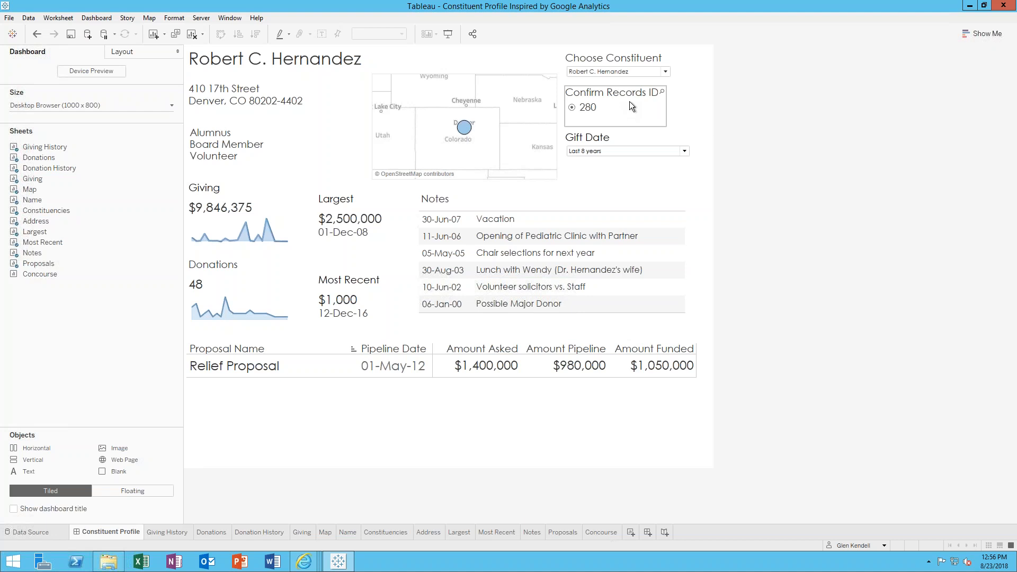
pyautogui.click(638, 72)
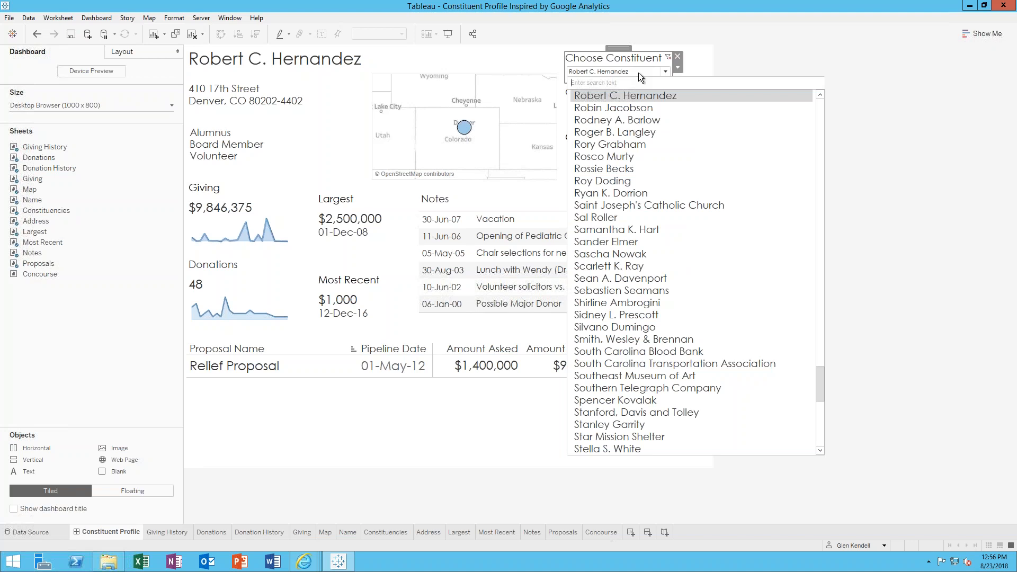
pyautogui.click(710, 66)
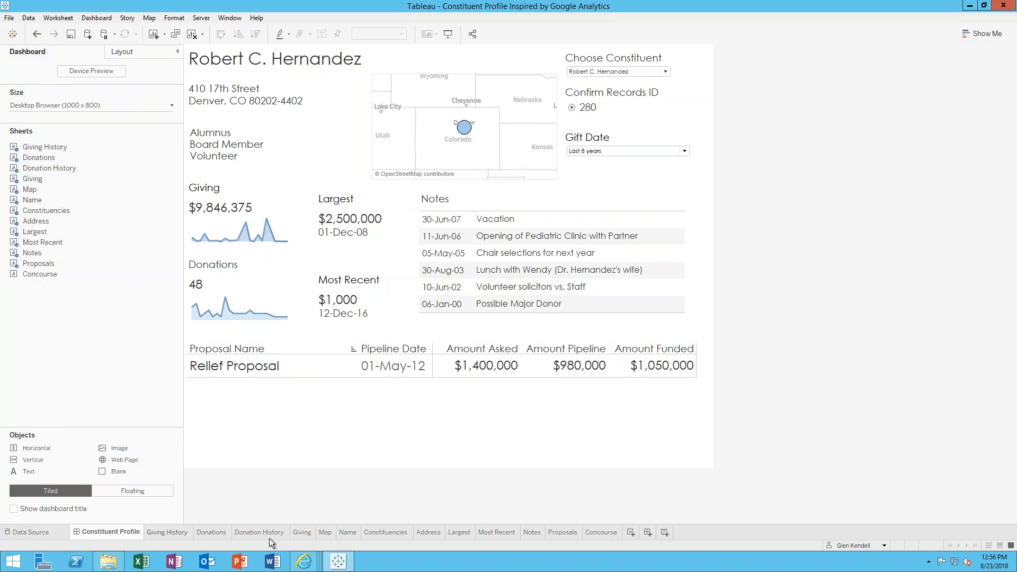
# On the Name worksheet, examine the fields in the Constituency, Constituent and Gifts tables of the Constituent Profile Core data source.
pyautogui.click(348, 532)
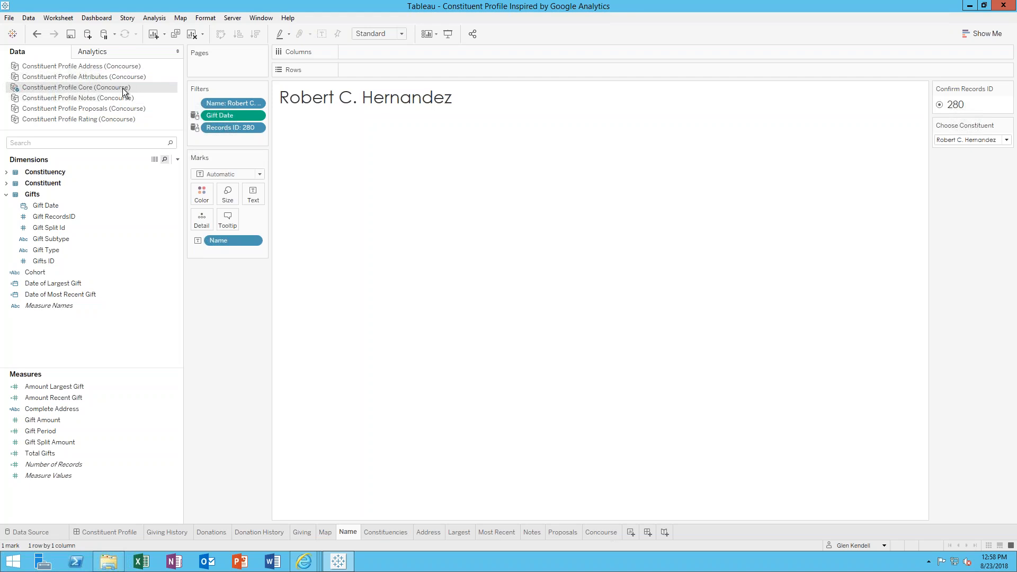
pyautogui.click(7, 184)
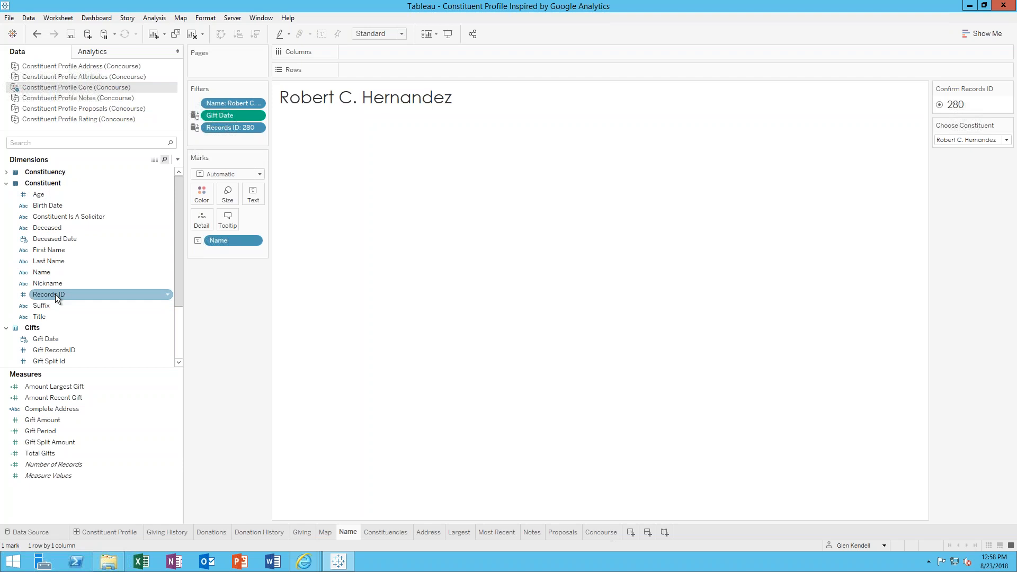
pyautogui.click(7, 183)
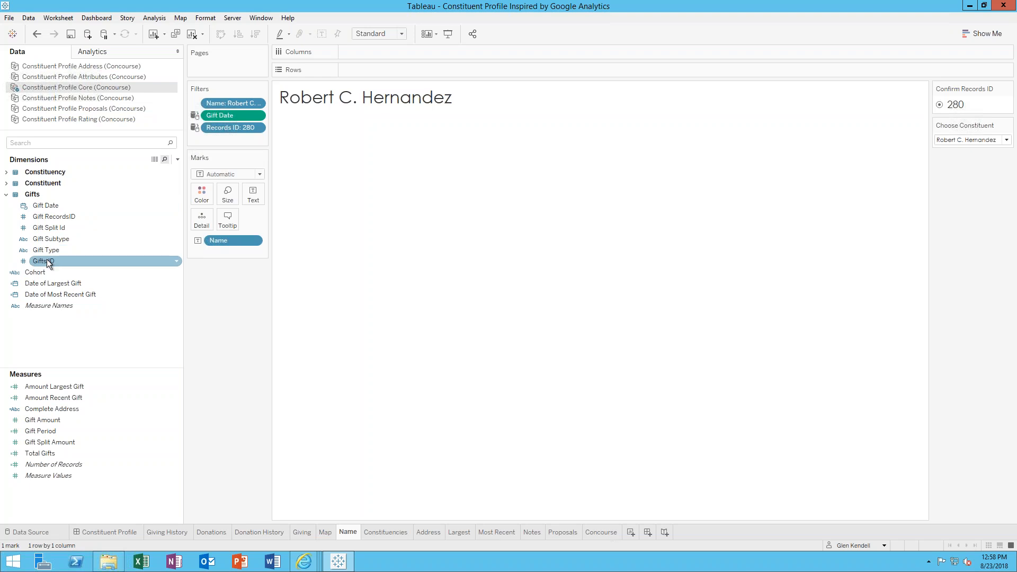
pyautogui.click(7, 172)
pyautogui.click(7, 172)
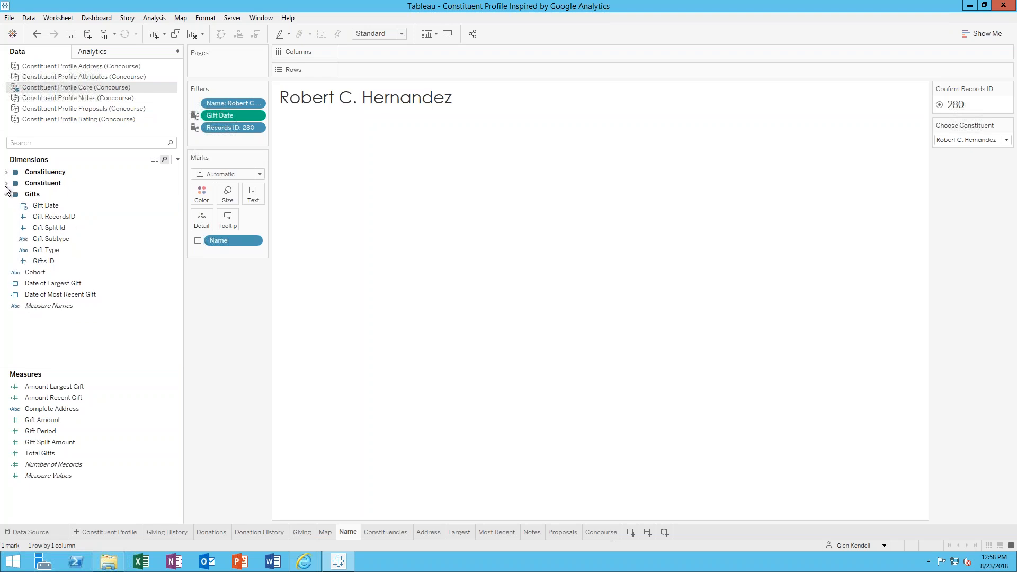
pyautogui.click(7, 195)
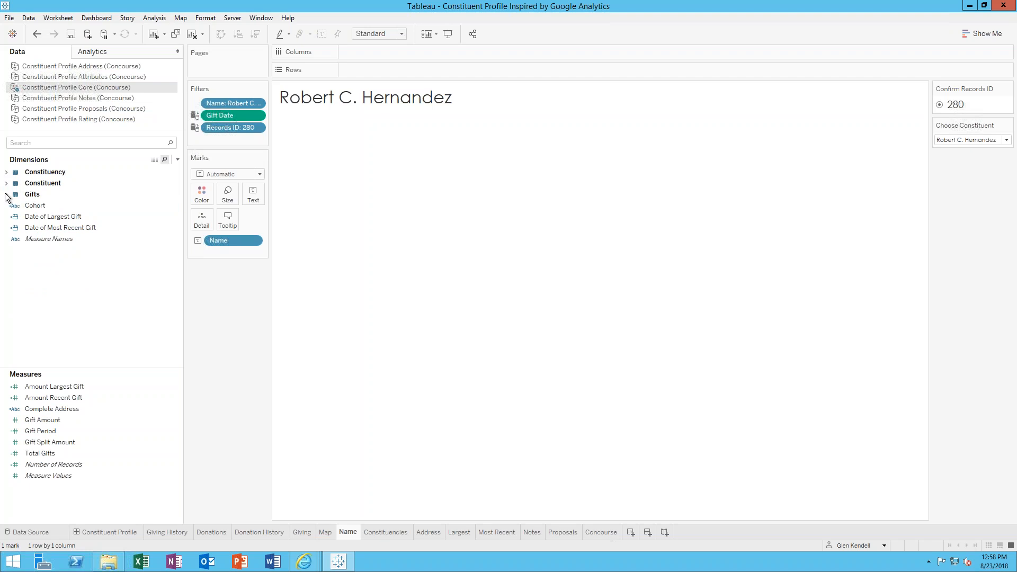
pyautogui.click(6, 195)
pyautogui.click(6, 183)
pyautogui.click(6, 172)
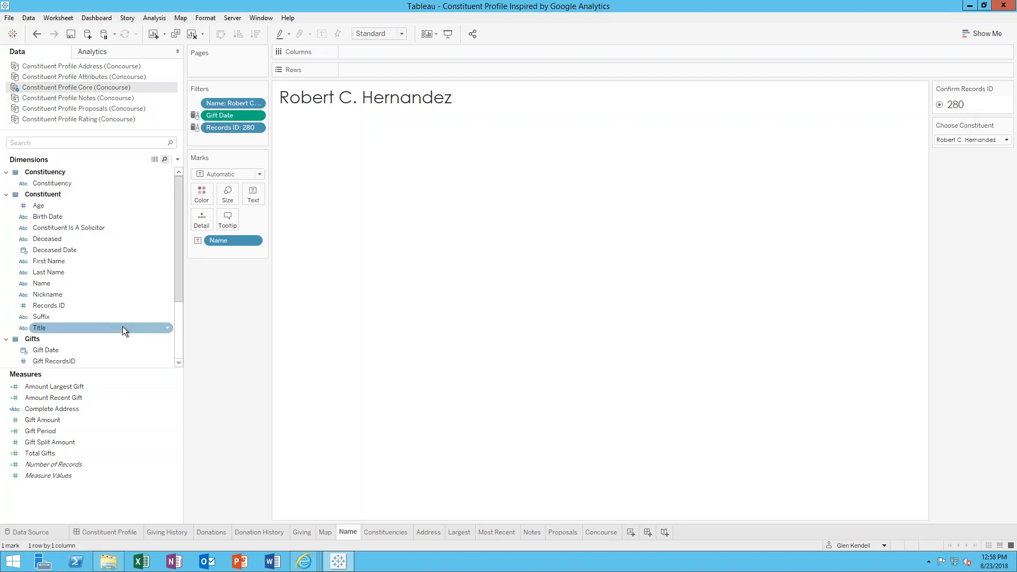
pyautogui.click(175, 331)
pyautogui.moveTo(175, 331); pyautogui.dragTo(174, 258)
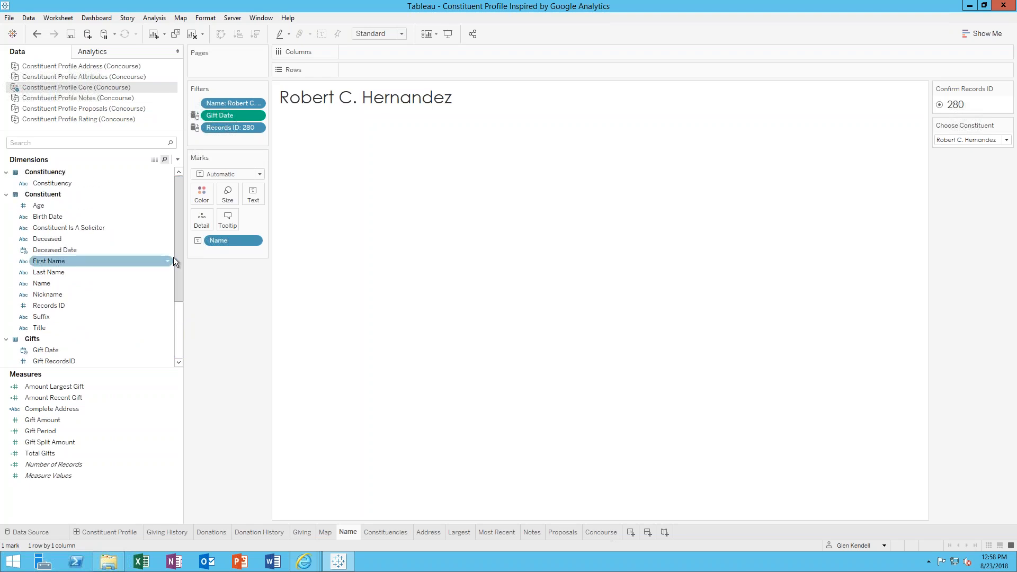
# Inspect the layout position and size of the Name, Address and Constituencies items on the Constituent Profile dashboard.
pyautogui.click(111, 533)
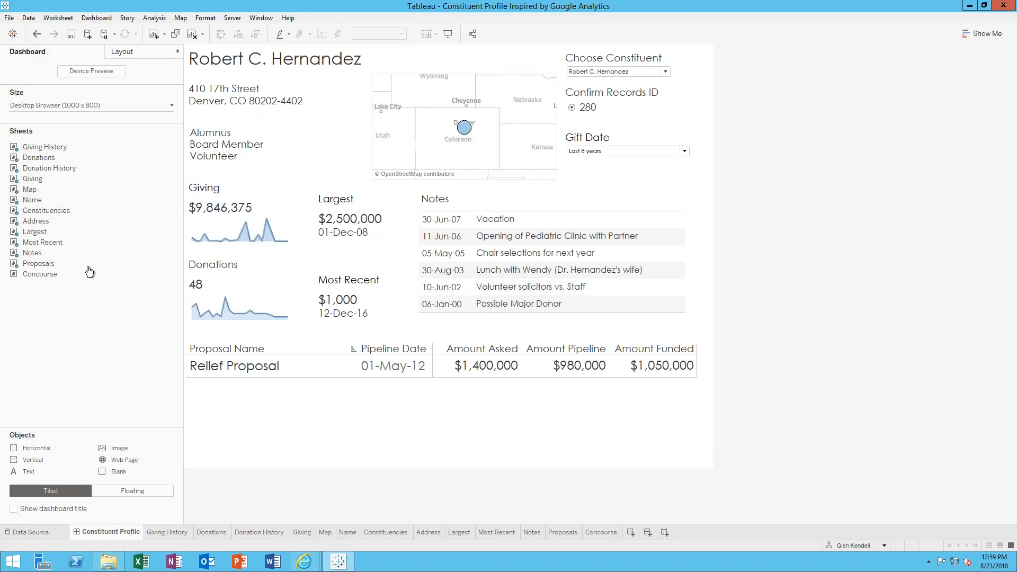
pyautogui.click(132, 53)
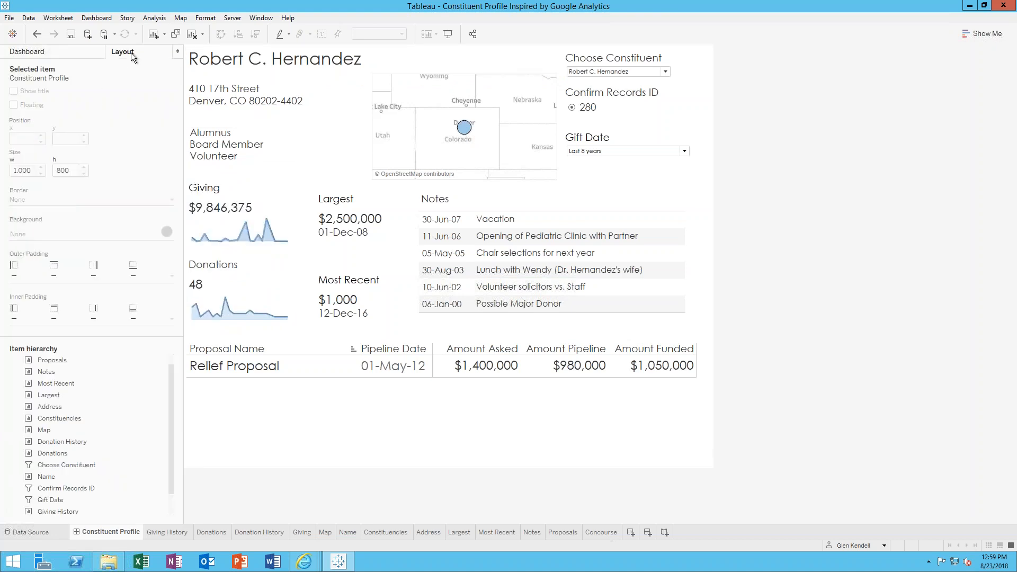
pyautogui.click(339, 61)
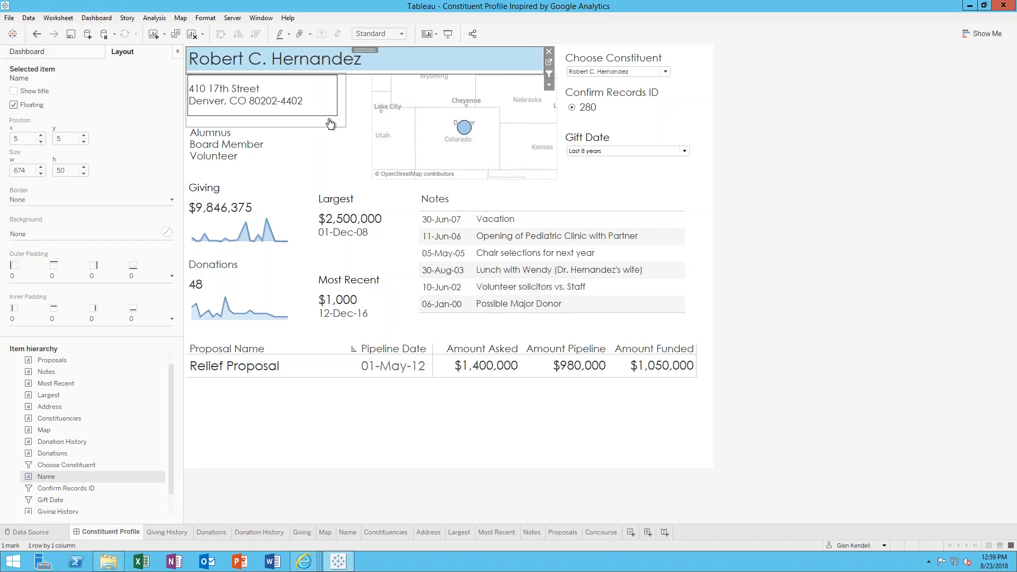
pyautogui.click(19, 140)
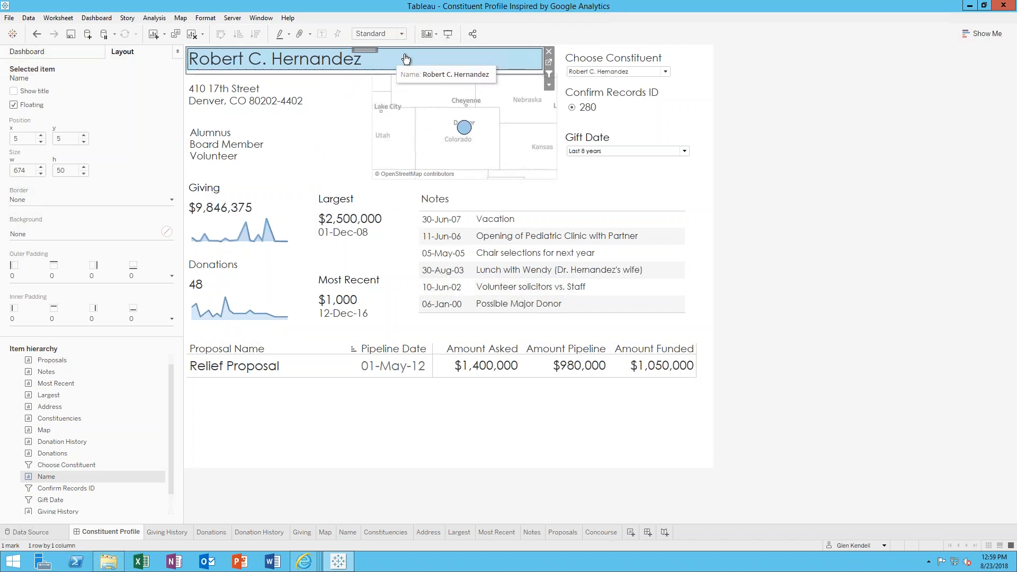
pyautogui.click(341, 120)
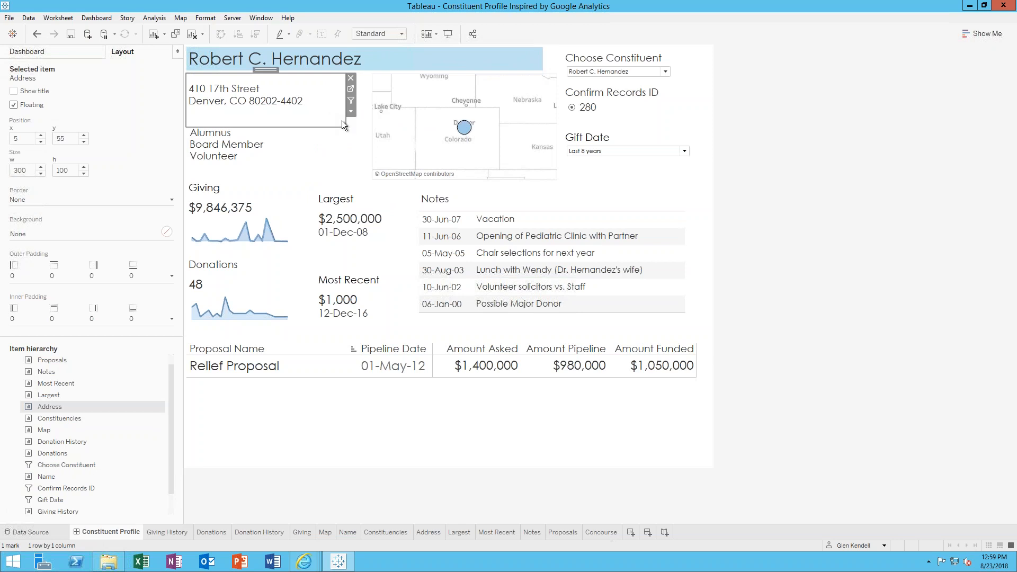
pyautogui.click(288, 144)
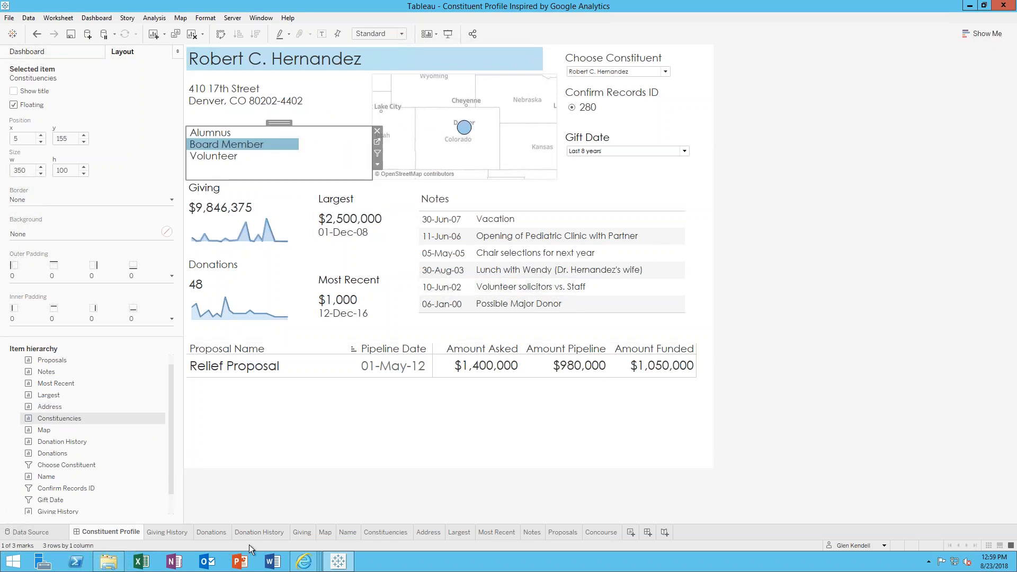
# Inspect the layout position and size of the Giving, Giving History, Donations, Donation History, Largest and Most Recent dashboard items.
pyautogui.click(260, 192)
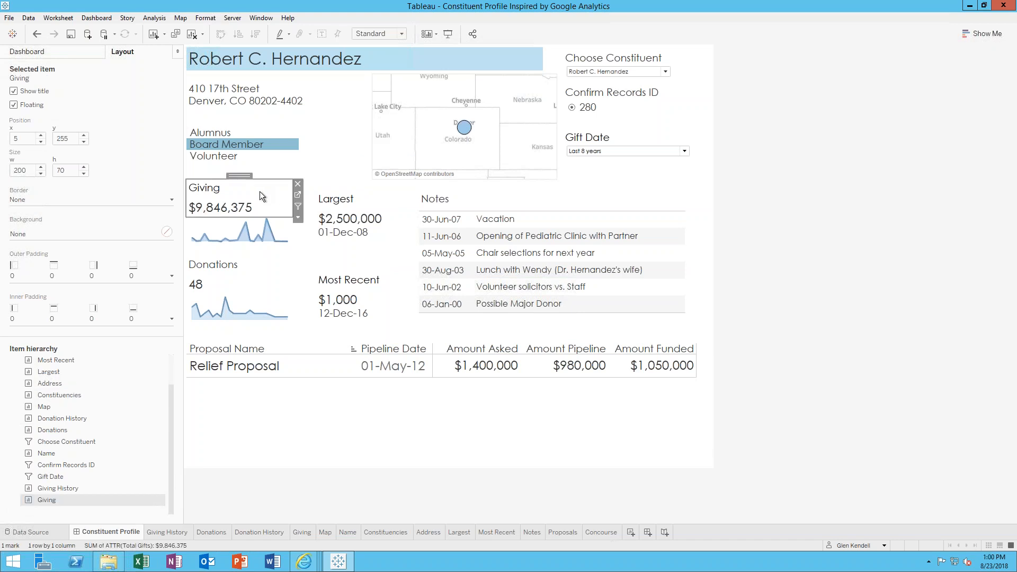
pyautogui.click(284, 226)
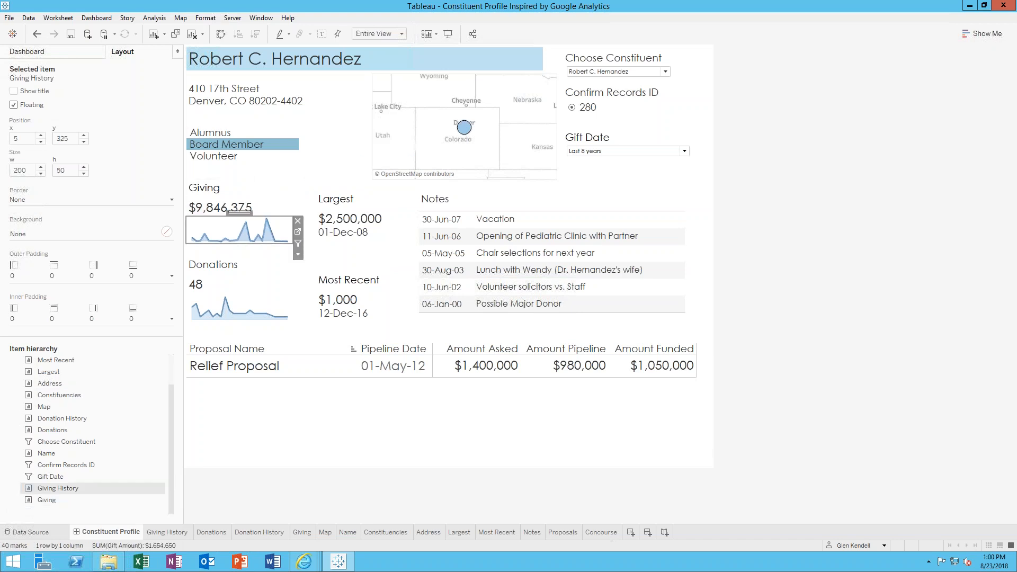
pyautogui.click(264, 269)
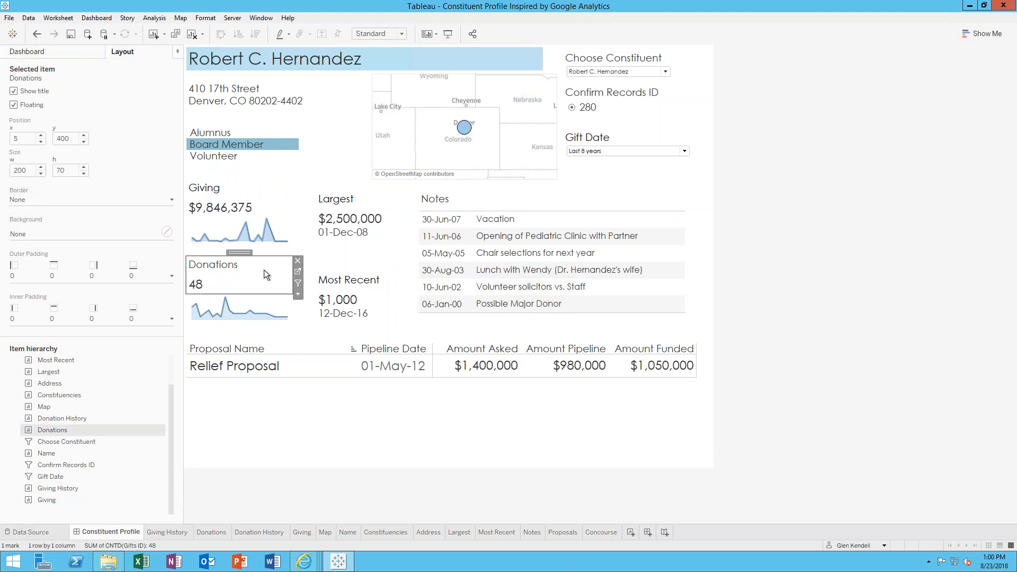
pyautogui.click(278, 305)
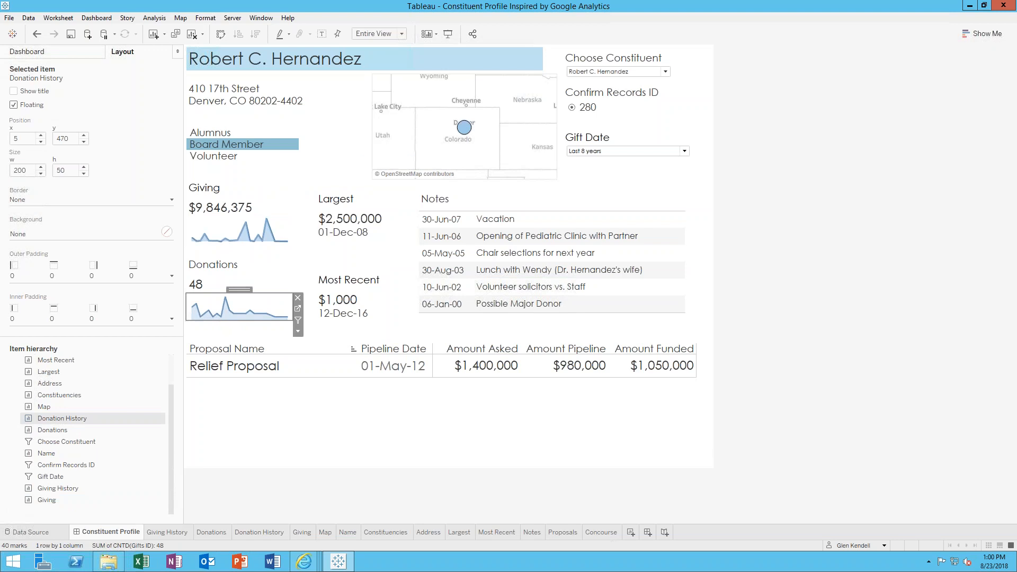
pyautogui.click(375, 195)
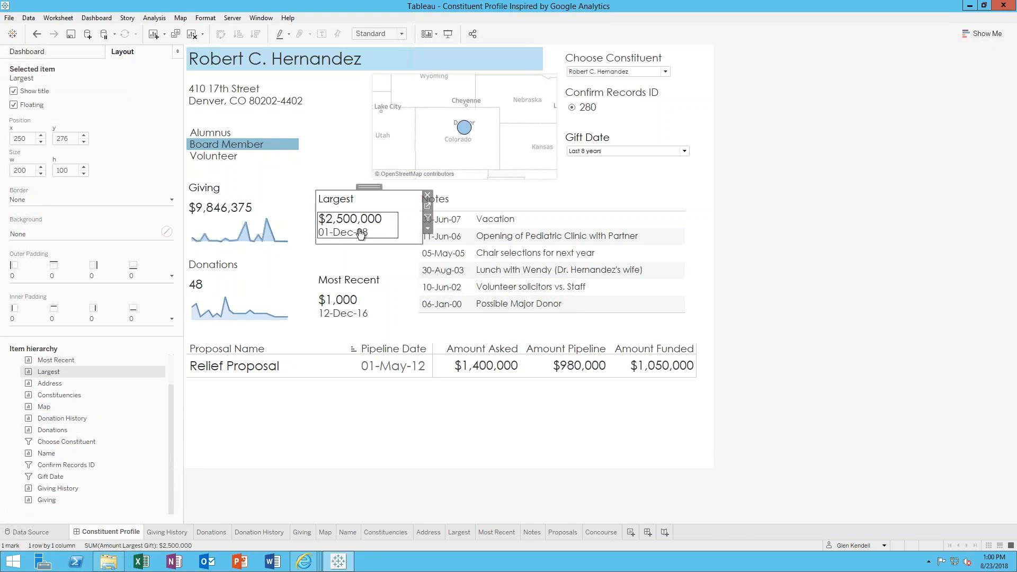
pyautogui.click(380, 295)
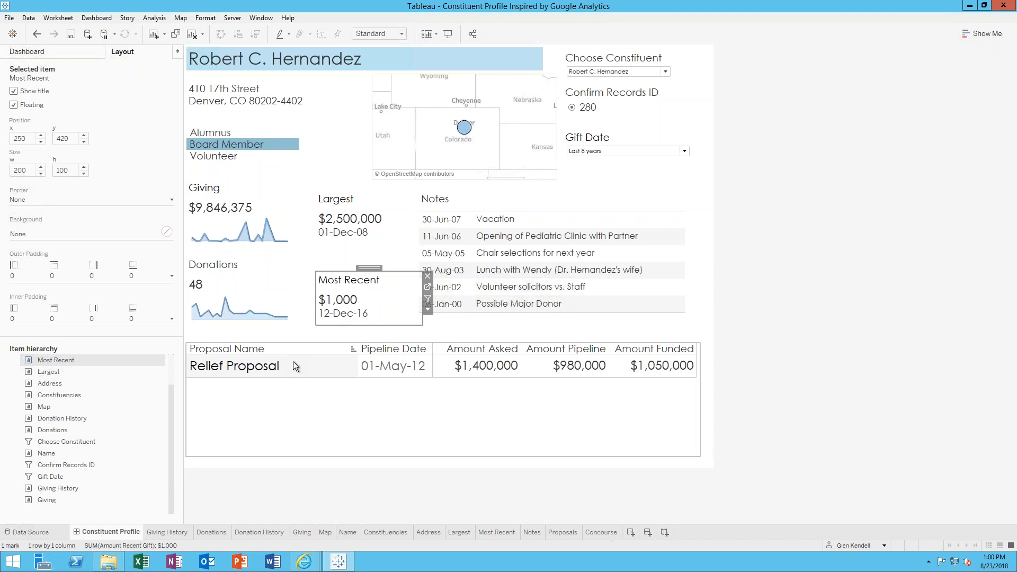
# On the Giving History worksheet, change the Gift Date column to continuous Month and from there to continuous Day.
pyautogui.click(349, 532)
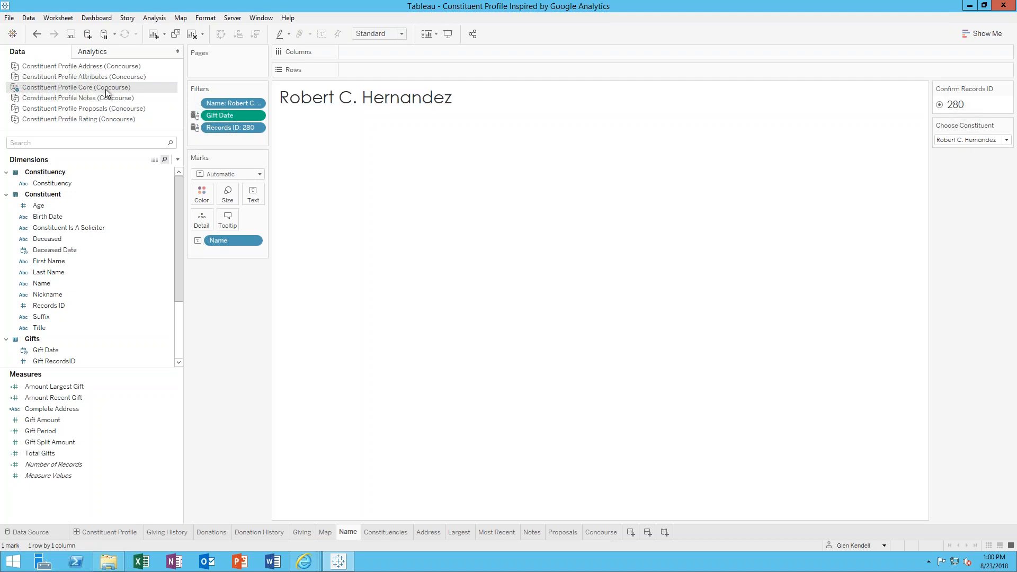
pyautogui.click(167, 532)
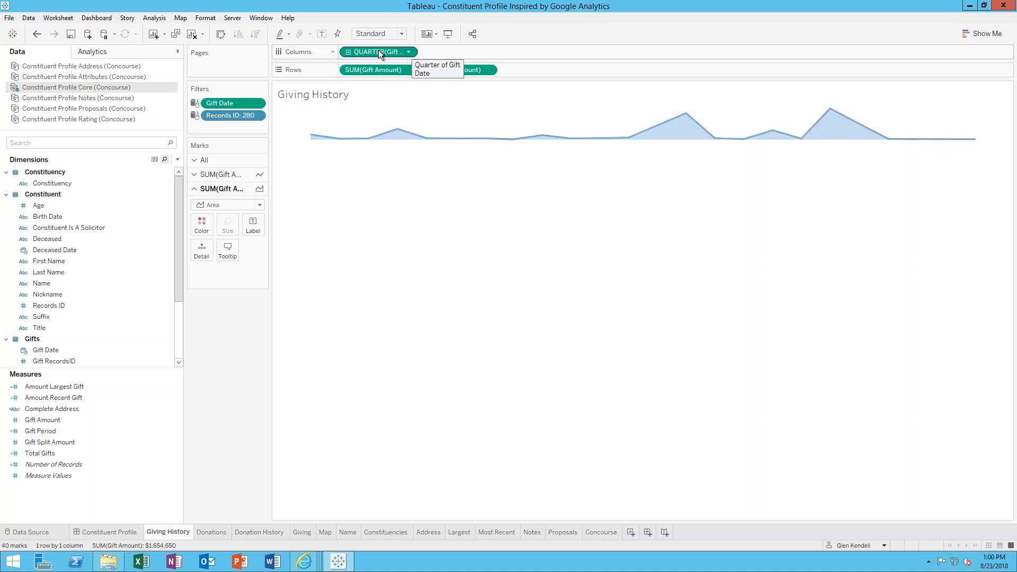
pyautogui.click(408, 51)
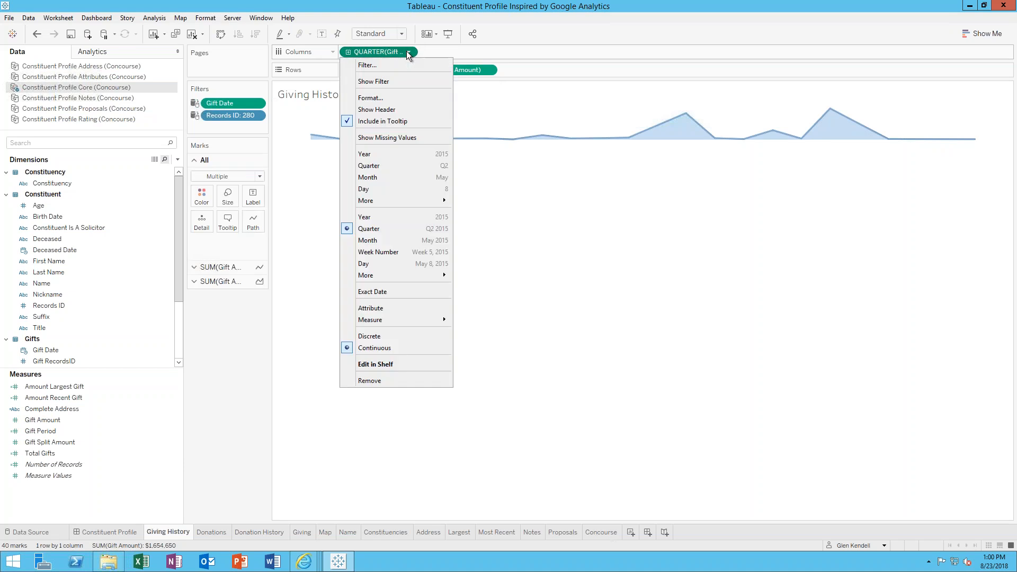
pyautogui.click(369, 243)
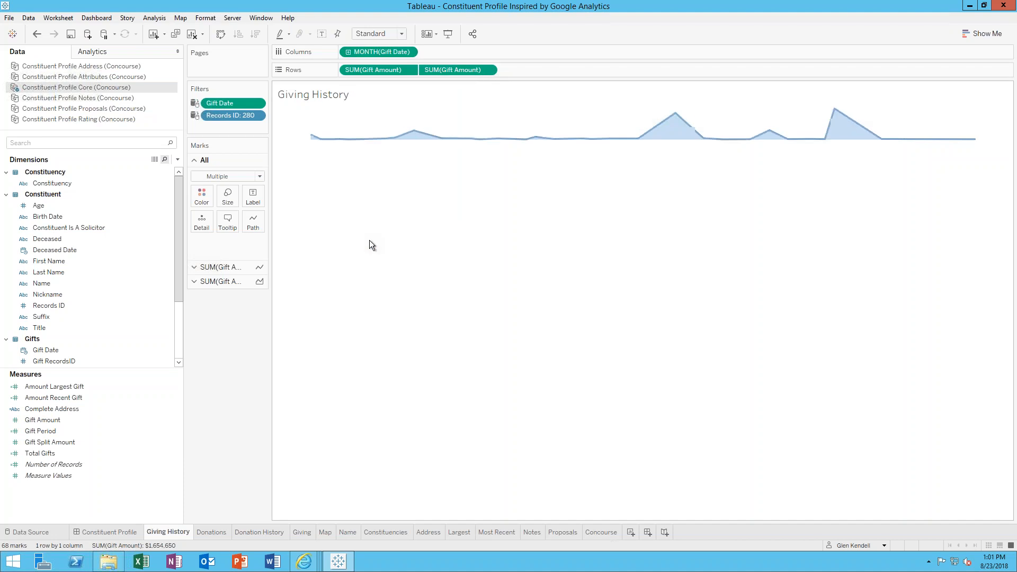
pyautogui.click(408, 52)
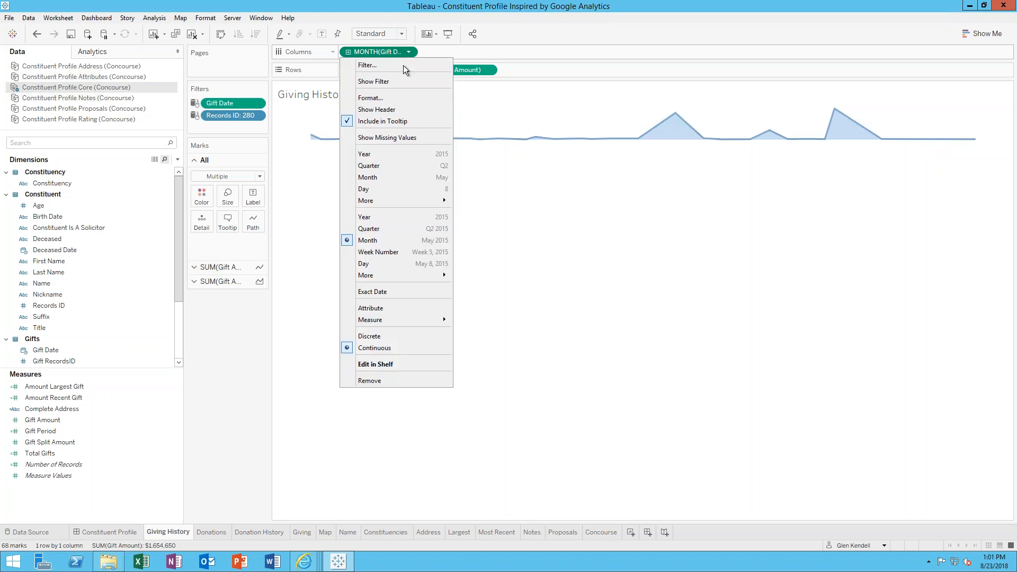
pyautogui.click(372, 265)
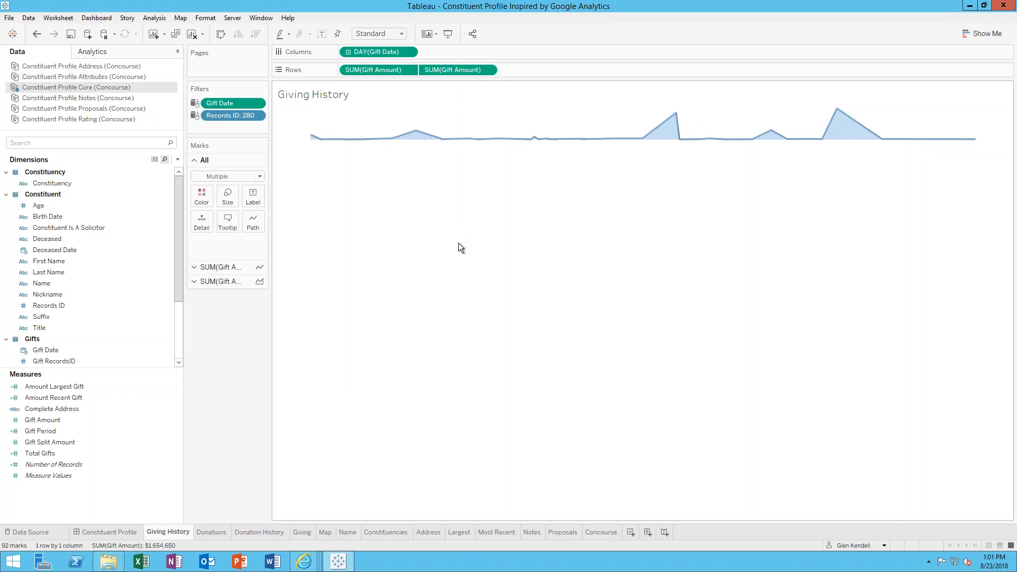
pyautogui.moveTo(675, 114)
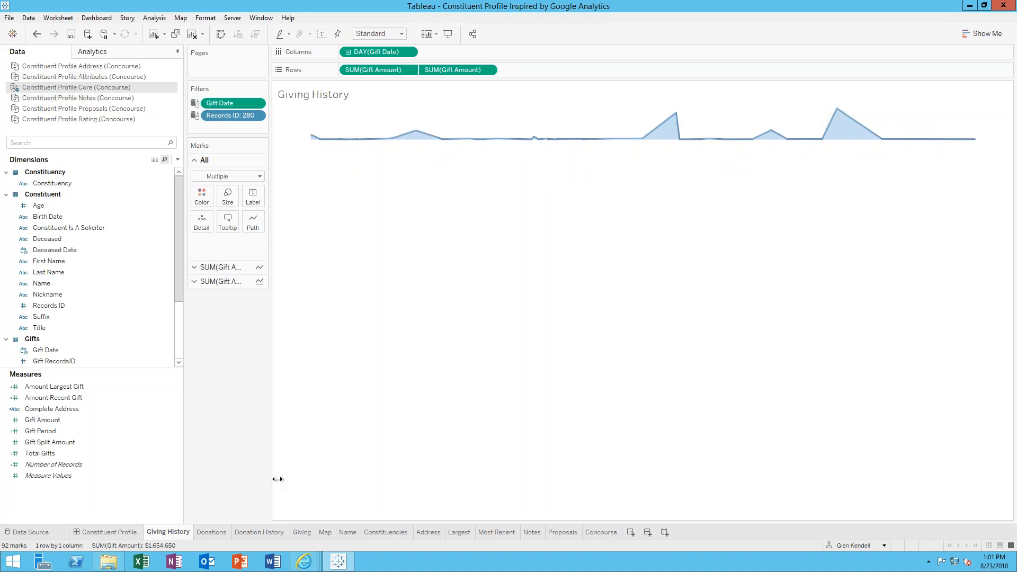
# After checking the dashboard and the Donation History worksheet's date level, set Gift Date on the Giving History worksheet to continuous Quarter.
pyautogui.click(129, 535)
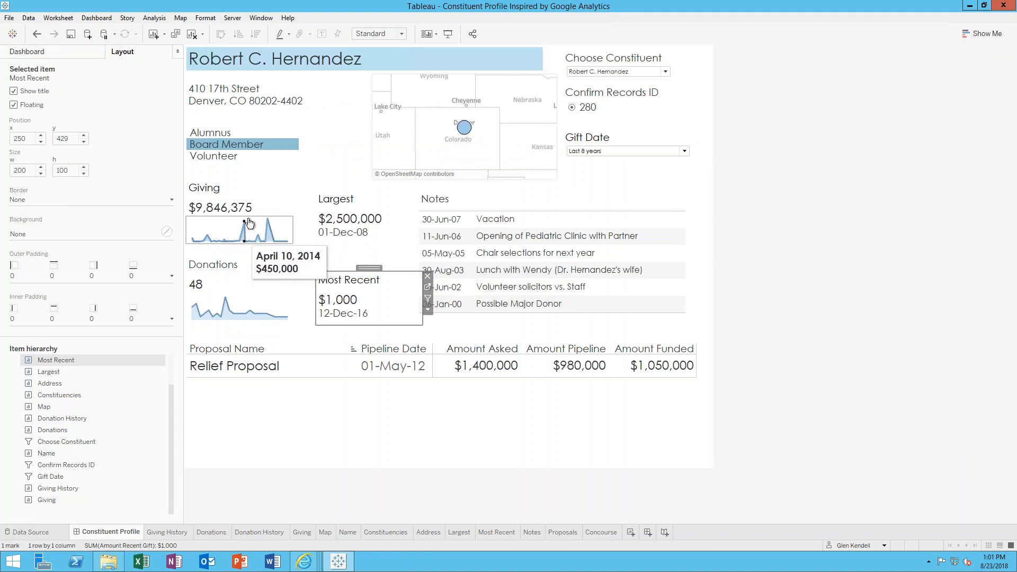
pyautogui.click(249, 533)
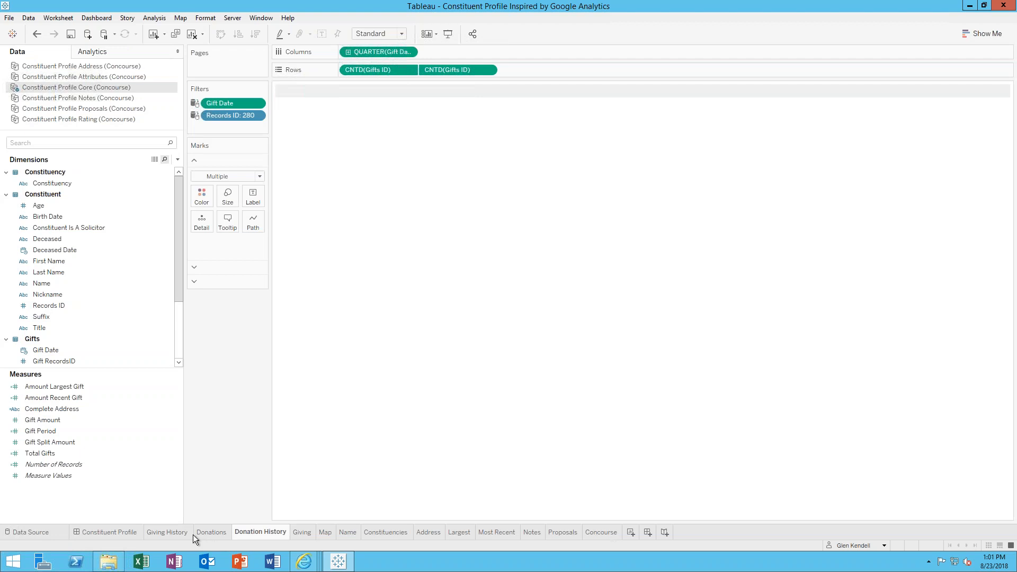
pyautogui.click(168, 532)
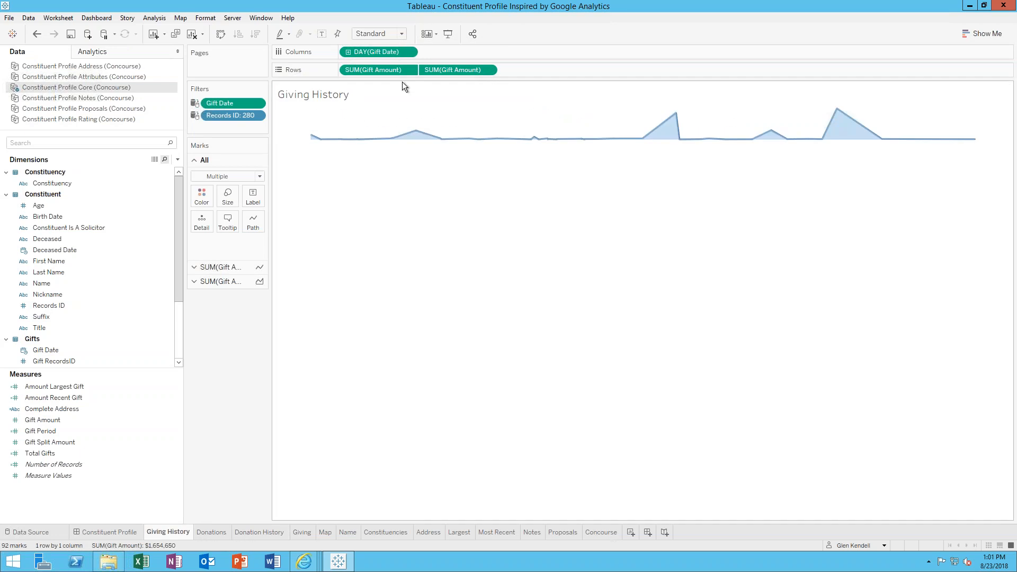
pyautogui.click(409, 52)
pyautogui.click(376, 229)
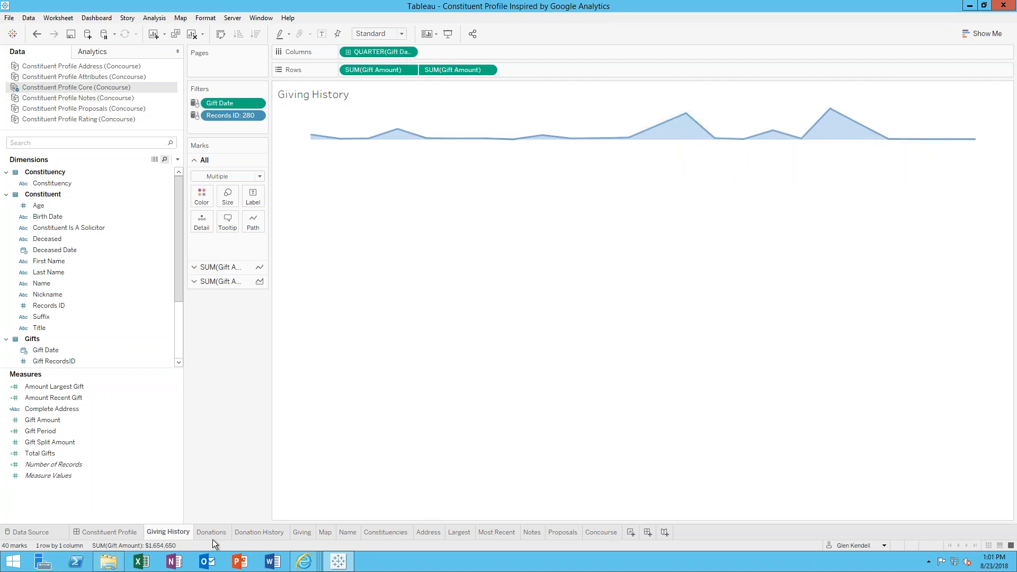
# Compare the Donation History worksheet with the Giving History and Donation History sparklines on the Constituent Profile dashboard.
pyautogui.click(258, 536)
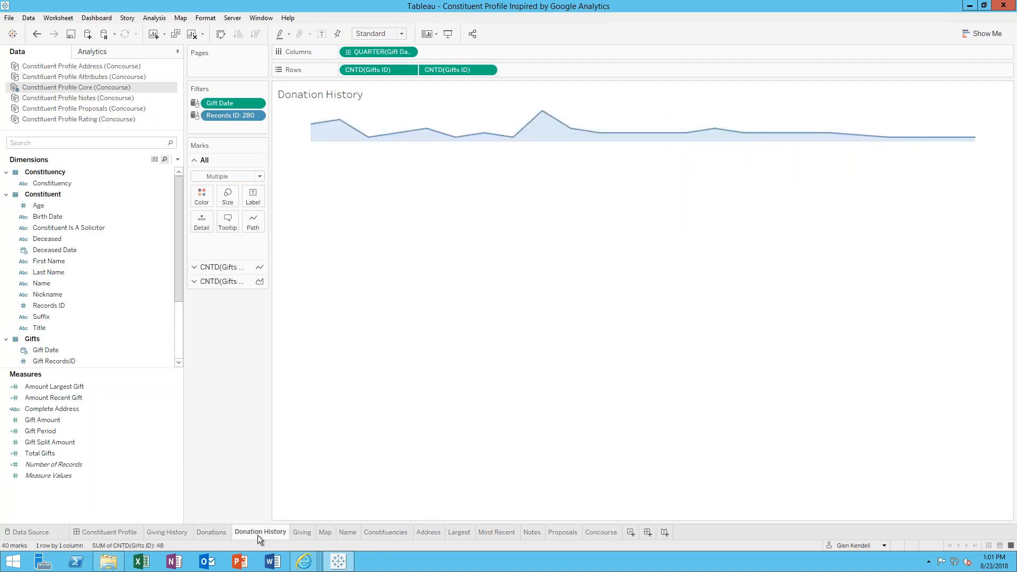
pyautogui.click(121, 533)
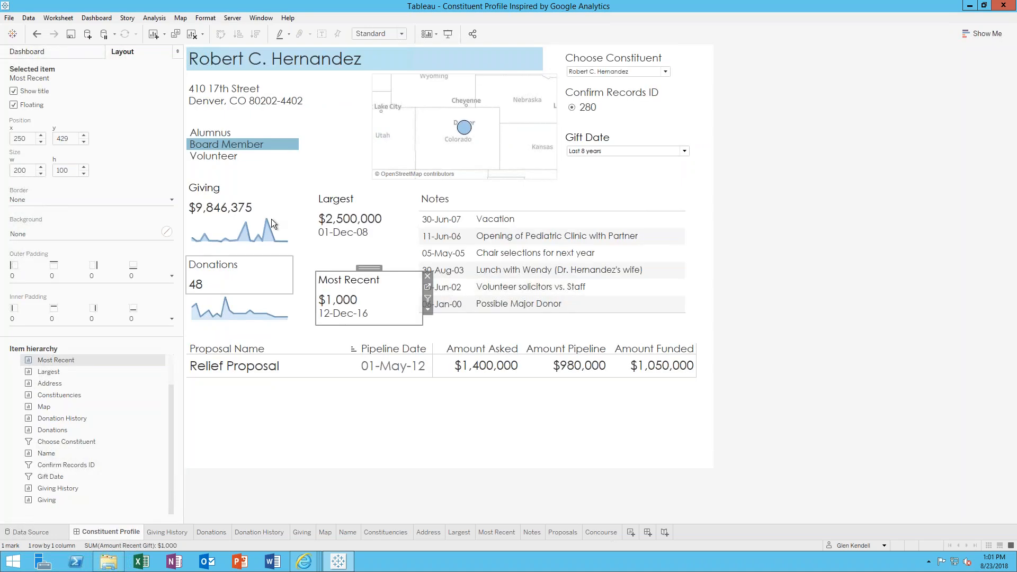
pyautogui.moveTo(266, 218)
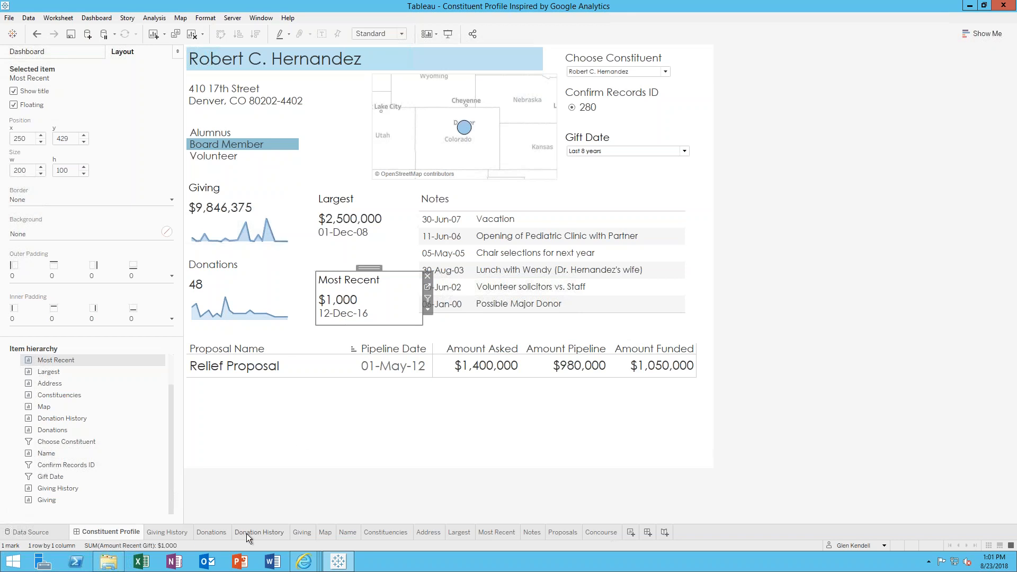
# On the Giving History worksheet, try adding another copy of SUM(Gift Amount) to Rows and undo the addition.
pyautogui.click(175, 532)
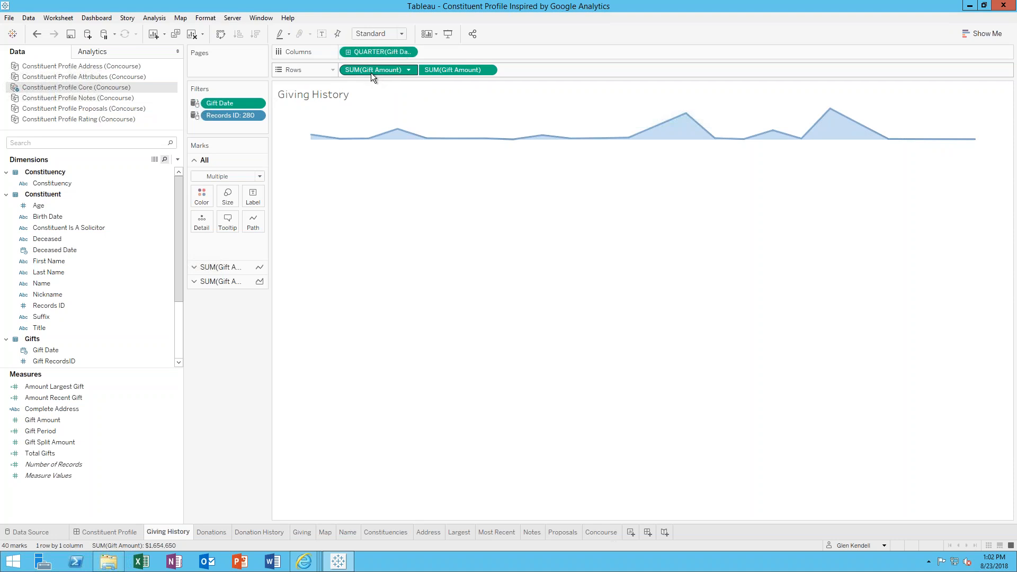
pyautogui.moveTo(424, 69)
pyautogui.mouseDown()
pyautogui.moveTo(592, 71)
pyautogui.moveTo(438, 64)
pyautogui.mouseUp()
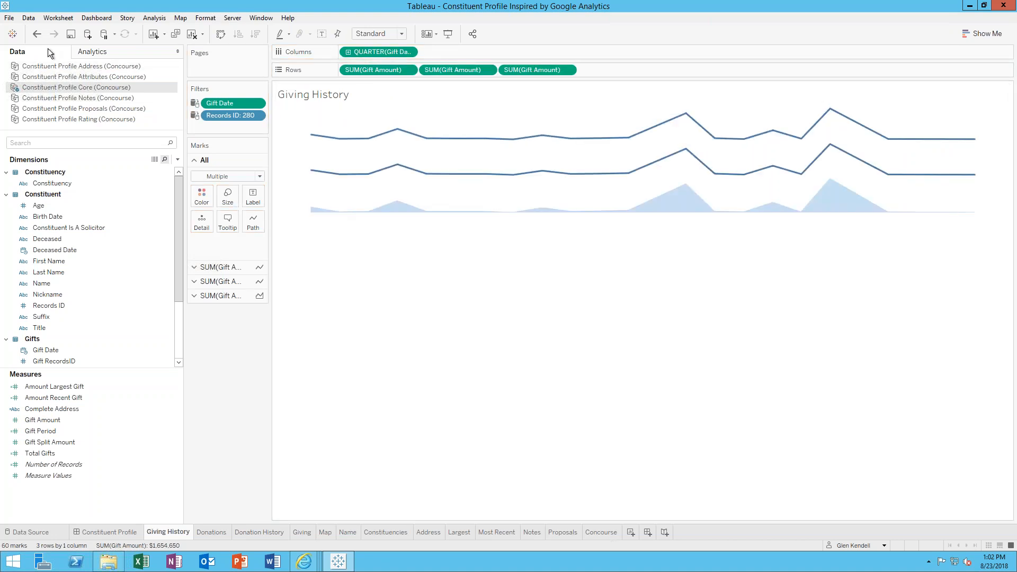
pyautogui.click(36, 35)
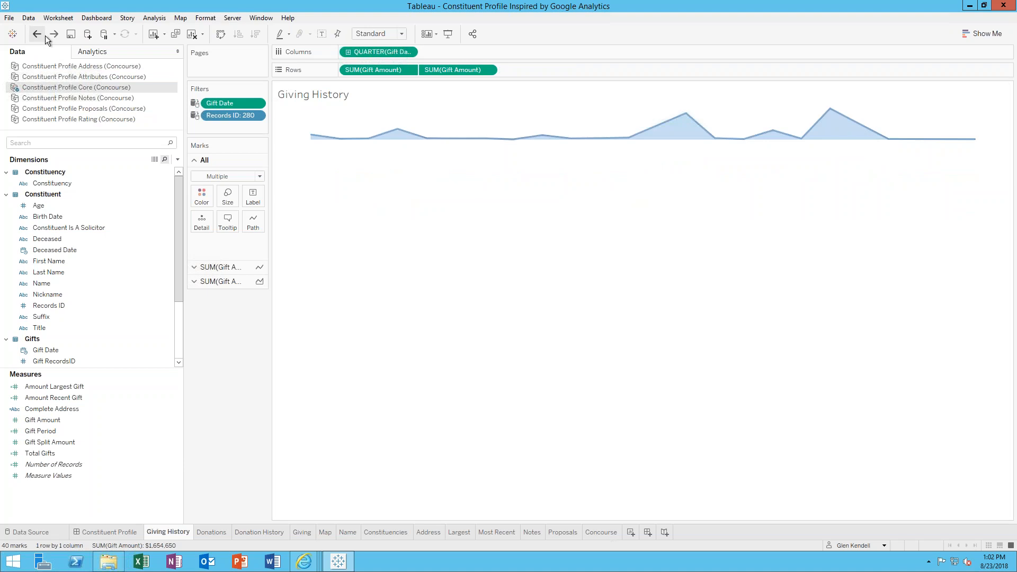
# Turn off Dual Axis for the second SUM(Gift Amount) measure to separate the line and area charts.
pyautogui.click(489, 70)
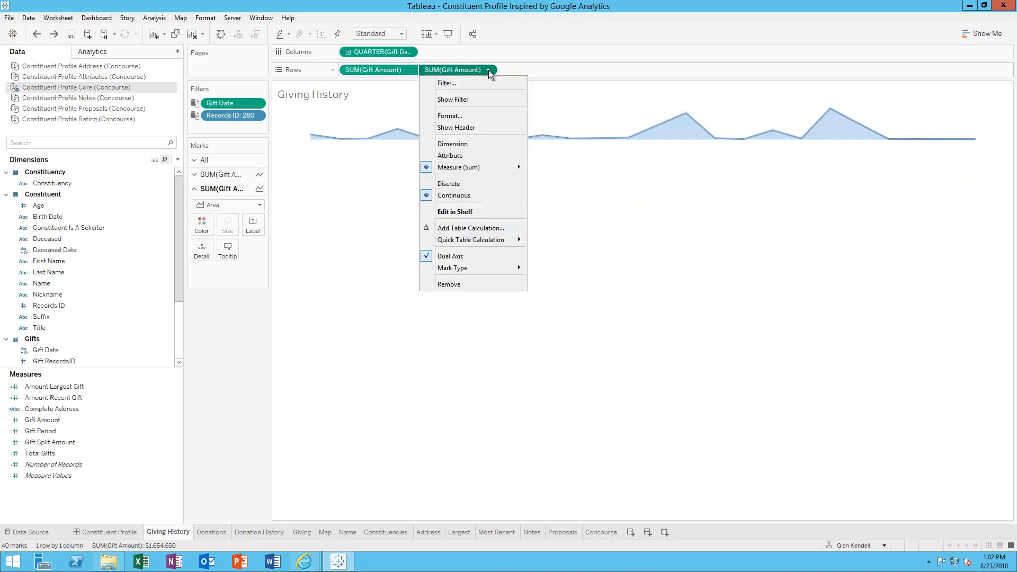
pyautogui.click(451, 258)
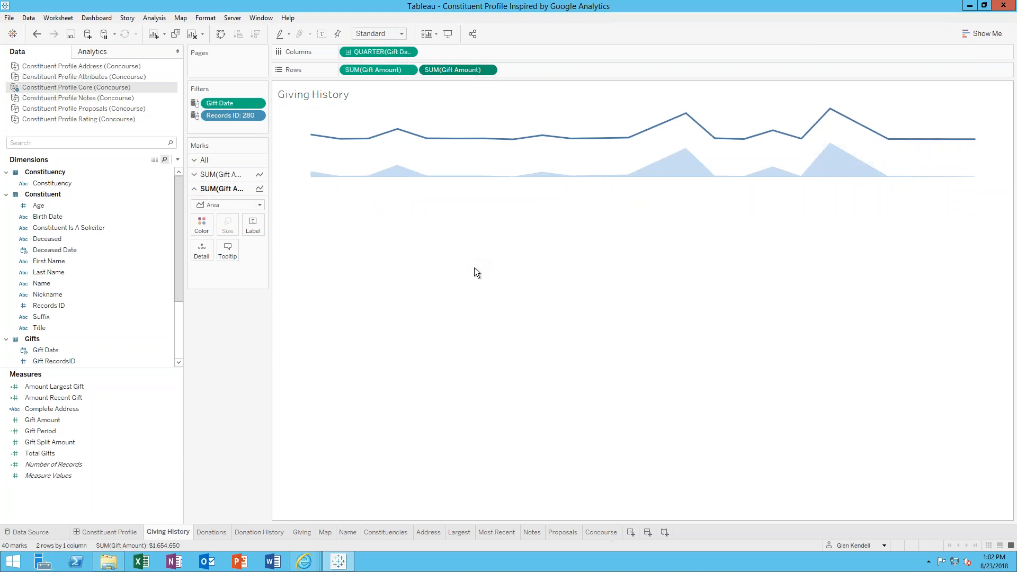
pyautogui.moveTo(403, 174)
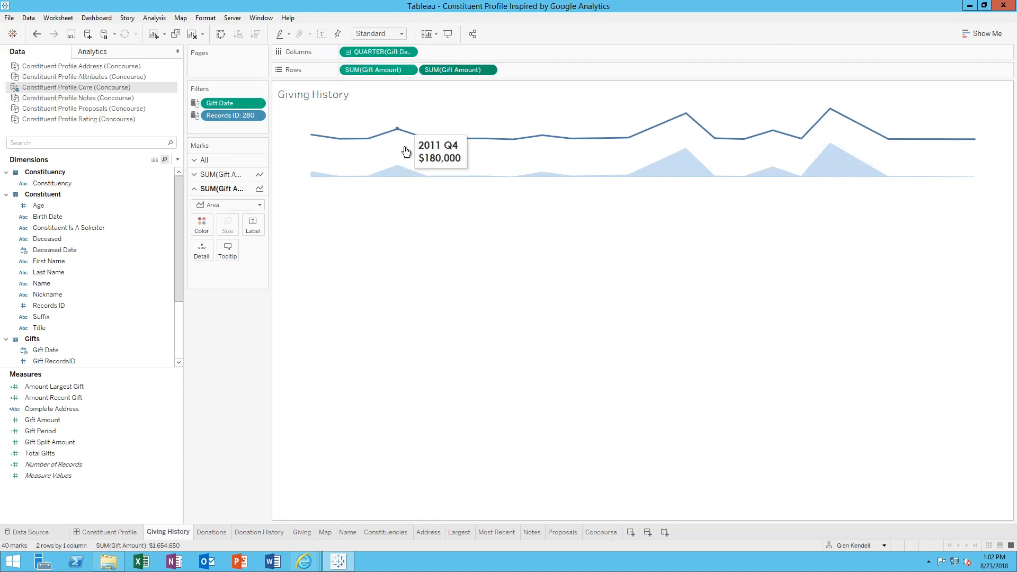
# Inspect the mark type of each SUM(Gift Amount) measure on the Giving History worksheet.
pyautogui.click(193, 176)
pyautogui.click(193, 160)
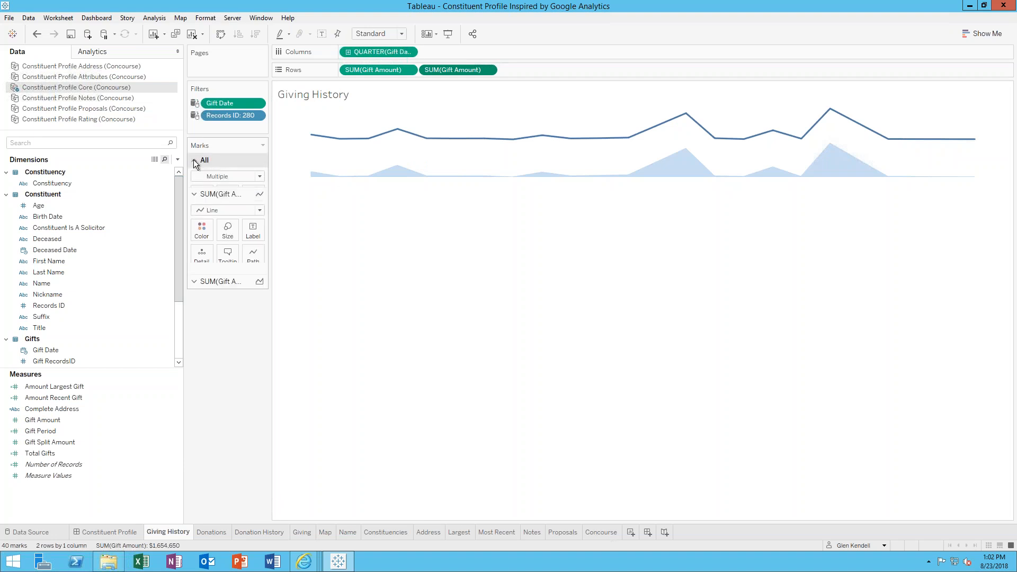
pyautogui.click(378, 70)
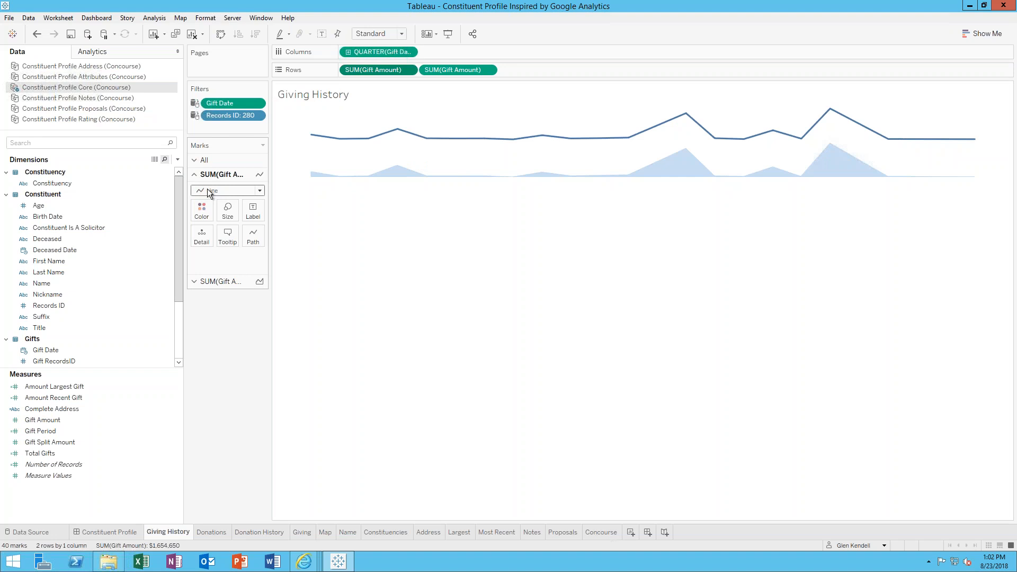
pyautogui.click(465, 71)
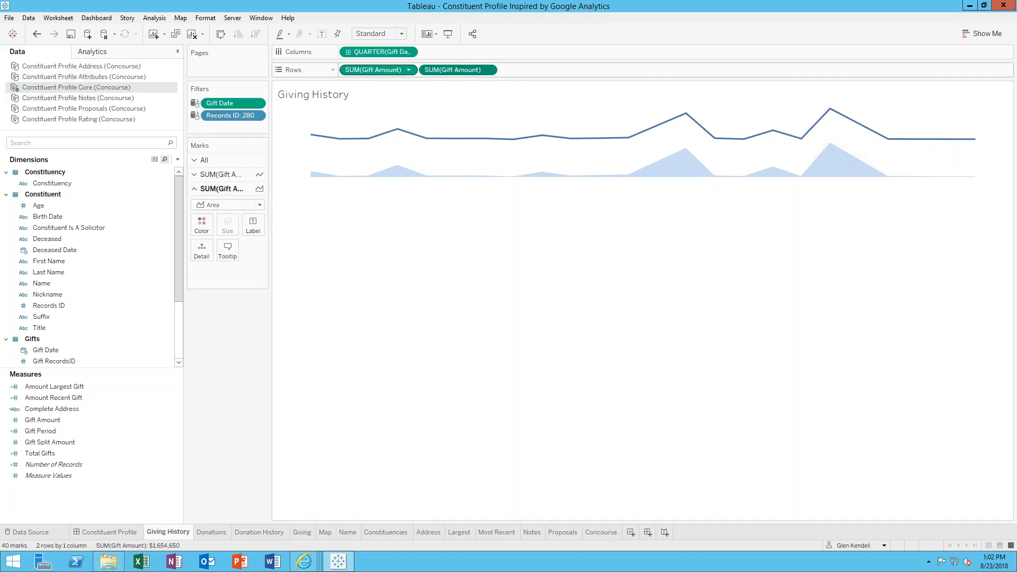
pyautogui.click(222, 174)
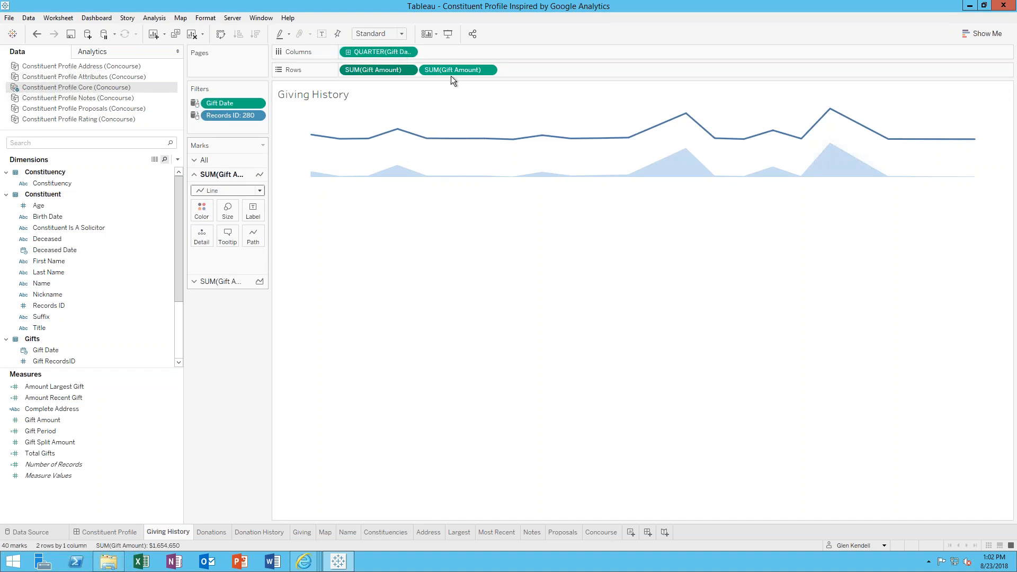
# Examine the color and opacity settings of the line and area marks without changing them.
pyautogui.click(201, 212)
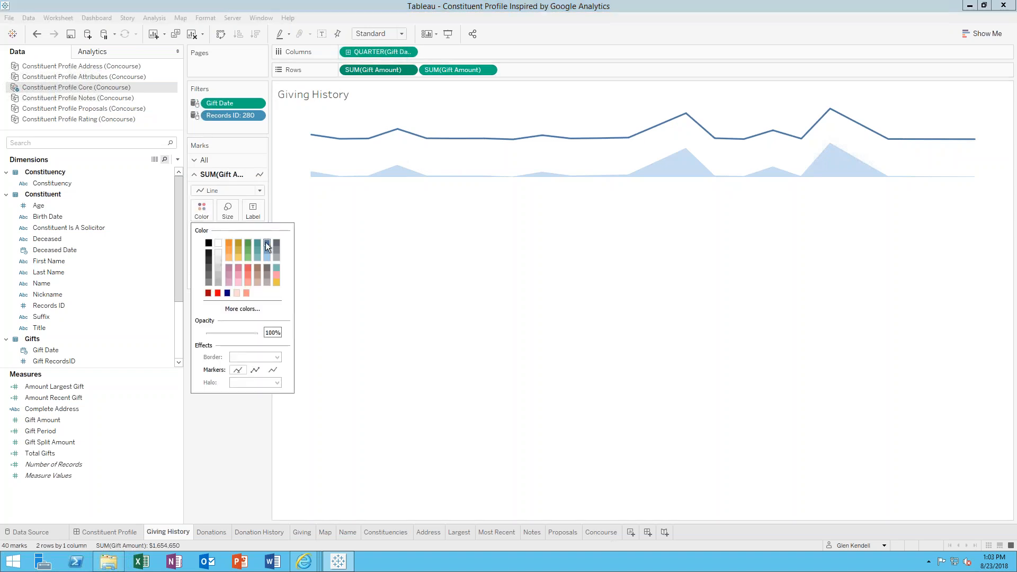
pyautogui.click(208, 417)
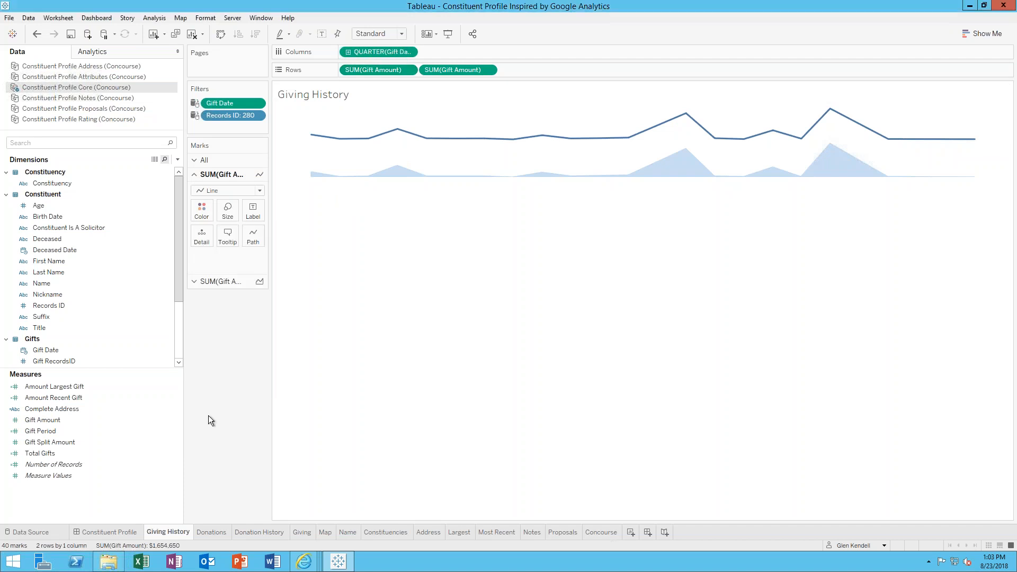
pyautogui.click(438, 68)
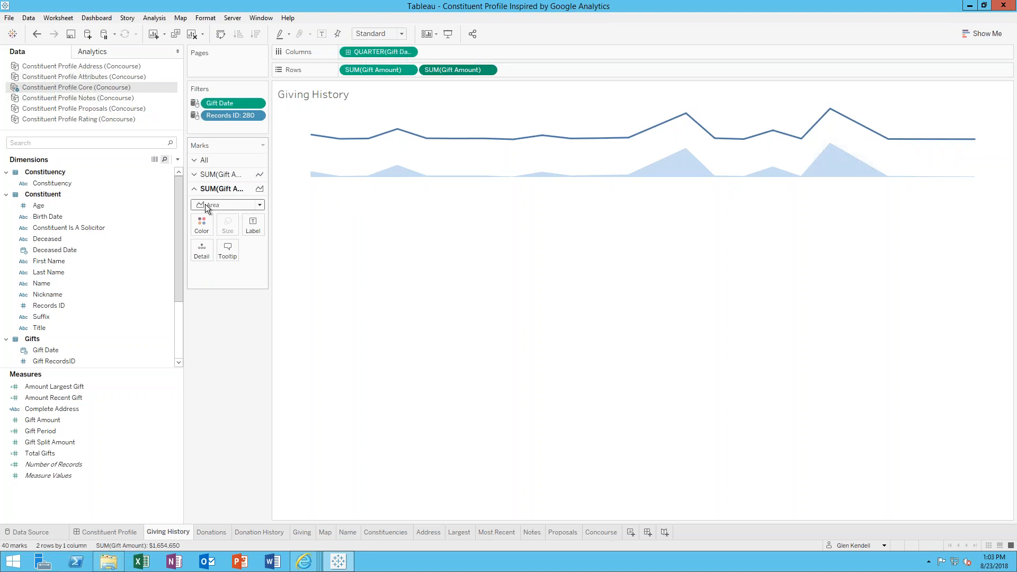
pyautogui.click(208, 232)
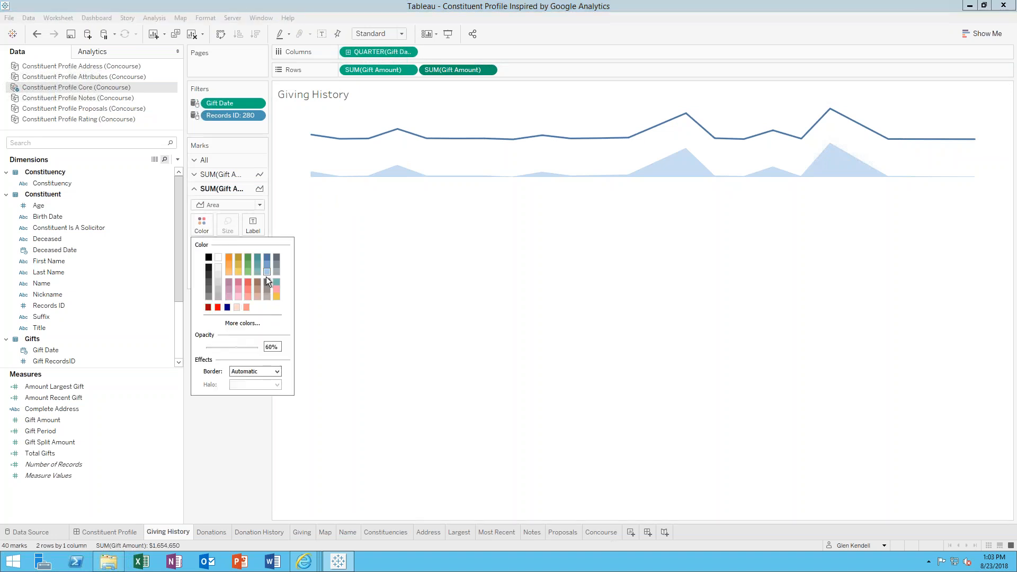
pyautogui.moveTo(270, 348); pyautogui.dragTo(264, 349)
pyautogui.click(255, 416)
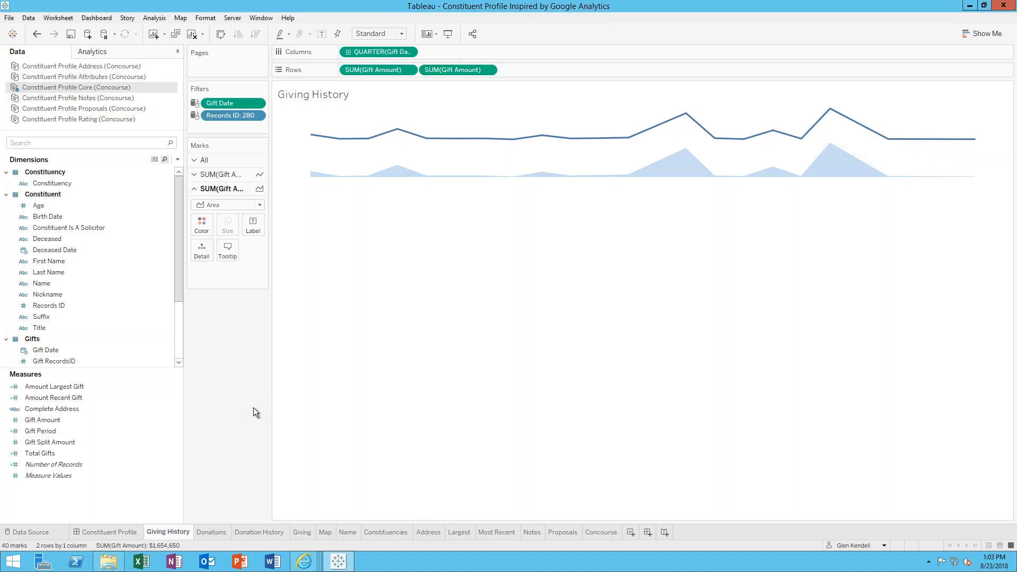
# Turn Dual Axis back on for the second SUM(Gift Amount) measure to overlay the area and line.
pyautogui.click(488, 70)
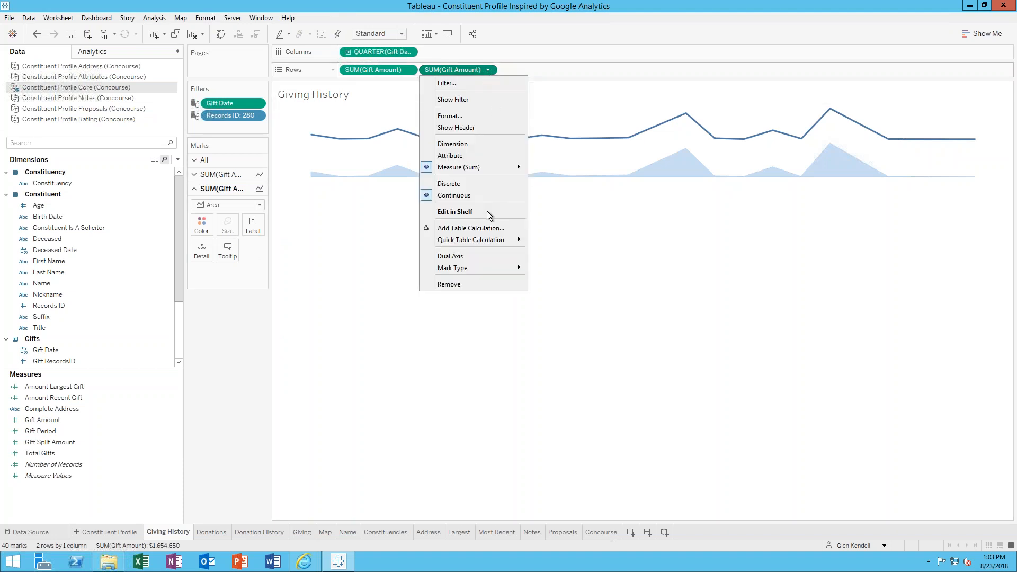
pyautogui.click(460, 259)
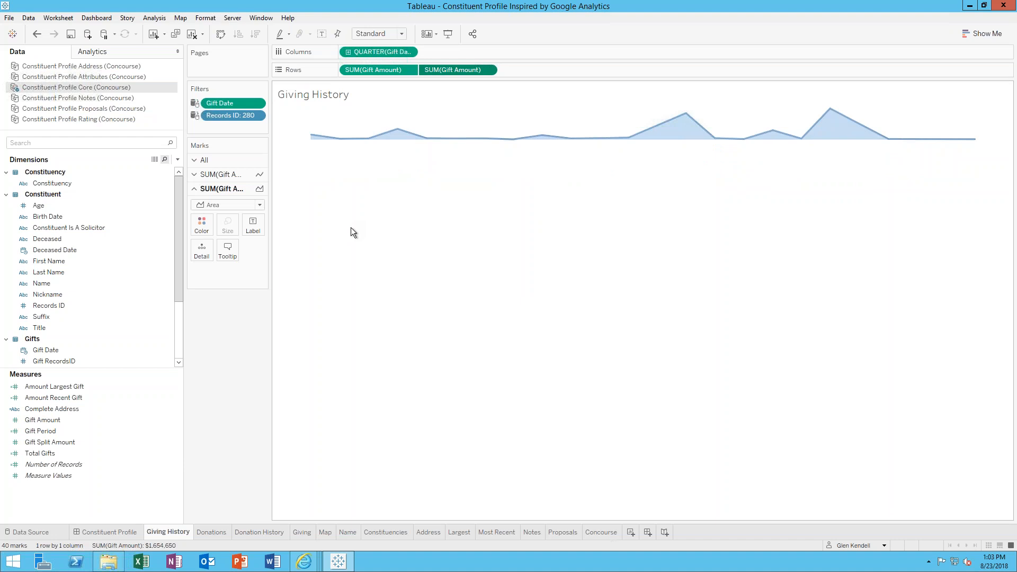
# On the Constituent Profile dashboard, check the sparkline and Notes tooltips and inspect the Proposals item's layout.
pyautogui.click(124, 533)
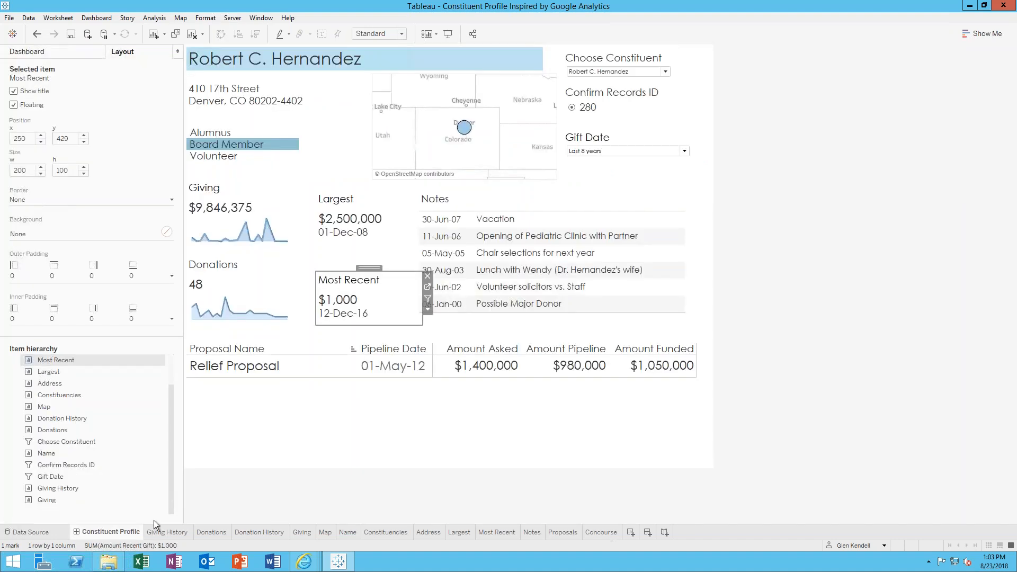
pyautogui.moveTo(275, 237)
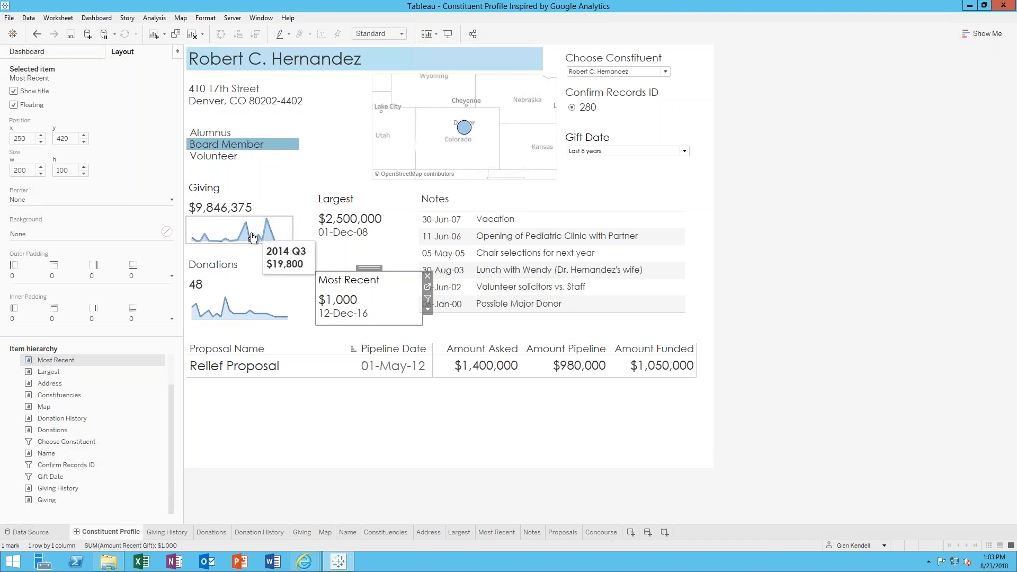
pyautogui.moveTo(216, 243)
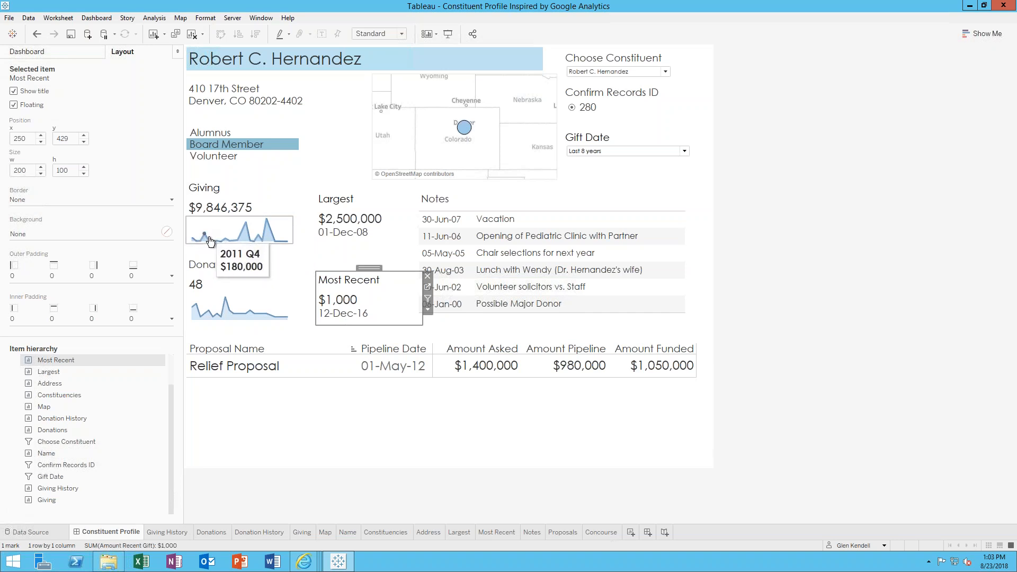
pyautogui.moveTo(530, 207)
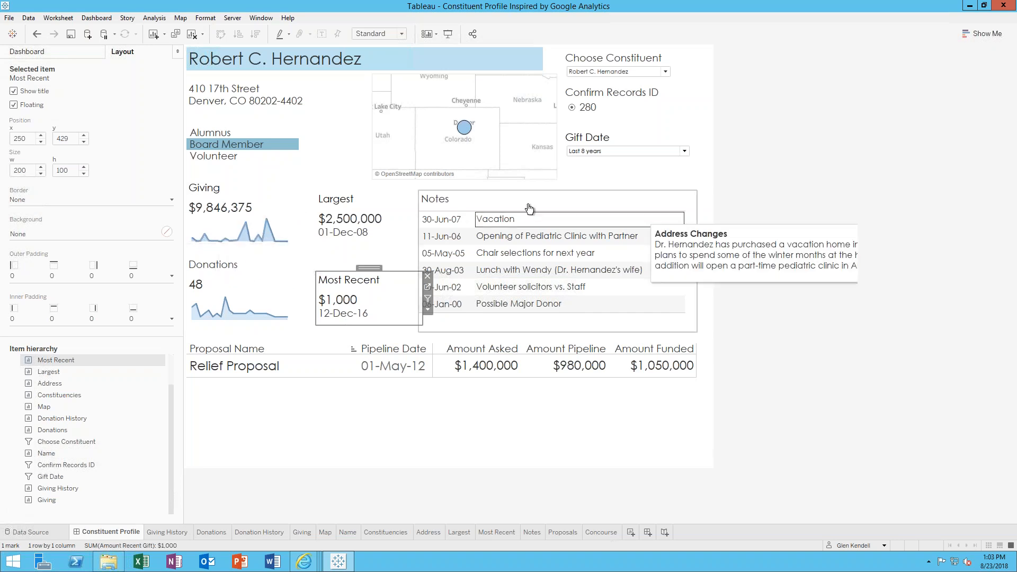
pyautogui.click(332, 410)
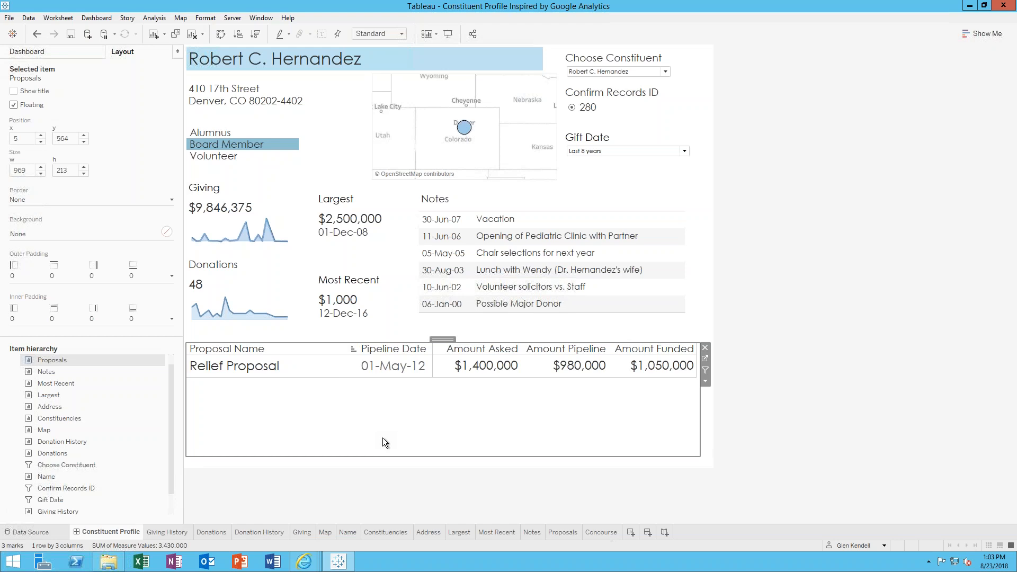
pyautogui.moveTo(196, 240)
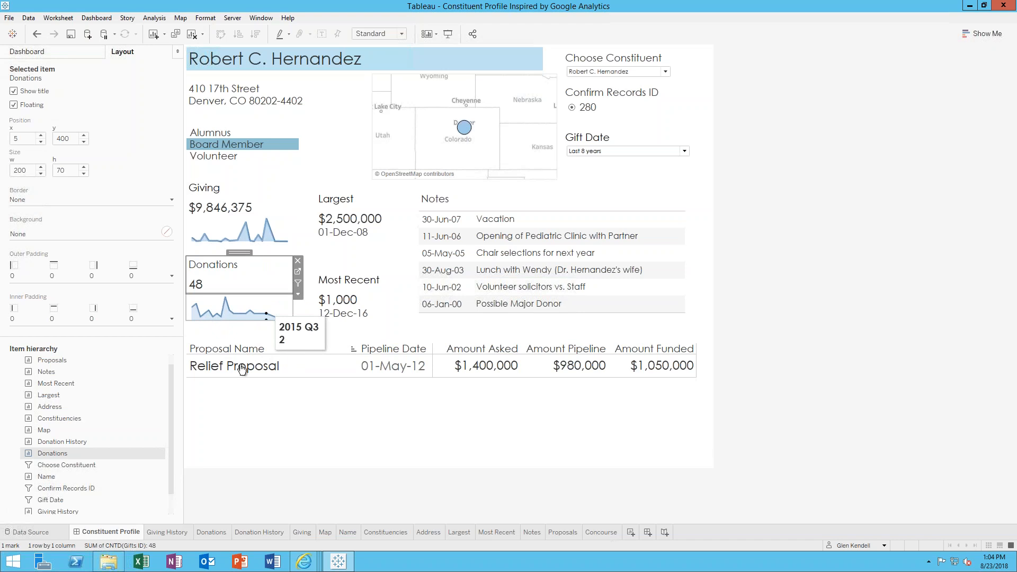
# Review the Giving History, Donations, Donation History, Giving, Name, Largest and Most Recent worksheets behind the dashboard.
pyautogui.click(162, 533)
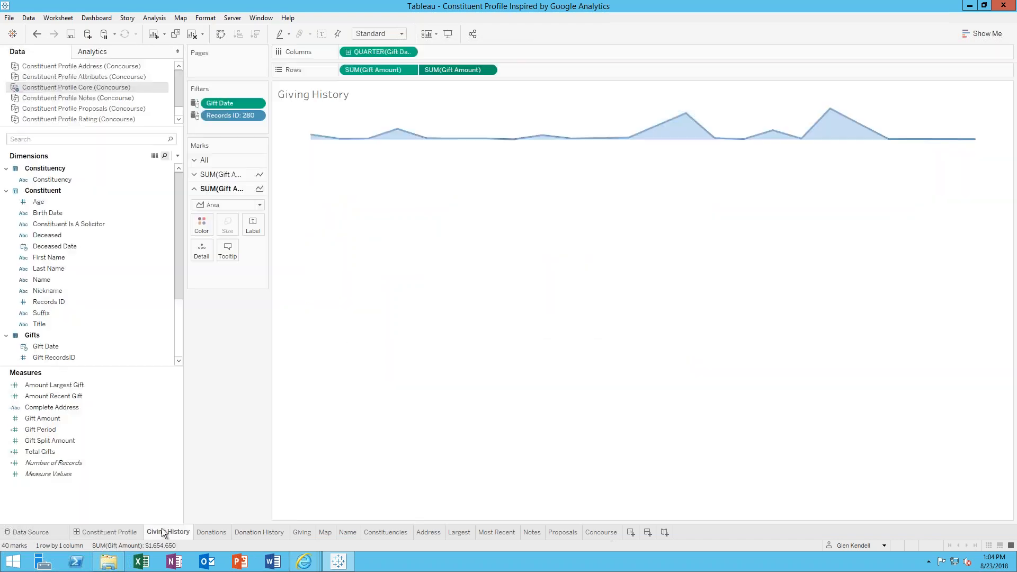
pyautogui.click(211, 532)
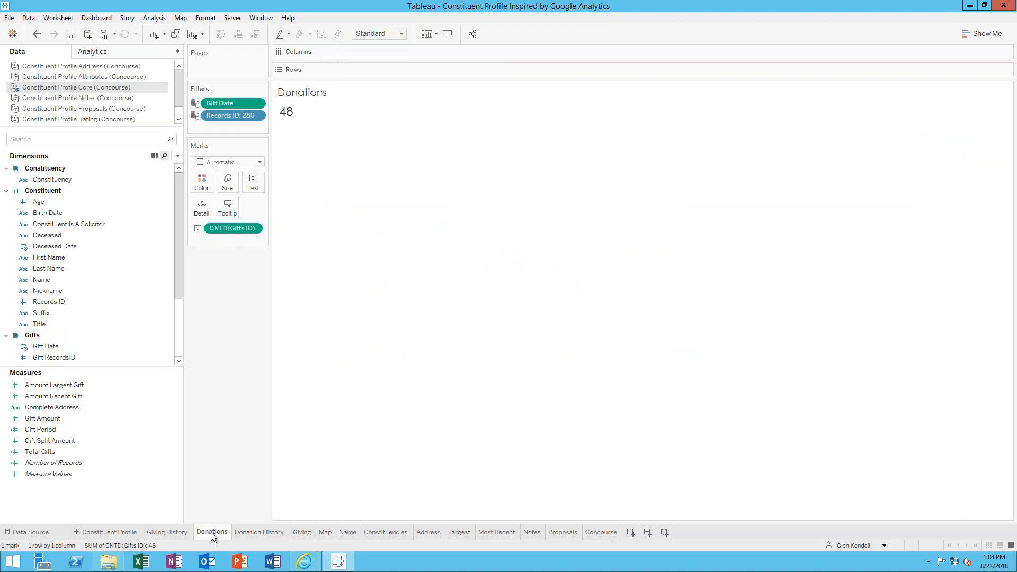
pyautogui.click(245, 533)
pyautogui.click(304, 533)
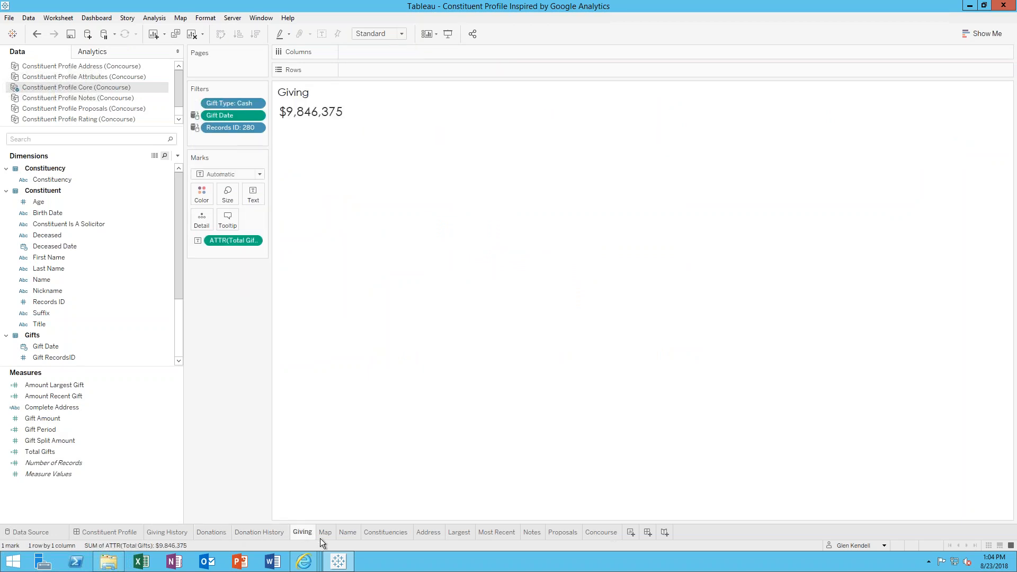
pyautogui.click(348, 532)
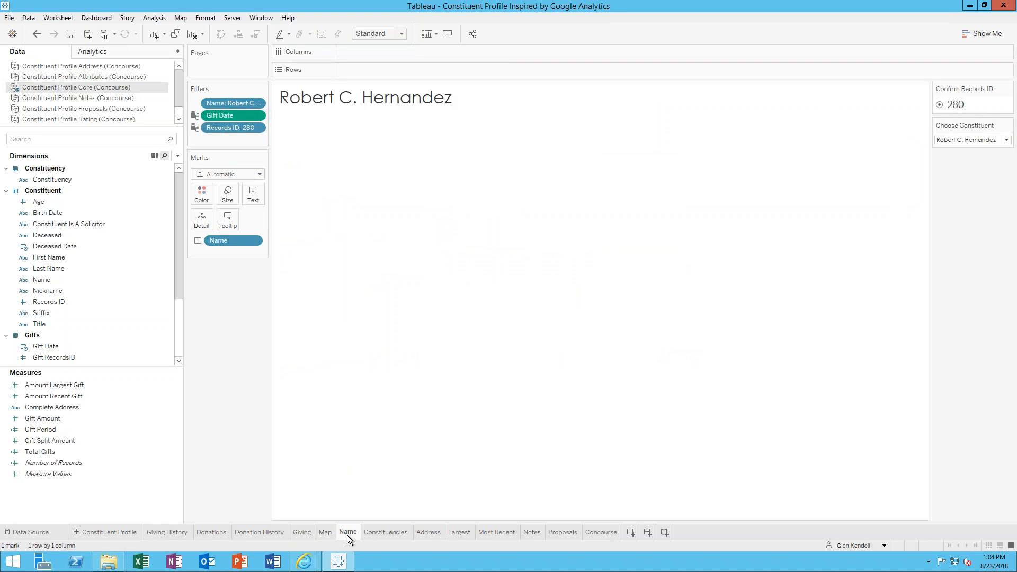
pyautogui.click(460, 535)
pyautogui.click(490, 533)
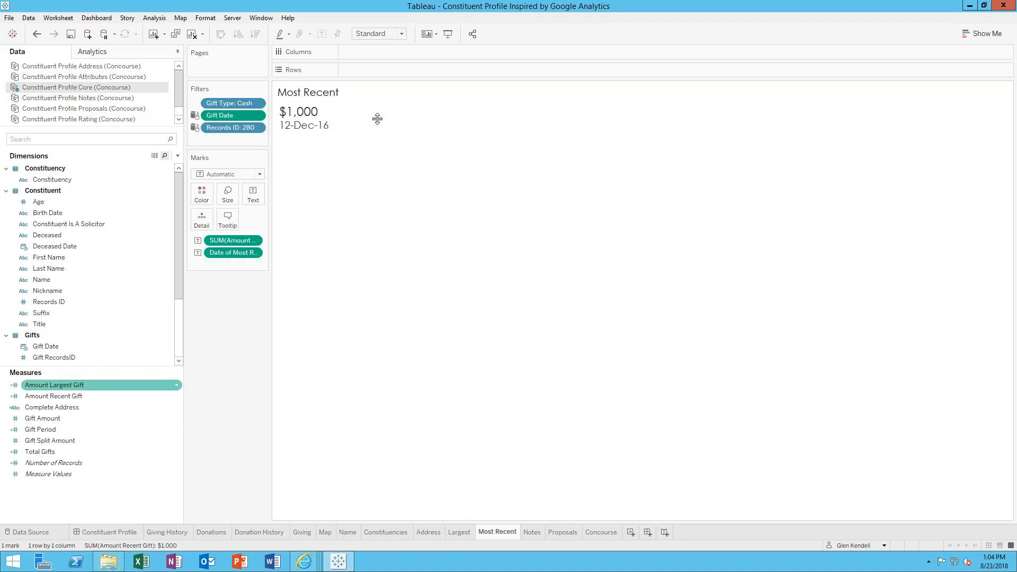
# Review the Most Recent, Constituencies, Giving History, Donations and Giving worksheets to compare how each one is built.
pyautogui.moveTo(304, 137)
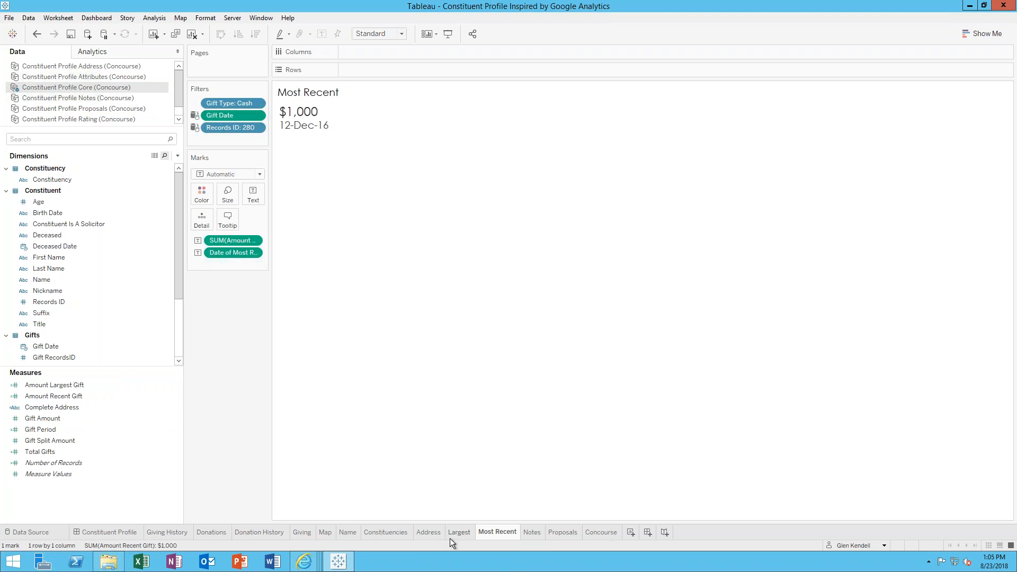
pyautogui.click(388, 536)
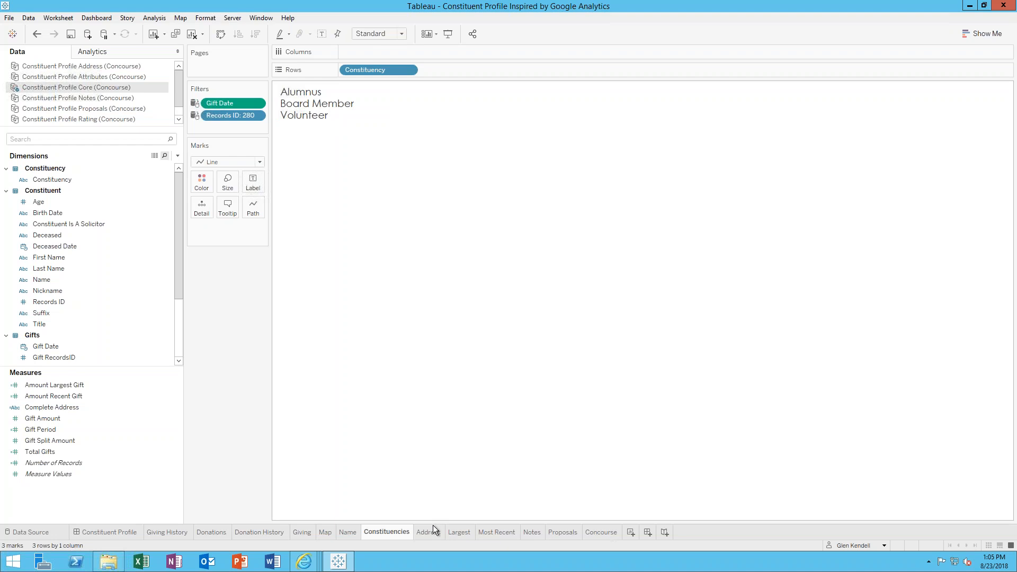
pyautogui.click(179, 534)
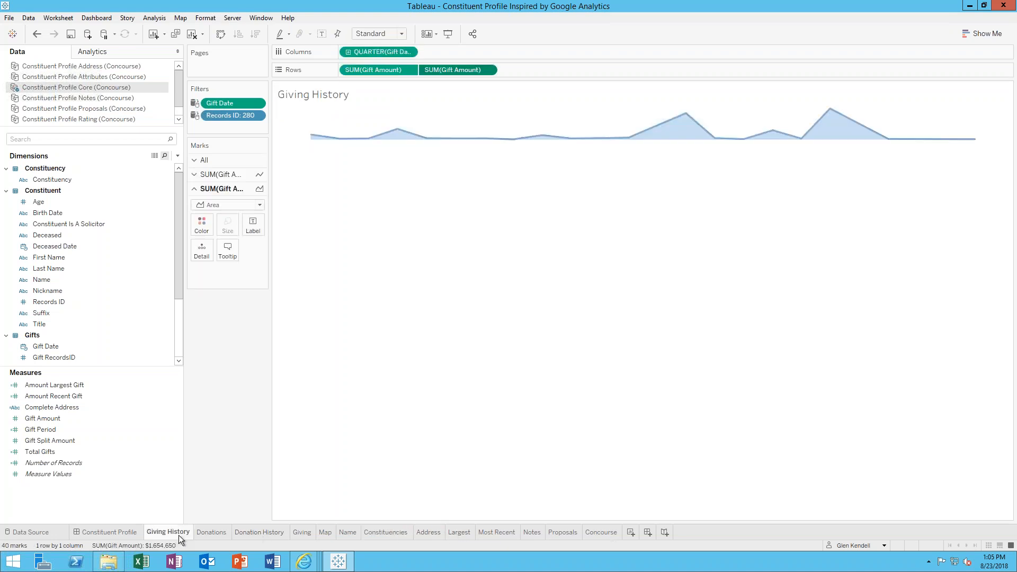
pyautogui.click(208, 535)
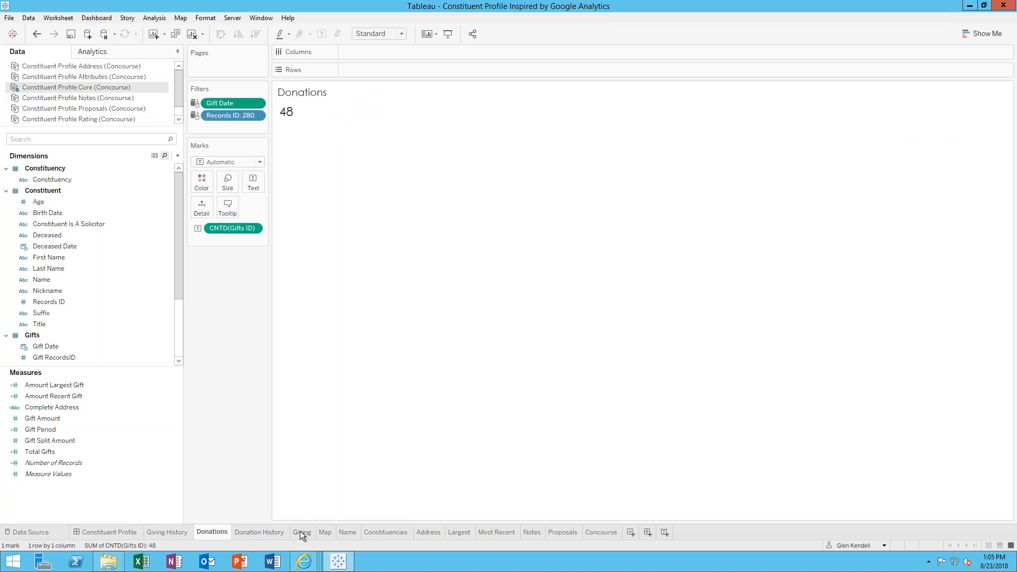
pyautogui.click(299, 532)
pyautogui.click(212, 532)
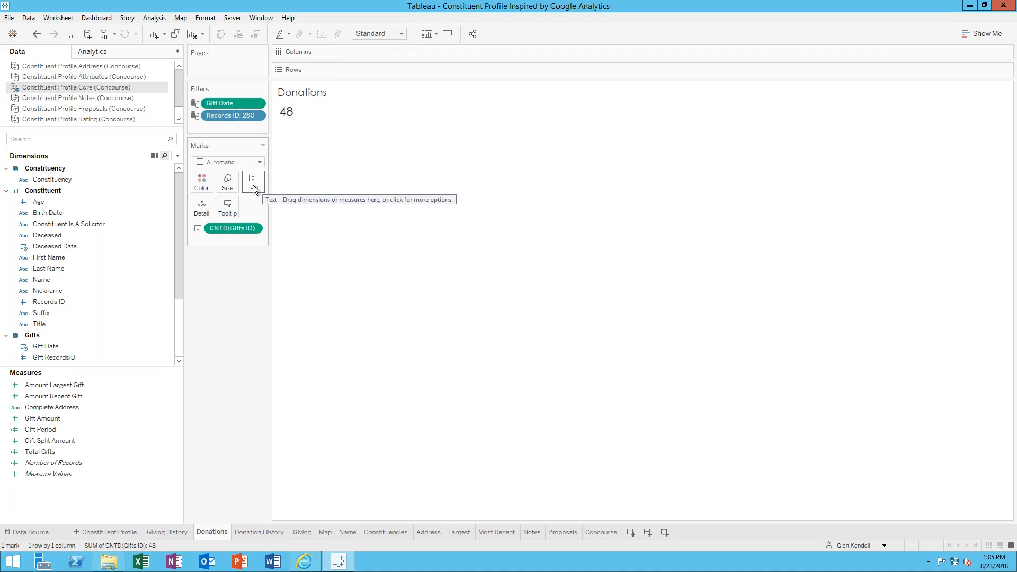
# On the Constituencies worksheet, try the Constituency field as a mark label instead of on Rows, and undo the move.
pyautogui.click(393, 536)
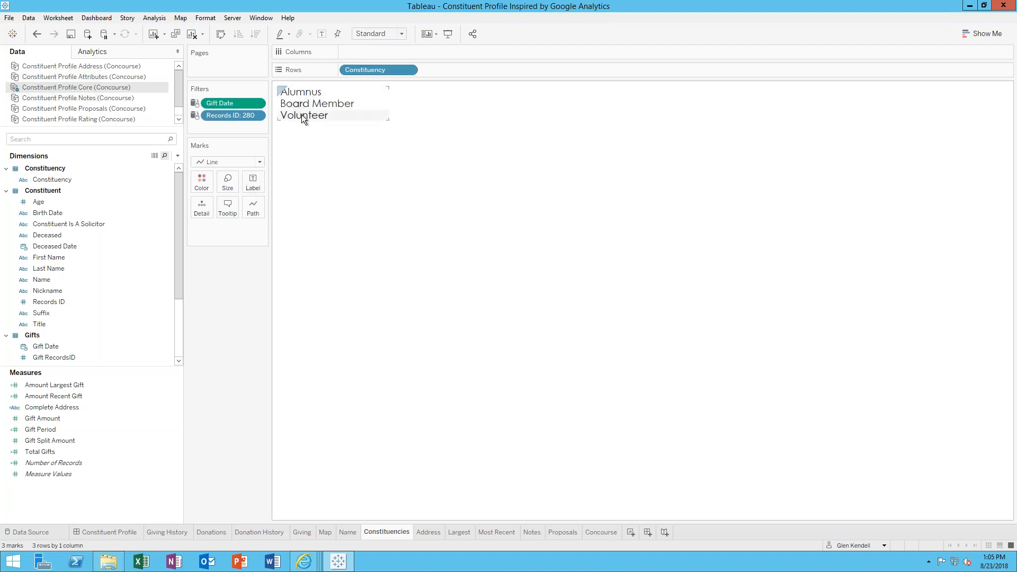
pyautogui.moveTo(368, 70); pyautogui.dragTo(258, 183)
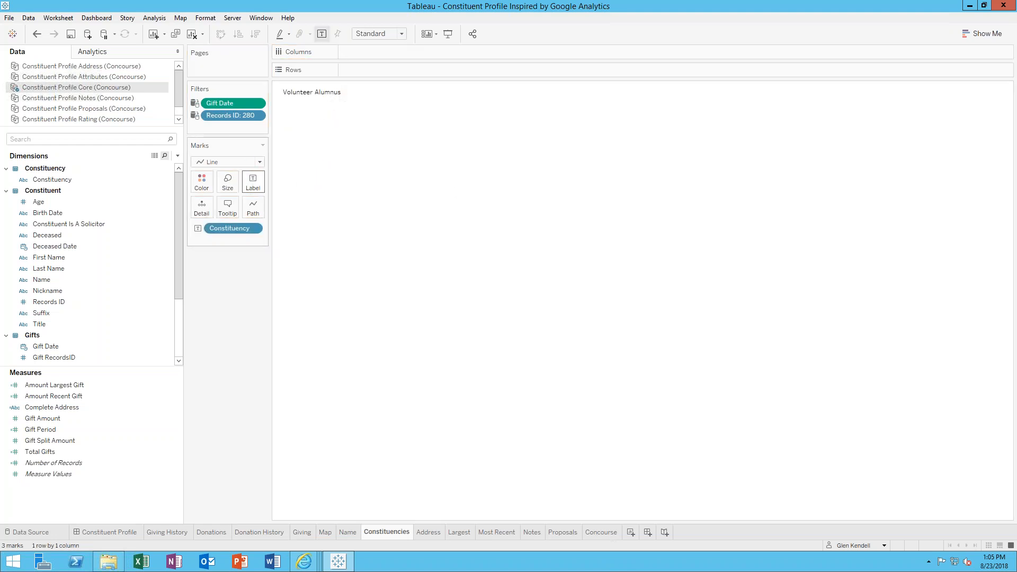
pyautogui.click(314, 93)
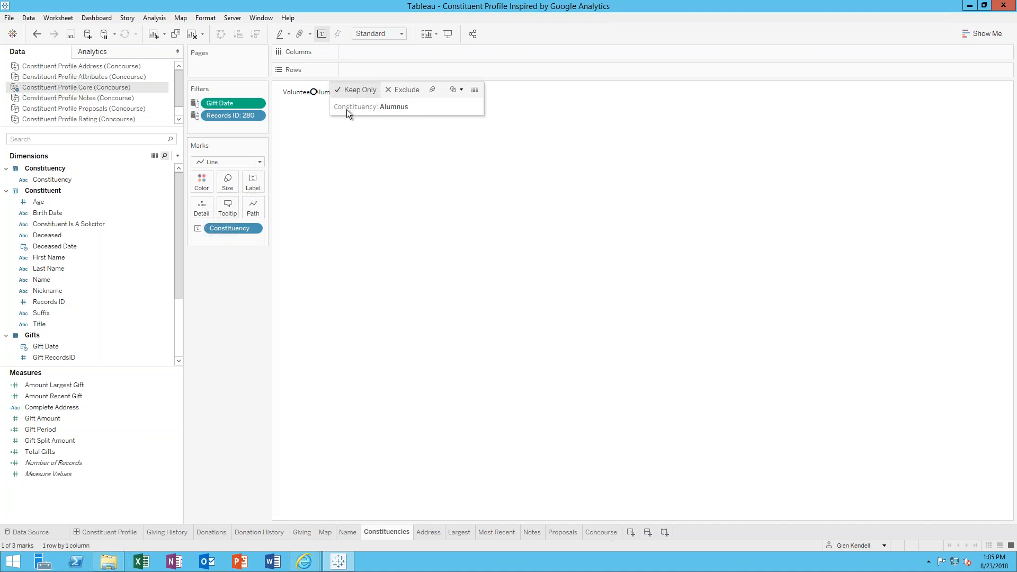
pyautogui.click(303, 123)
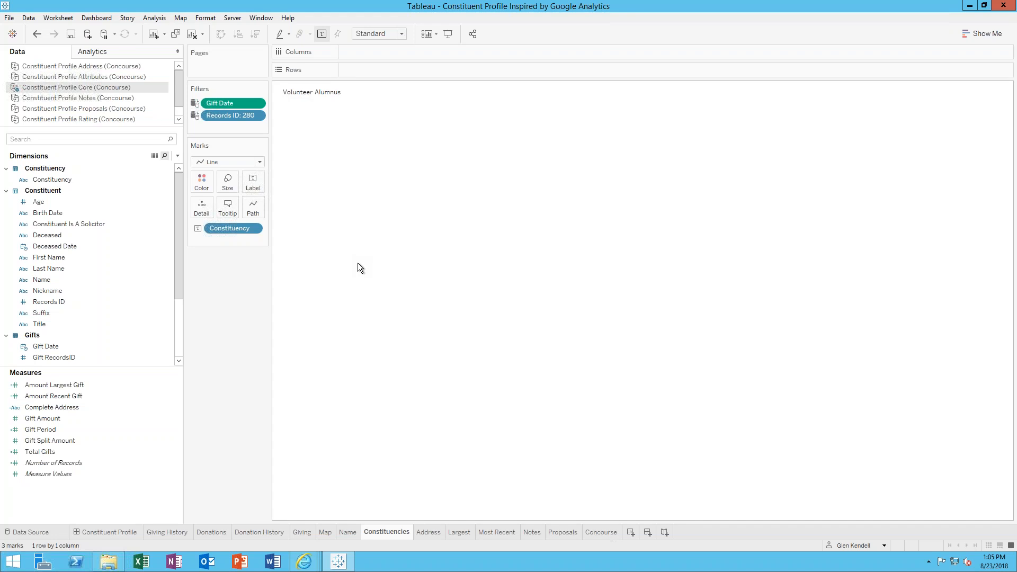
pyautogui.click(37, 34)
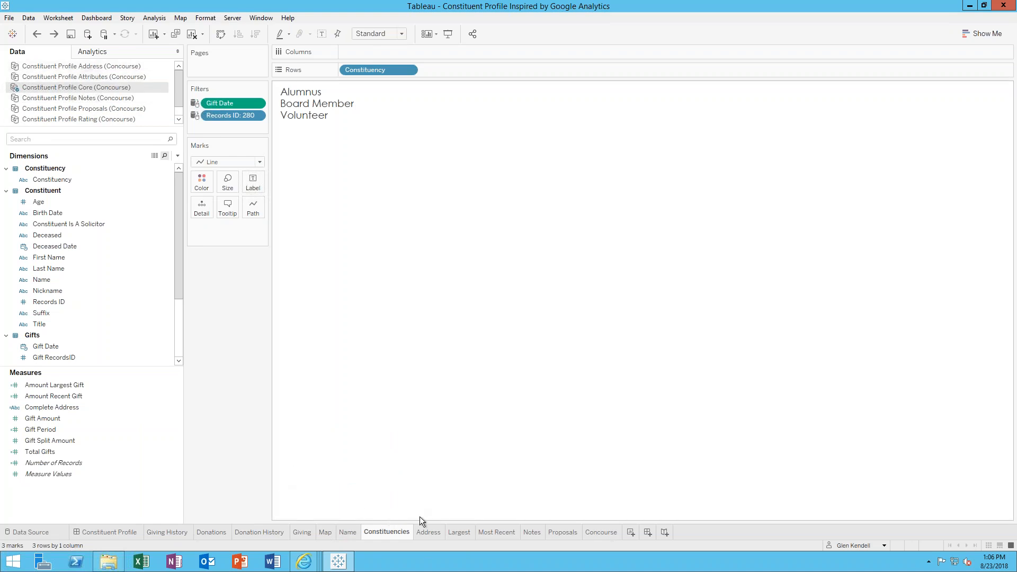
# On the Address worksheet, compare the fields of the Constituent Profile Address and Core data sources, including the Records ID they share.
pyautogui.click(425, 532)
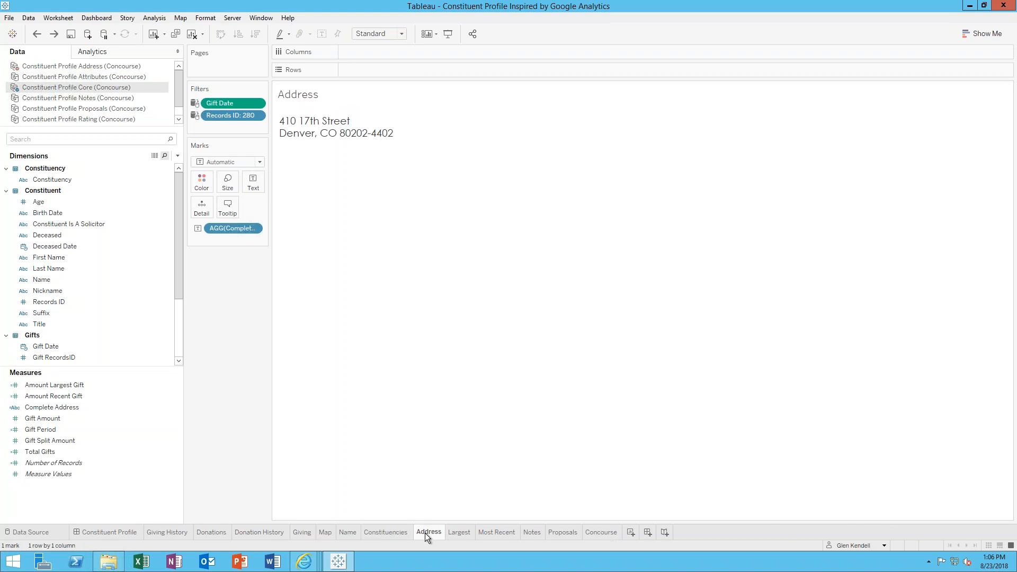
pyautogui.moveTo(425, 533)
pyautogui.click(117, 69)
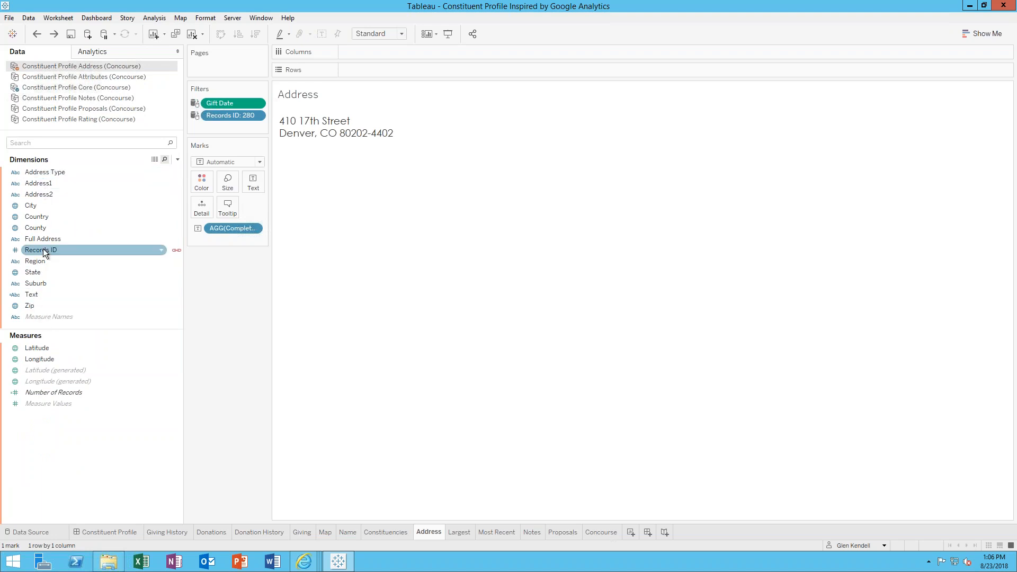
pyautogui.click(47, 171)
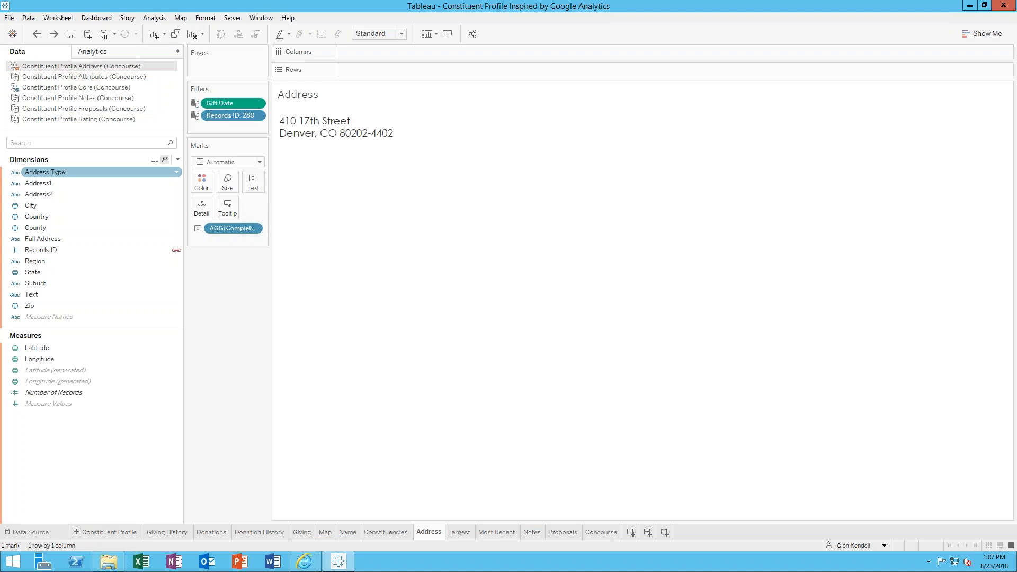
pyautogui.click(53, 252)
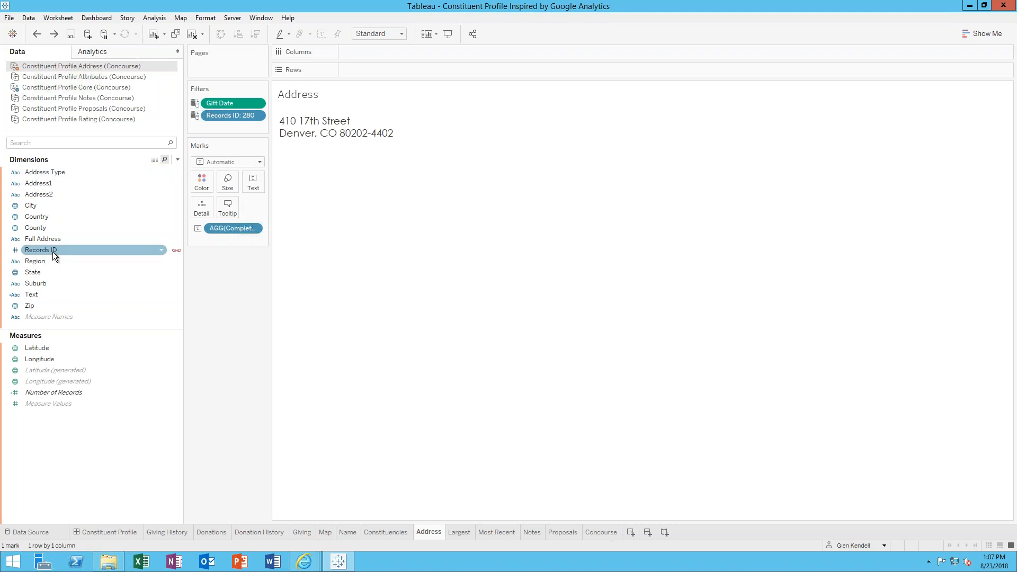
pyautogui.click(84, 88)
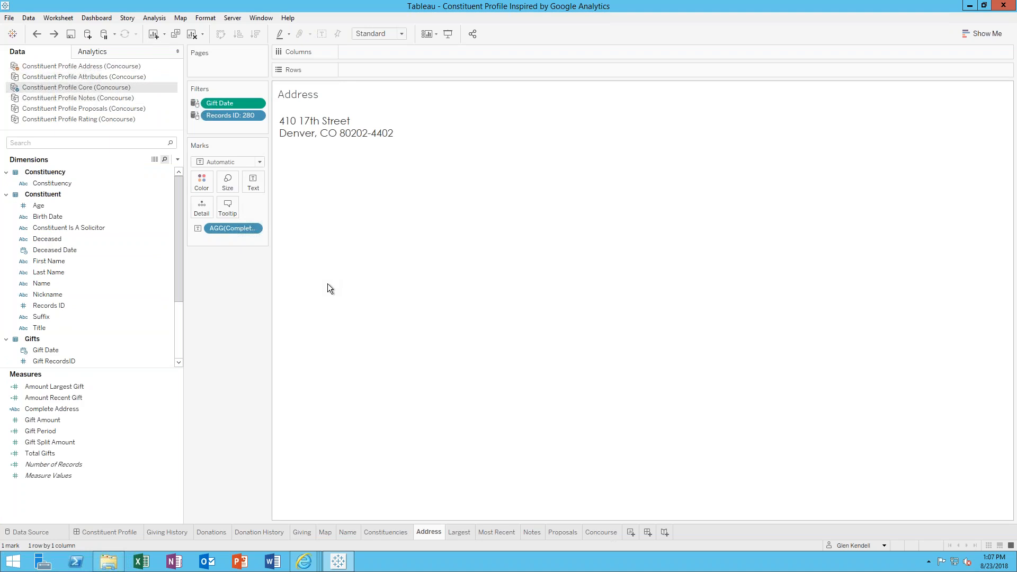
pyautogui.click(75, 68)
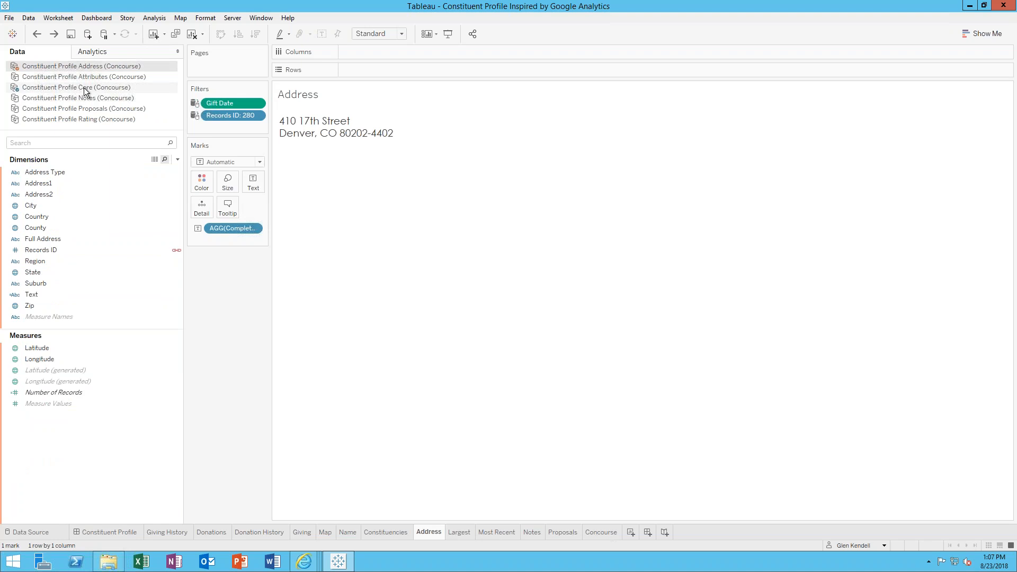
pyautogui.click(84, 88)
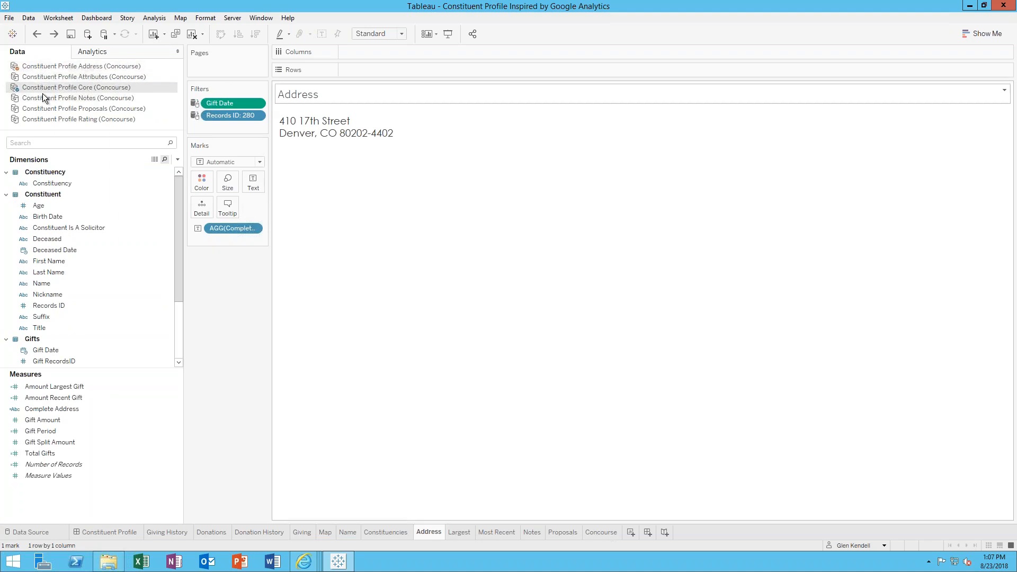
# Break the Records ID blending link in the Constituent Profile Address data source and restore it.
pyautogui.click(123, 69)
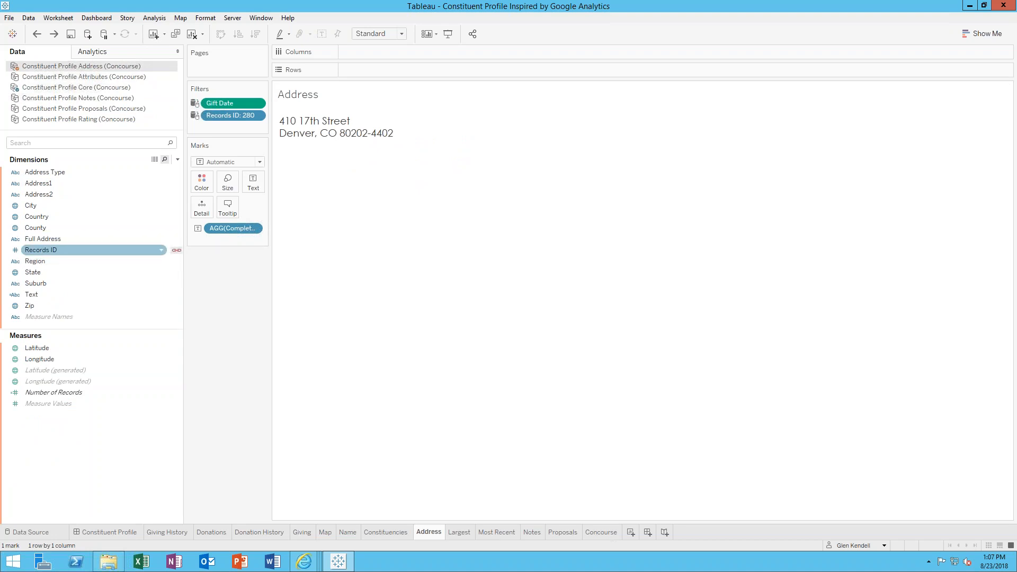
pyautogui.click(176, 250)
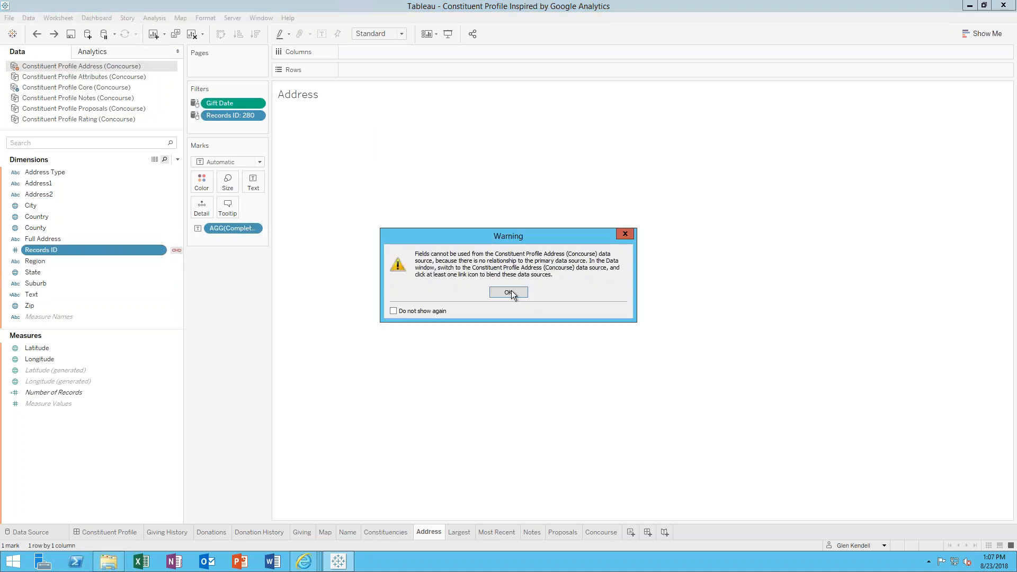
pyautogui.click(508, 292)
pyautogui.click(176, 250)
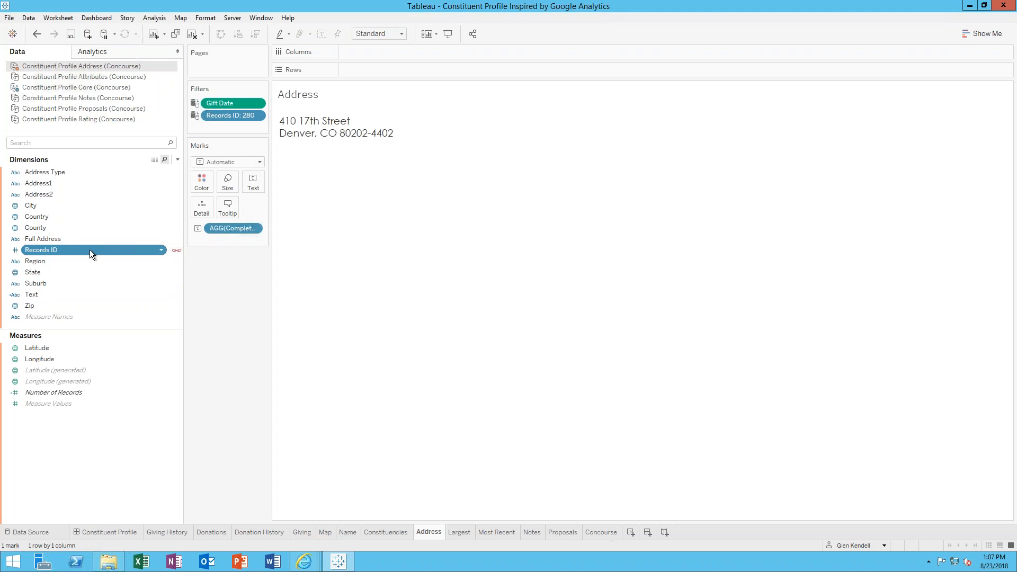
# Examine the custom Records ID field mapping between the Core and Address data sources in Edit Relationships, and cancel without changes.
pyautogui.click(28, 17)
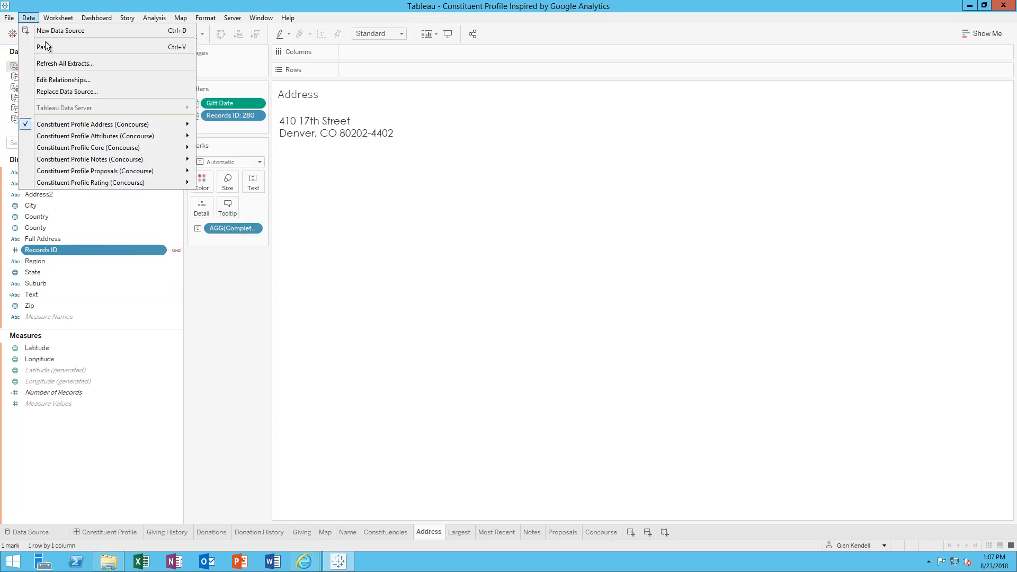
pyautogui.click(64, 79)
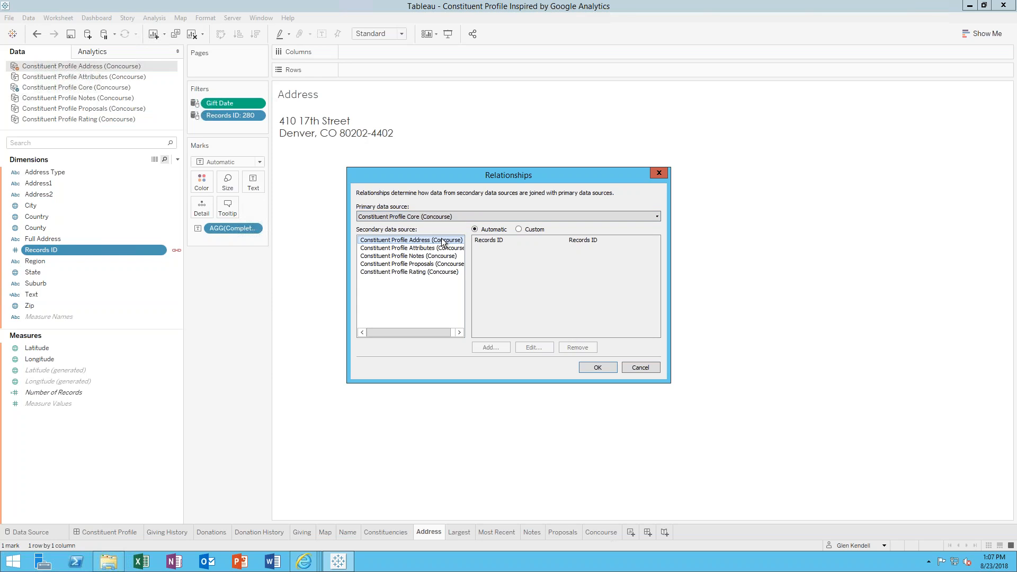
pyautogui.click(529, 229)
pyautogui.click(502, 240)
pyautogui.click(533, 347)
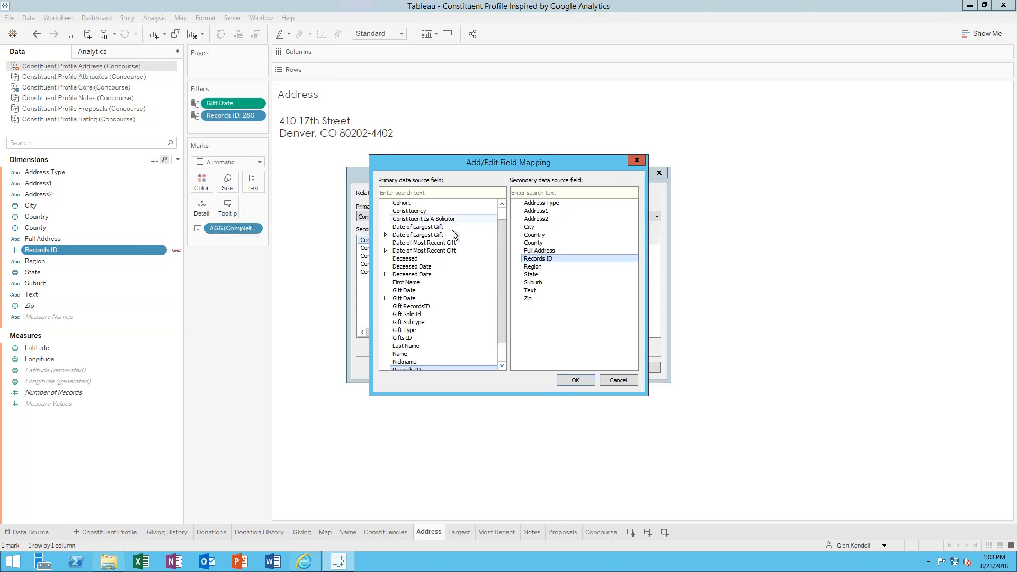
pyautogui.scroll(-5, 461, 205)
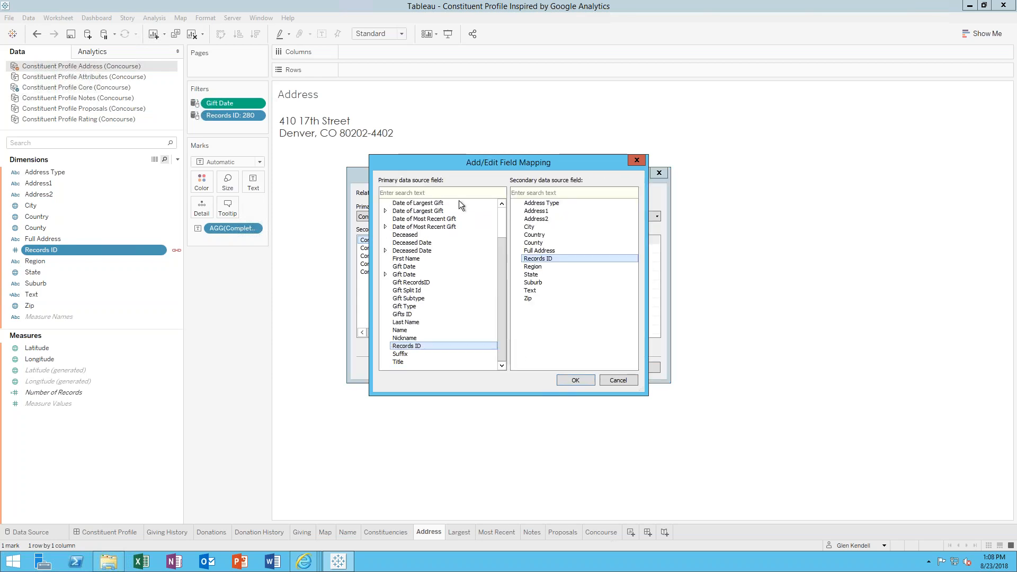
pyautogui.click(611, 380)
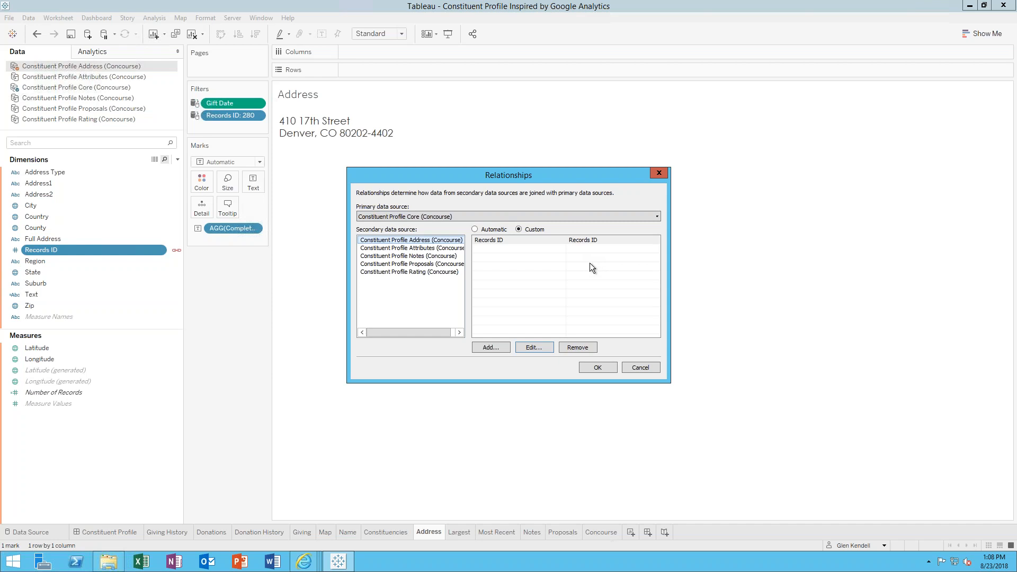
pyautogui.click(646, 367)
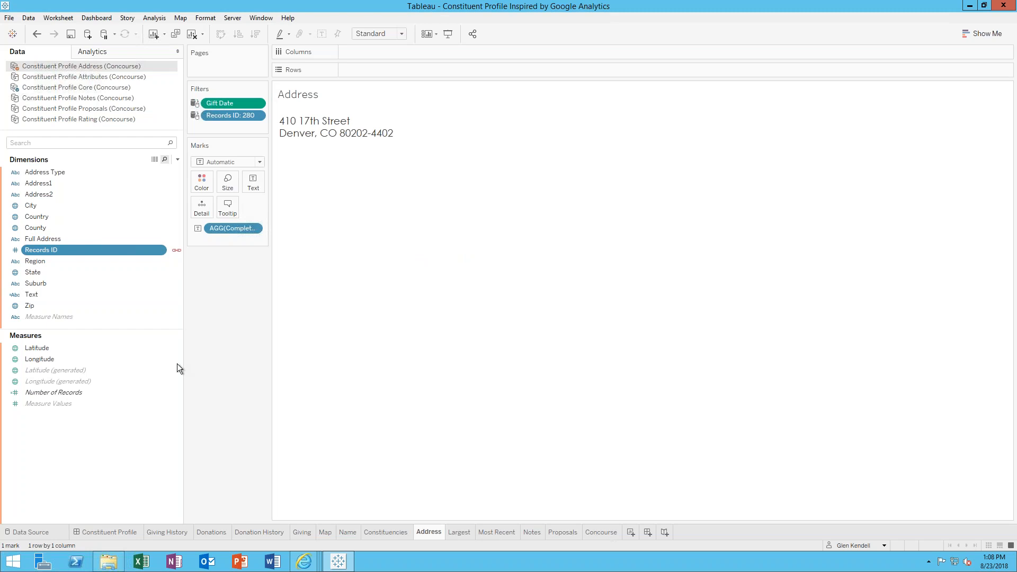
# Open the Complete Address calculation from the Constituent Profile Core data source and examine its full formula.
pyautogui.click(77, 89)
pyautogui.click(175, 423)
pyautogui.click(50, 408)
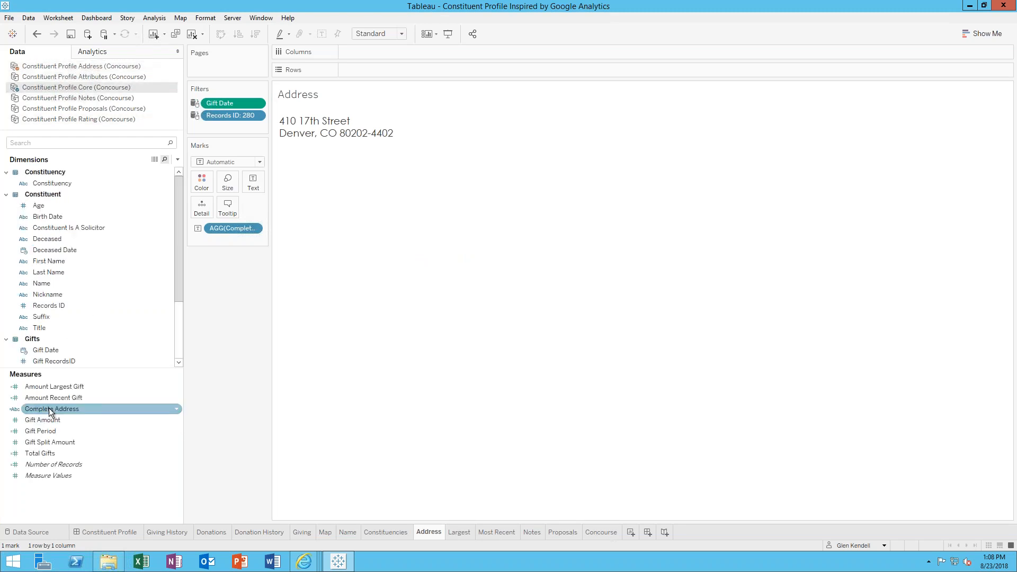
pyautogui.rightClick(49, 407)
pyautogui.click(87, 240)
pyautogui.moveTo(564, 369); pyautogui.dragTo(244, 370)
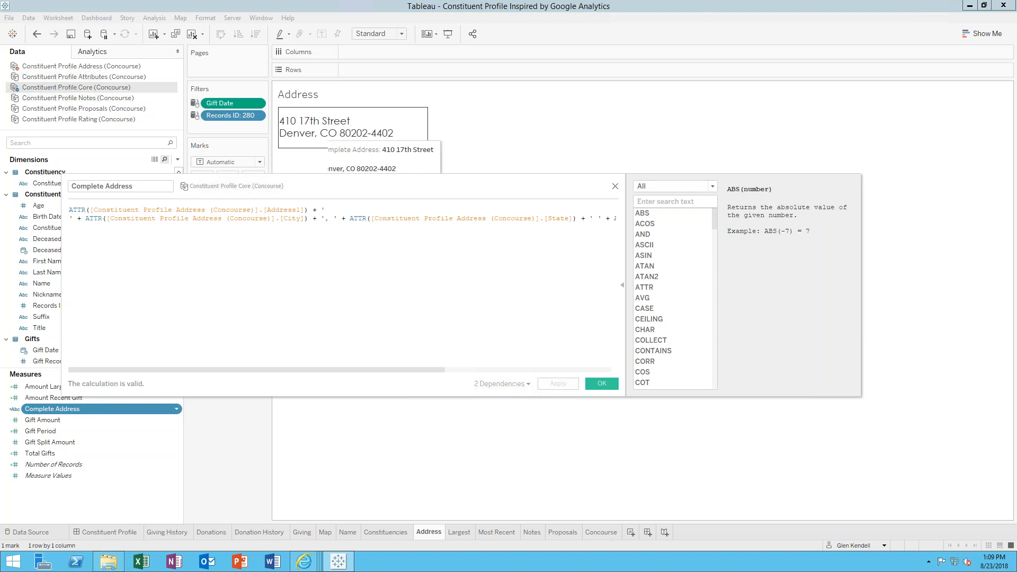
pyautogui.tripleClick(72, 222)
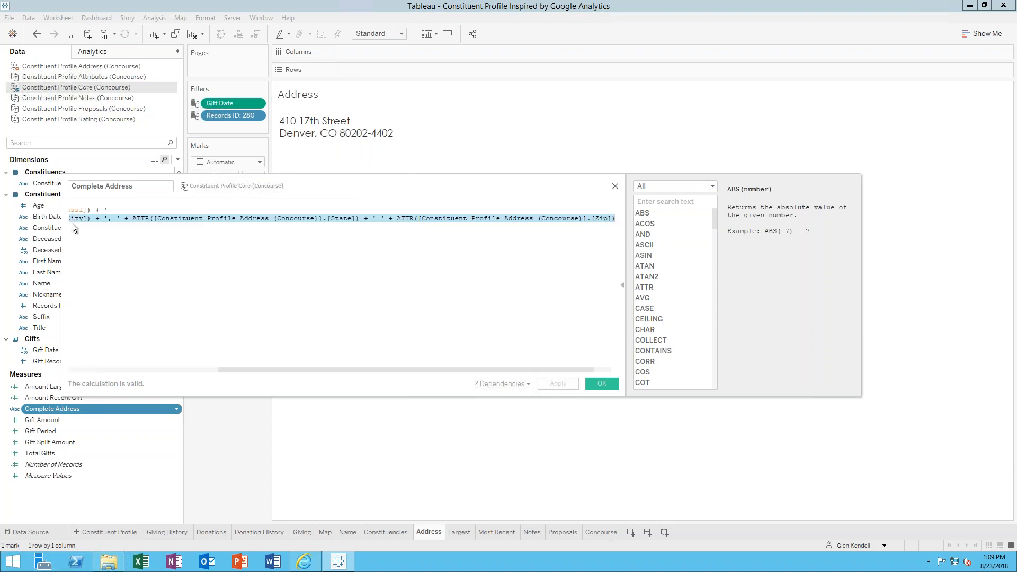
pyautogui.click(310, 330)
pyautogui.moveTo(329, 370); pyautogui.dragTo(132, 365)
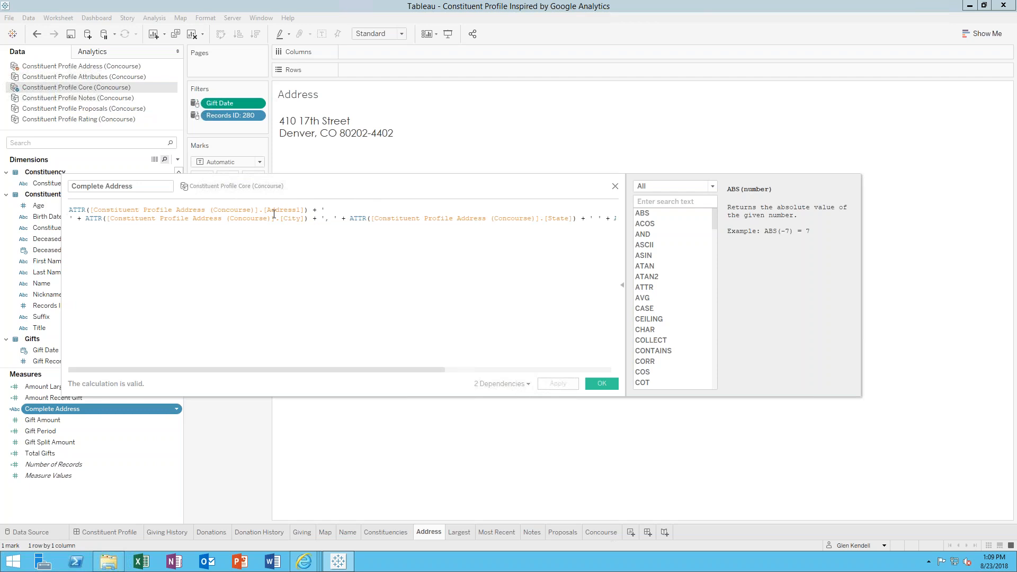
# Remove the line break between Address1 and City in the Complete Address formula, leaving only a space, and check the Address worksheet.
pyautogui.click(325, 209)
pyautogui.press('Delete')
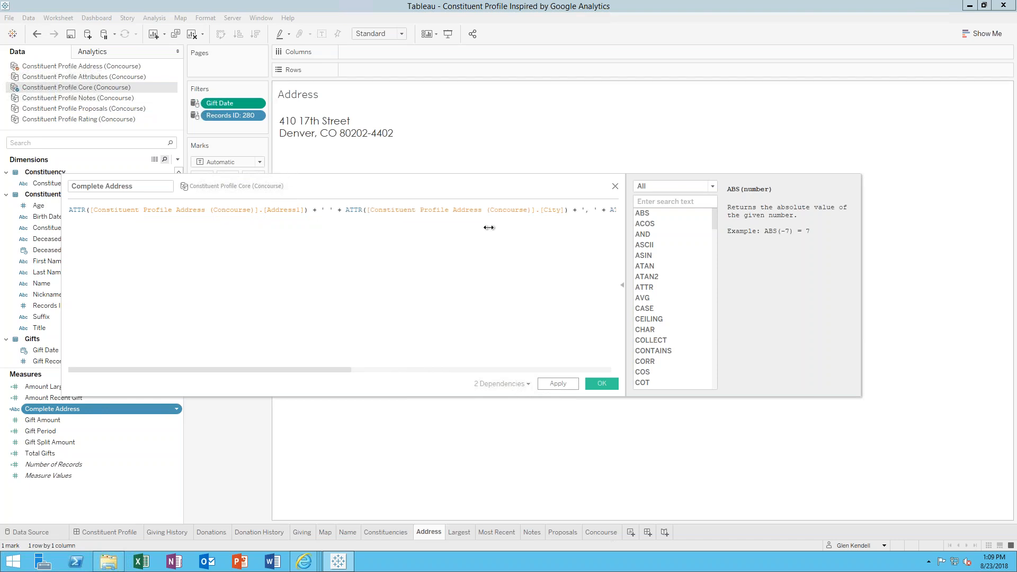
pyautogui.click(604, 383)
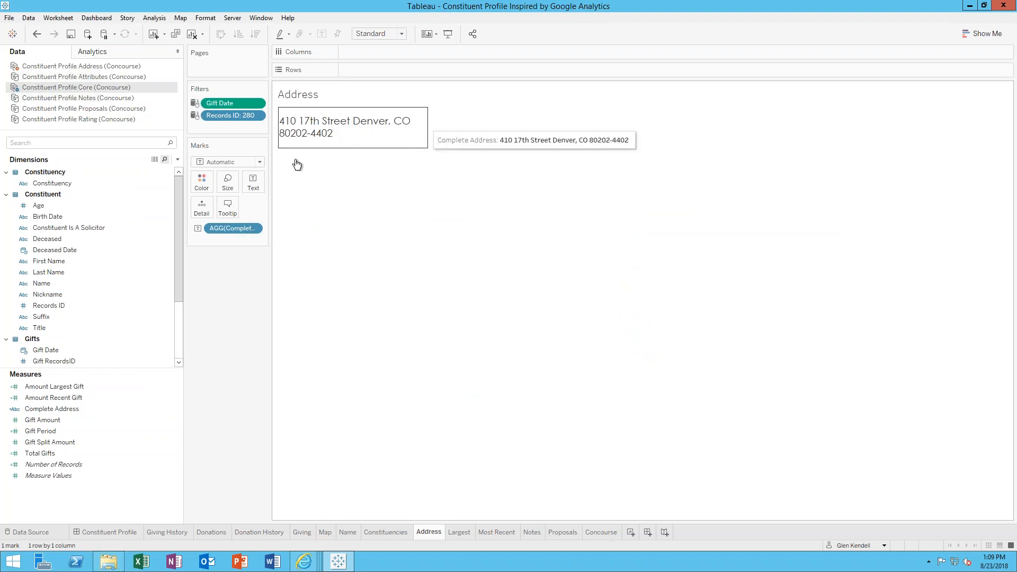
pyautogui.moveTo(452, 132)
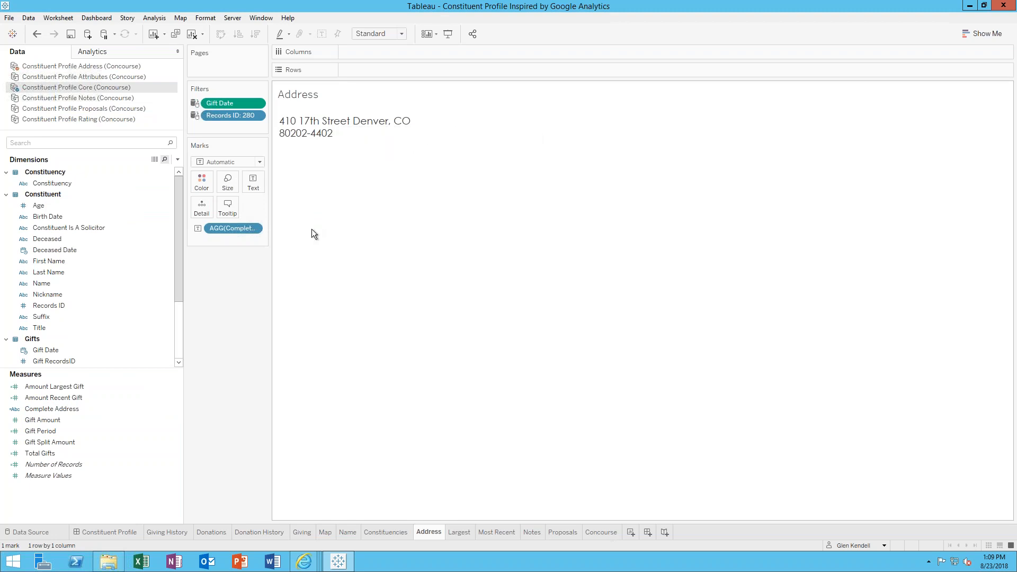
# Restore the line break between Address1 and City in the Complete Address calculation from the Core data source.
pyautogui.click(95, 433)
pyautogui.rightClick(72, 406)
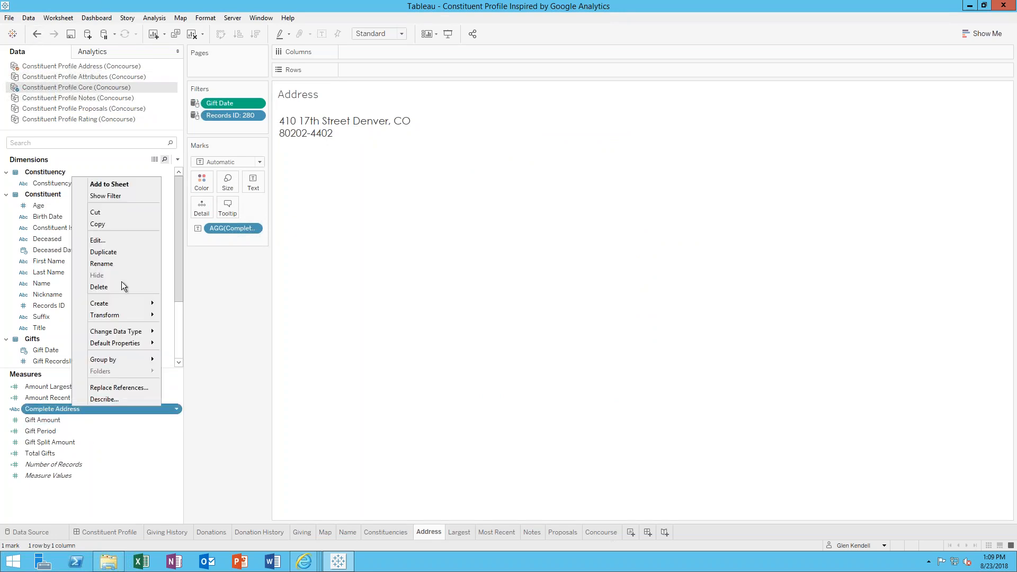
pyautogui.click(112, 240)
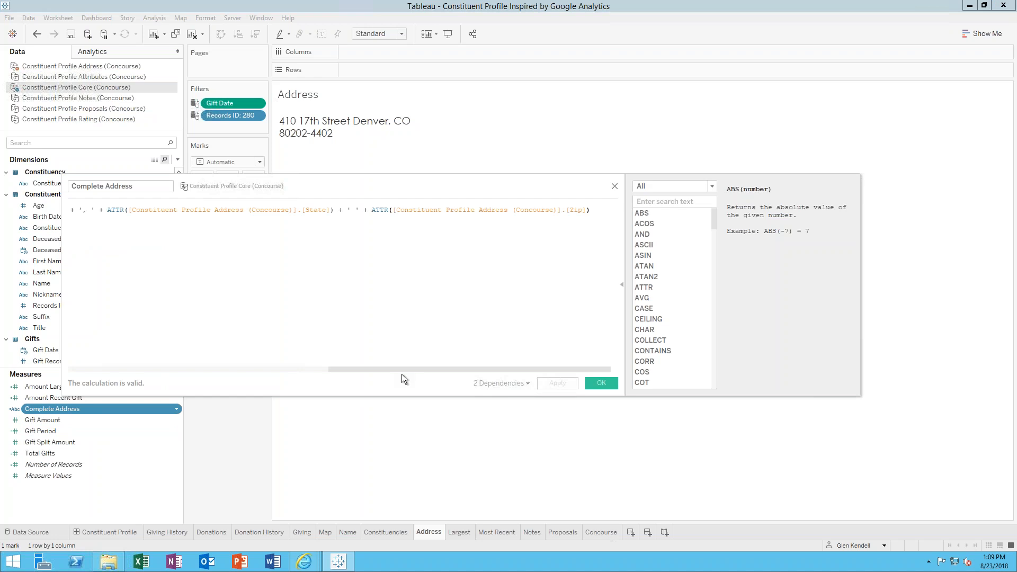
pyautogui.moveTo(402, 371); pyautogui.dragTo(122, 367)
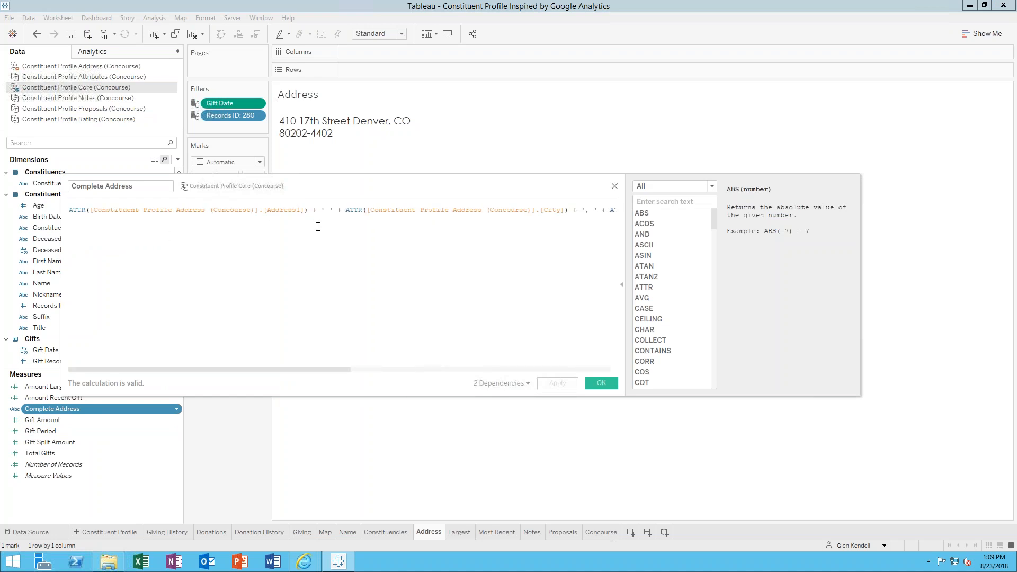
pyautogui.press('Return')
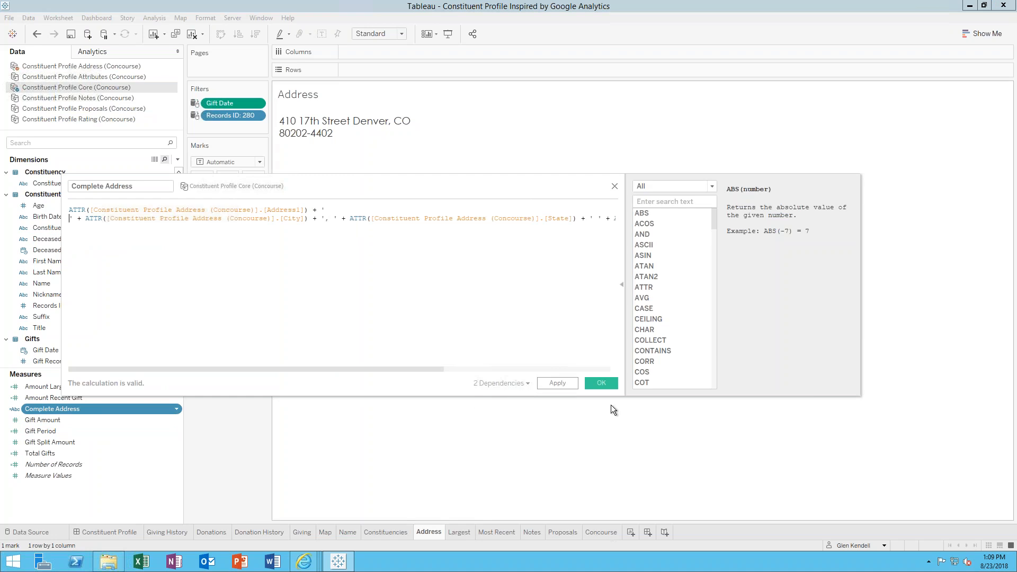
pyautogui.click(601, 383)
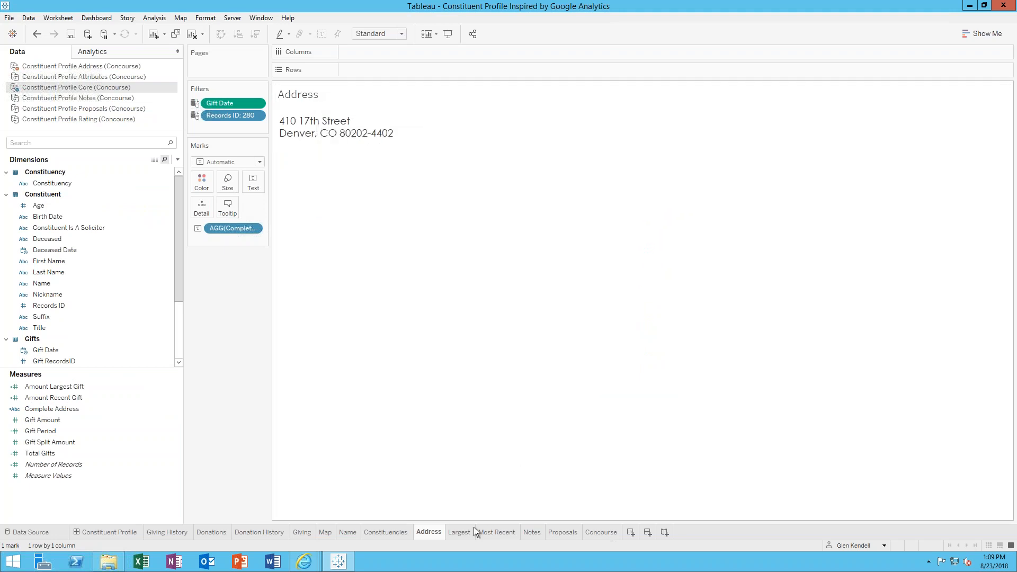
# Review the dashboard's map, and examine the Map worksheet's Latitude and Longitude fields from the Constituent Profile Address data source and the mark's tooltip.
pyautogui.click(108, 533)
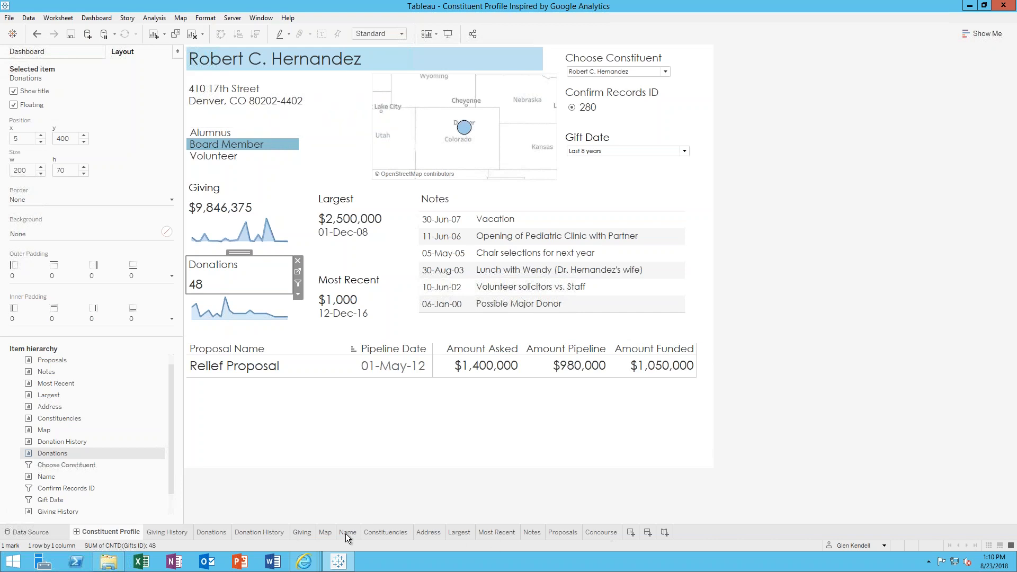
pyautogui.click(326, 533)
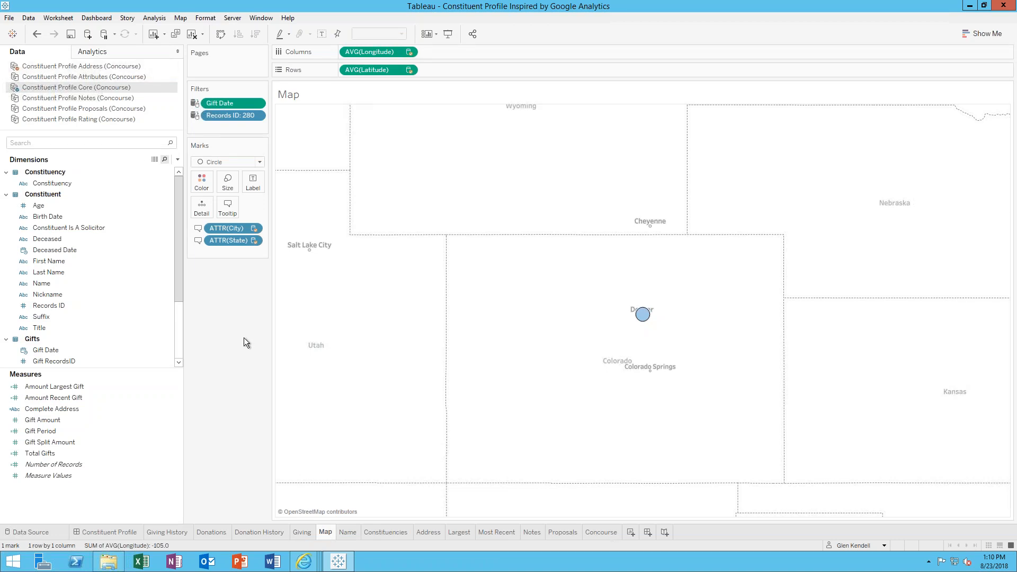
pyautogui.click(102, 66)
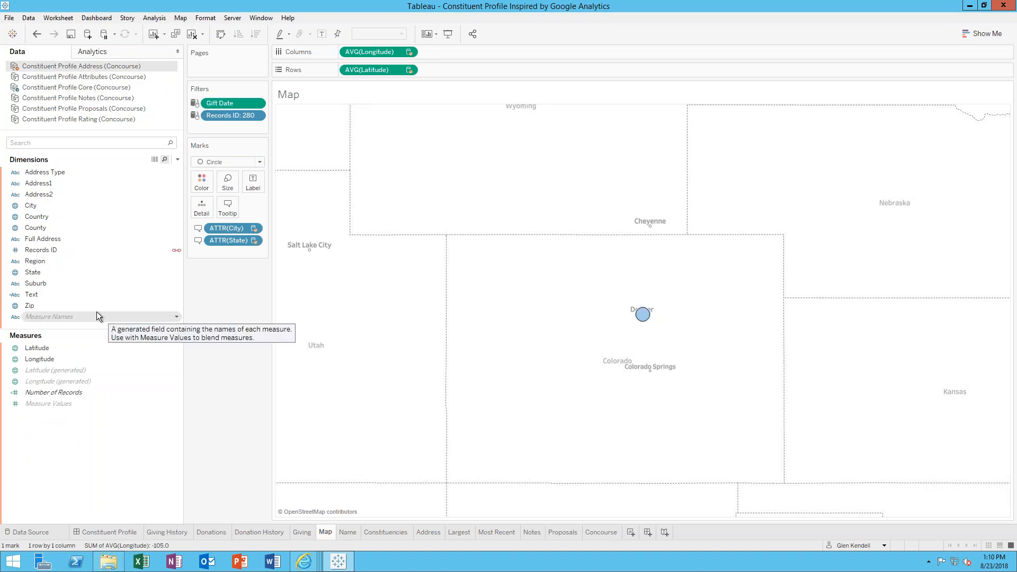
pyautogui.click(43, 349)
pyautogui.click(46, 360)
pyautogui.click(43, 351)
pyautogui.click(43, 358)
pyautogui.click(42, 350)
pyautogui.click(42, 361)
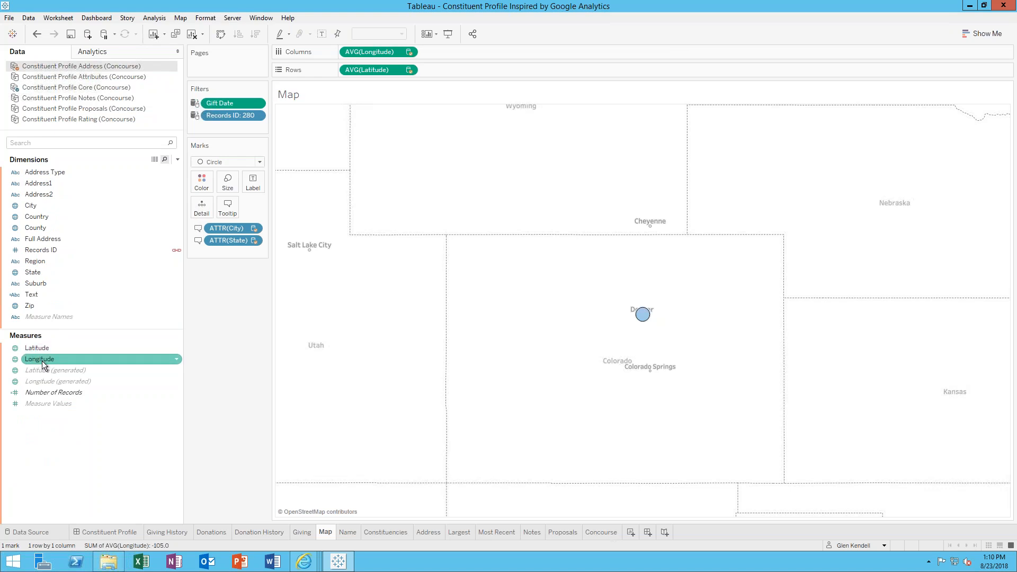
pyautogui.click(40, 351)
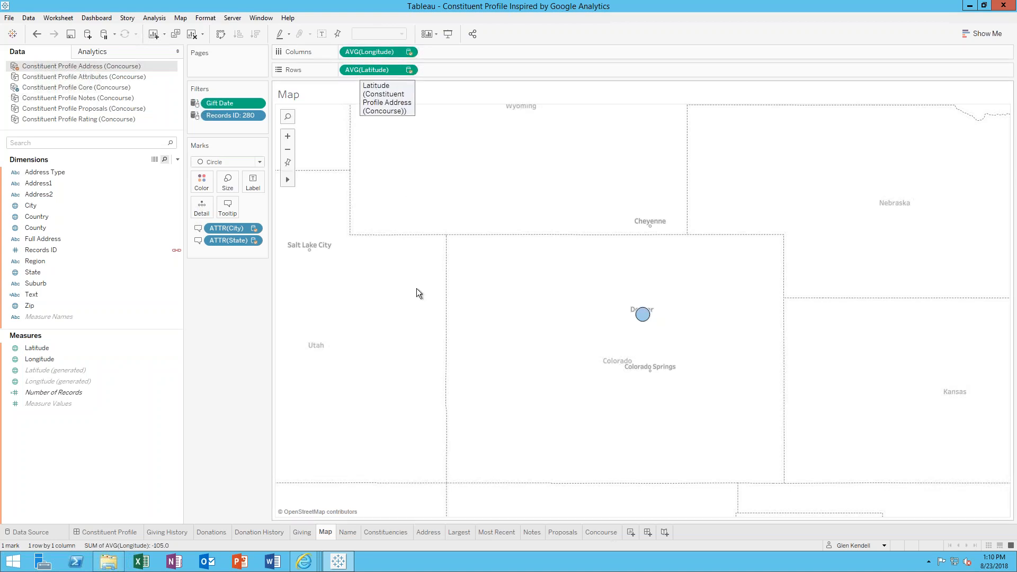
pyautogui.moveTo(643, 316)
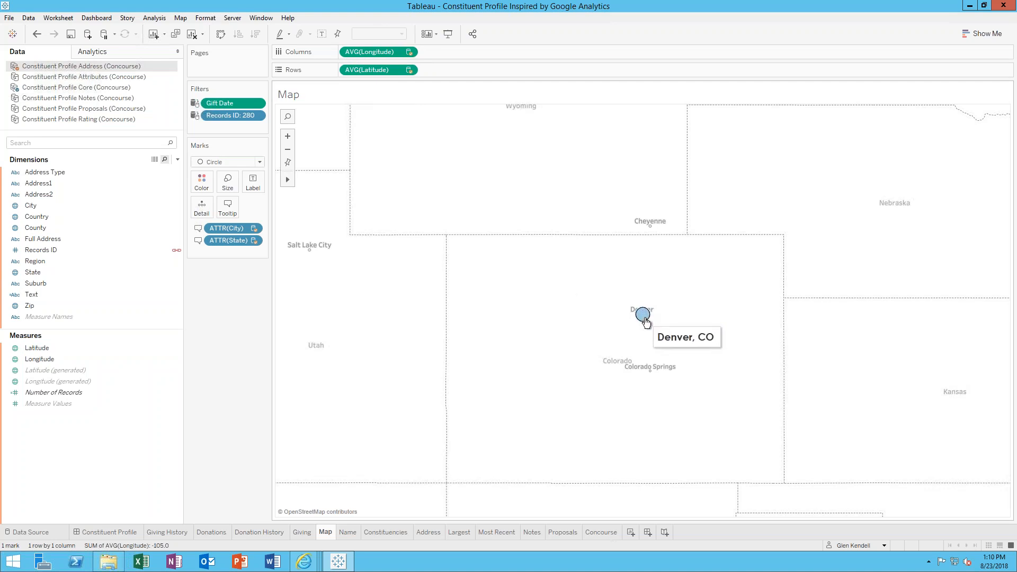
# Zoom the Map worksheet in closely on the Denver area, and reset the map to its automatic extent.
pyautogui.click(288, 133)
pyautogui.click(288, 138)
pyautogui.click(288, 138)
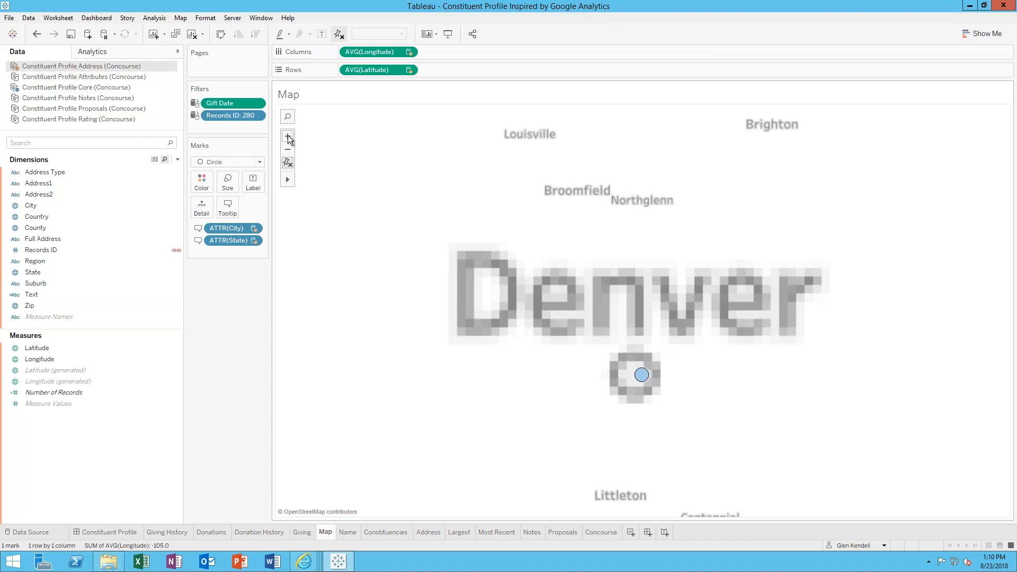
pyautogui.click(288, 137)
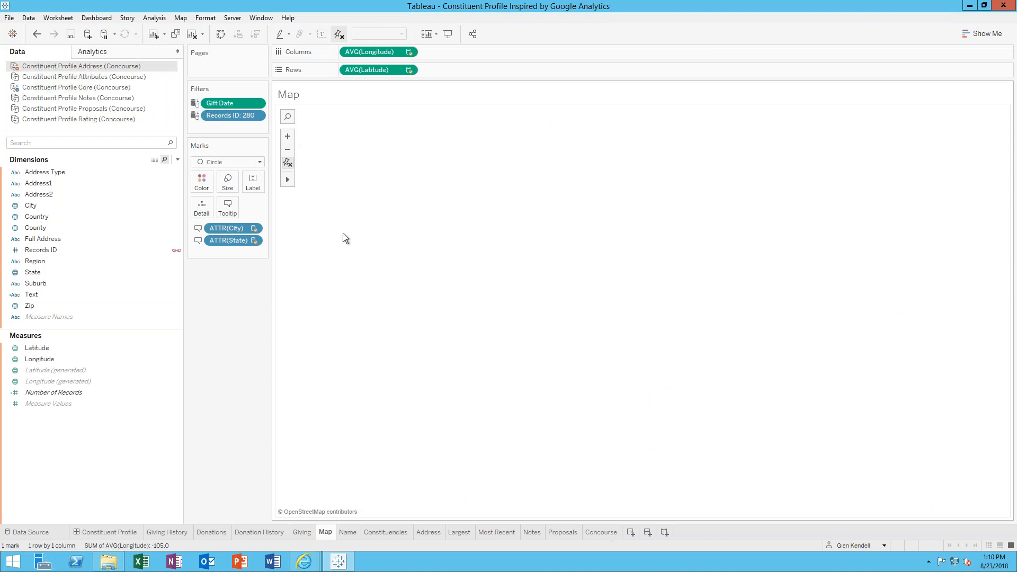
pyautogui.click(293, 165)
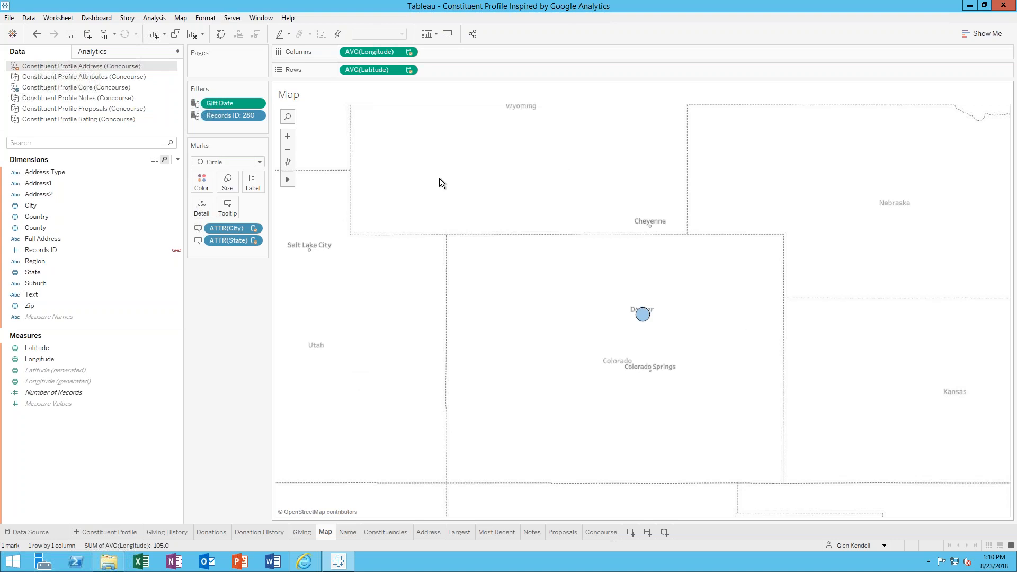
# Add the Base, Land Cover, and Streets and Highways layers to the map's background, and check the map on the Constituent Profile dashboard.
pyautogui.click(181, 17)
pyautogui.click(208, 82)
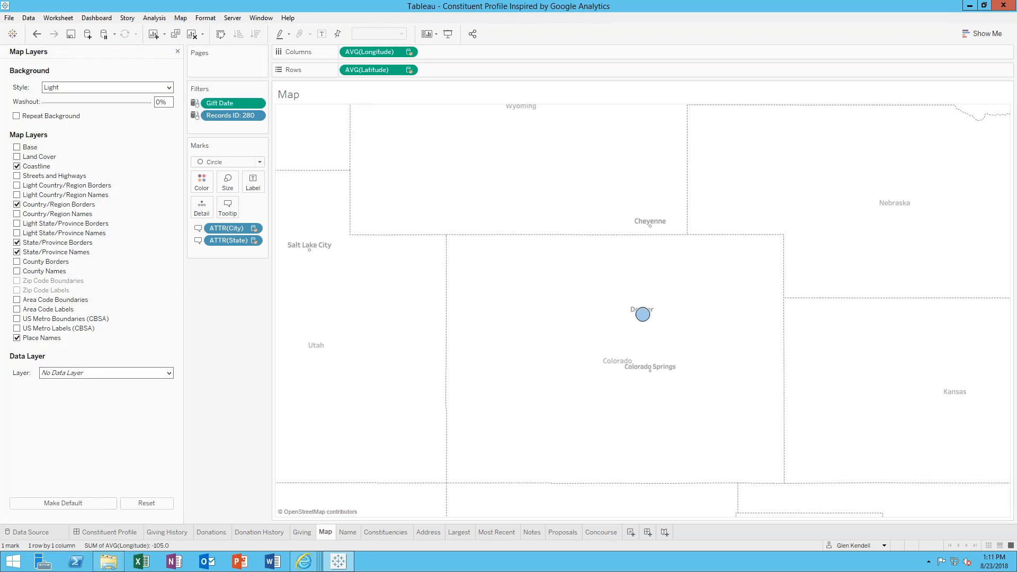
pyautogui.click(80, 85)
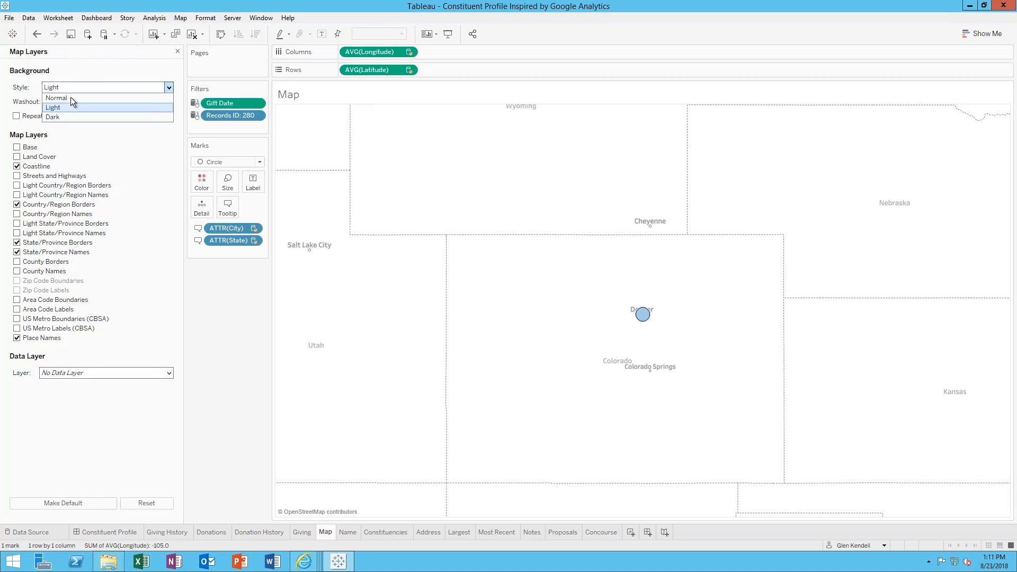
pyautogui.click(78, 63)
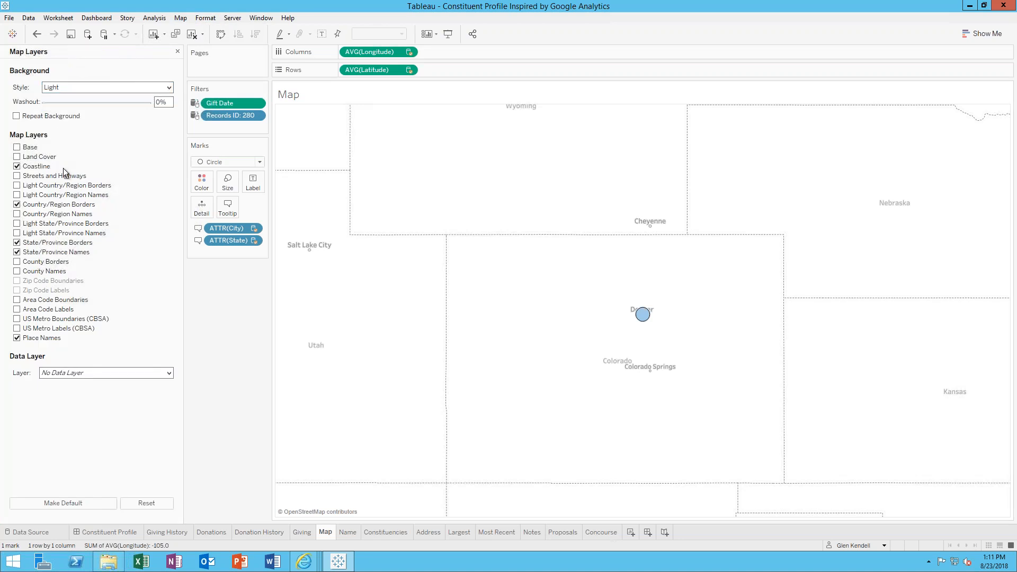
pyautogui.click(17, 166)
pyautogui.click(17, 156)
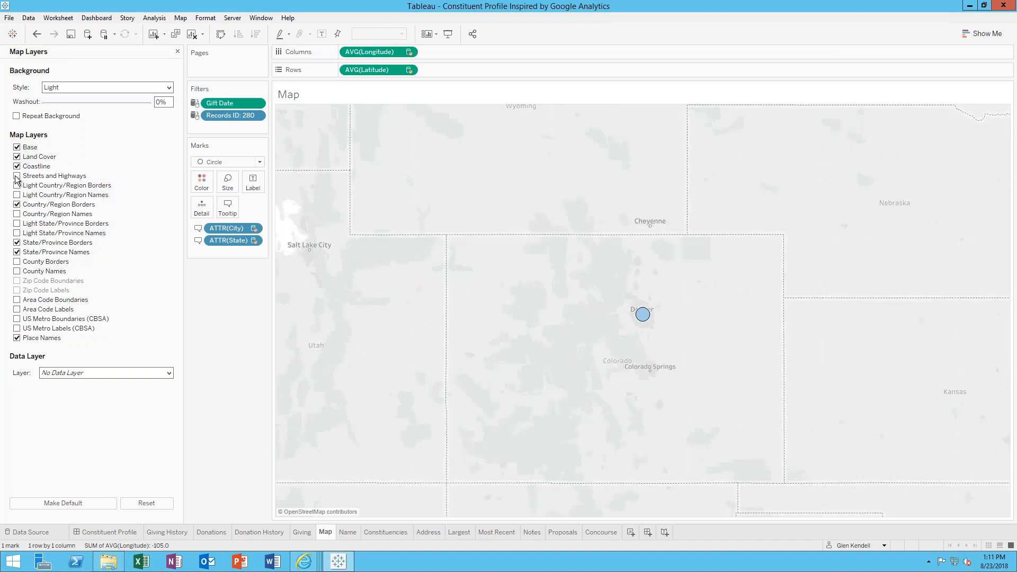
pyautogui.click(17, 176)
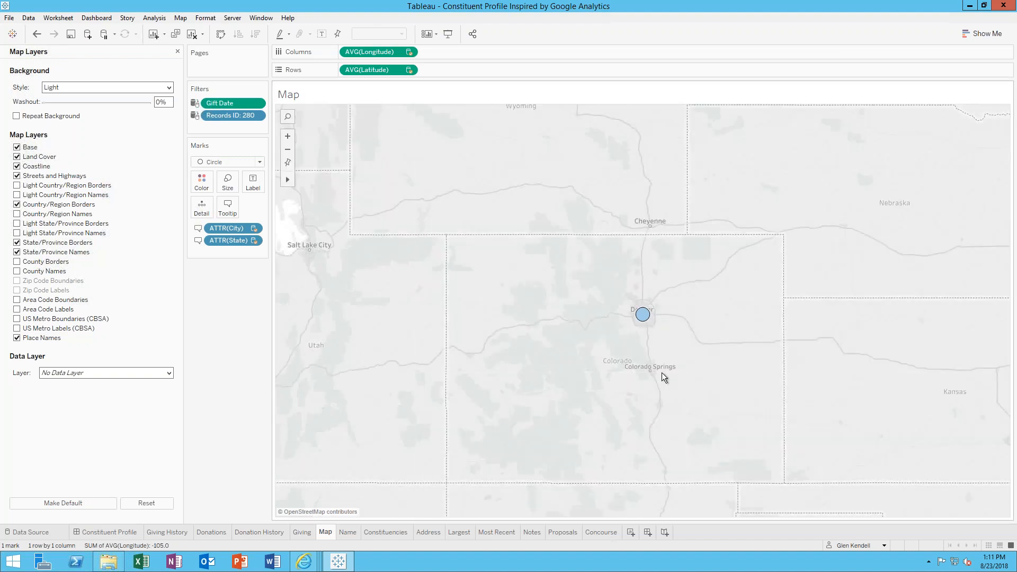
pyautogui.click(131, 529)
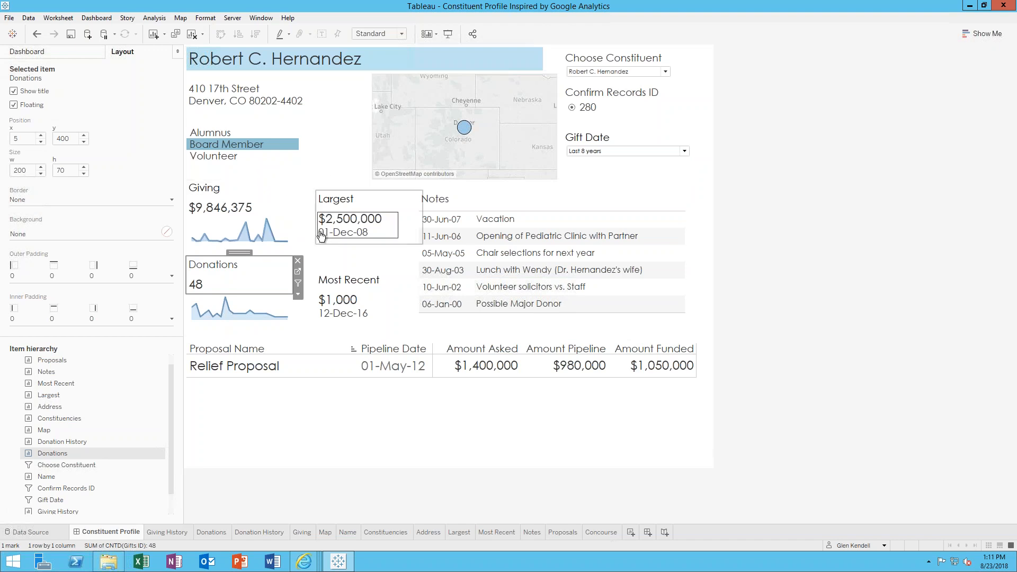
pyautogui.moveTo(467, 132)
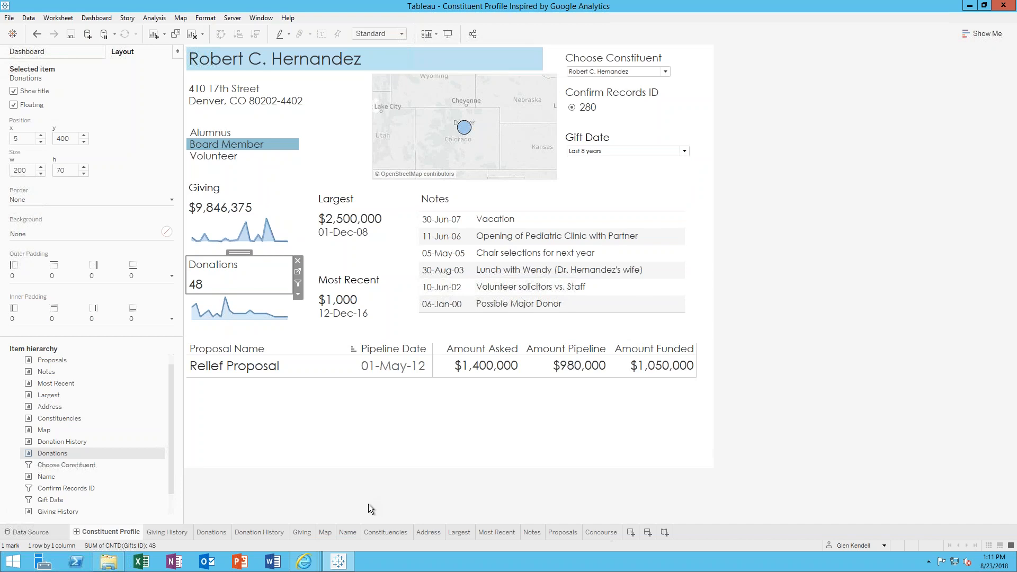
# Undo the added map layers, bring back the automatic map extent, and check the map on the Constituent Profile dashboard.
pyautogui.click(33, 37)
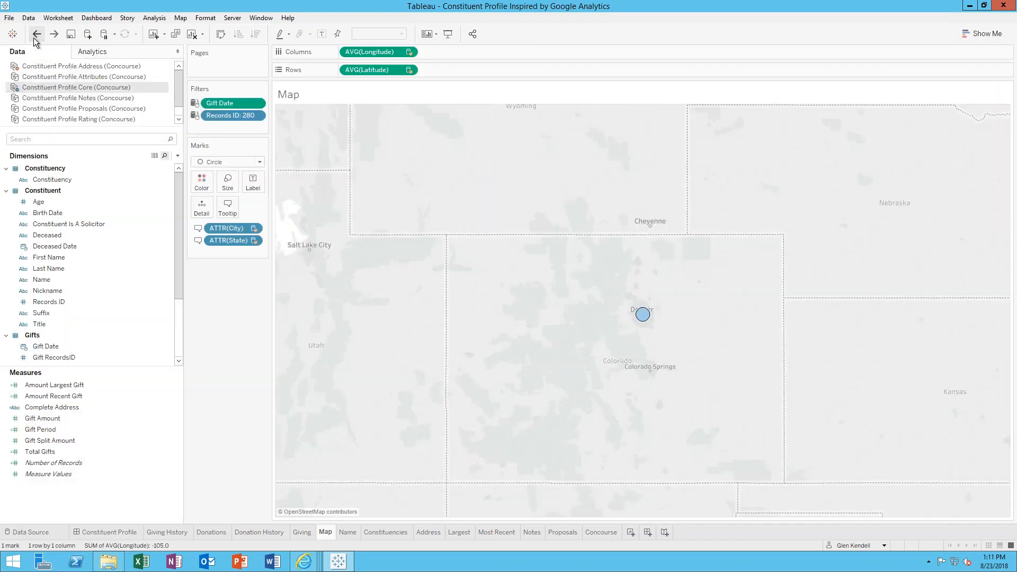
pyautogui.click(35, 38)
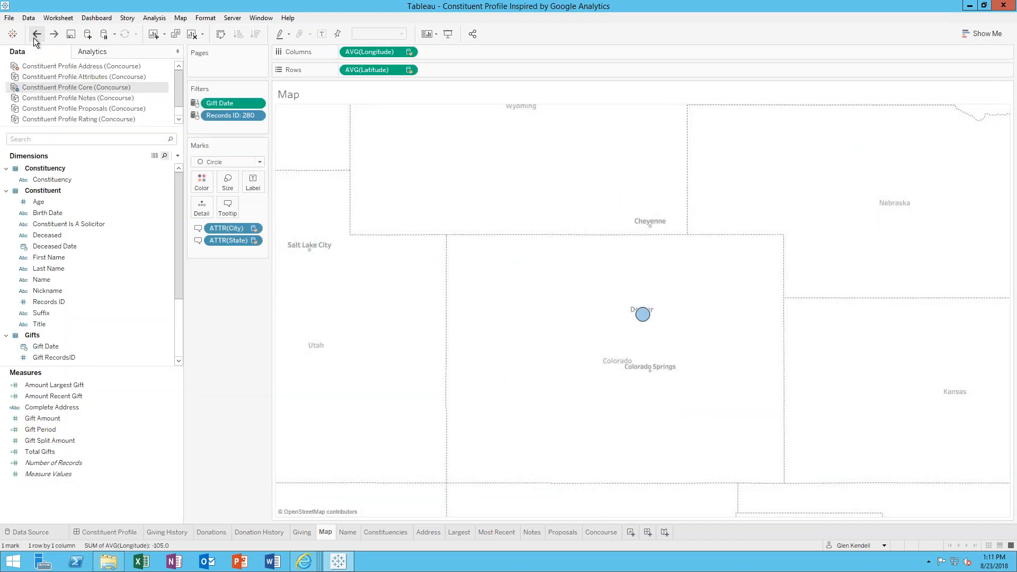
pyautogui.click(33, 37)
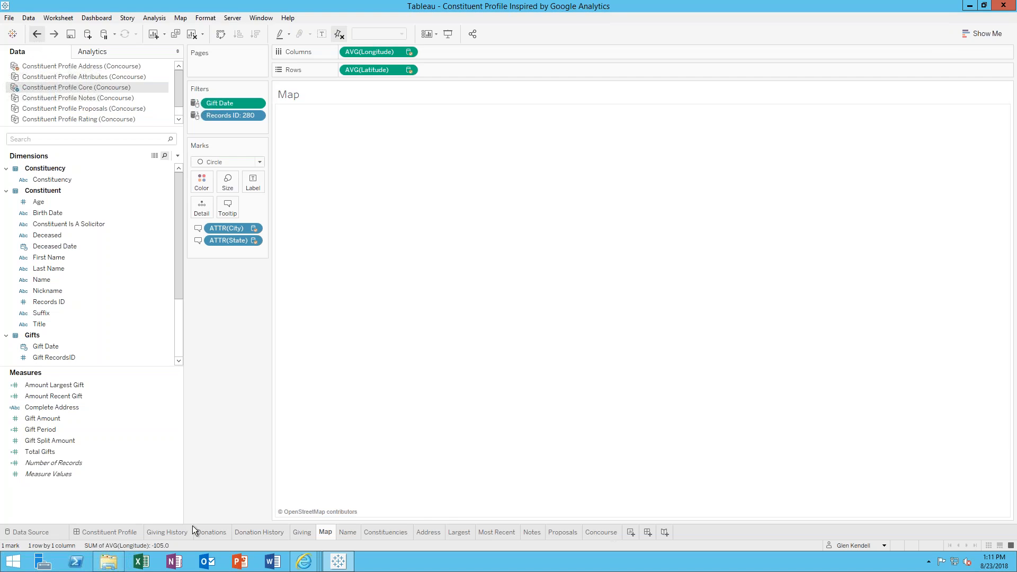
pyautogui.click(132, 531)
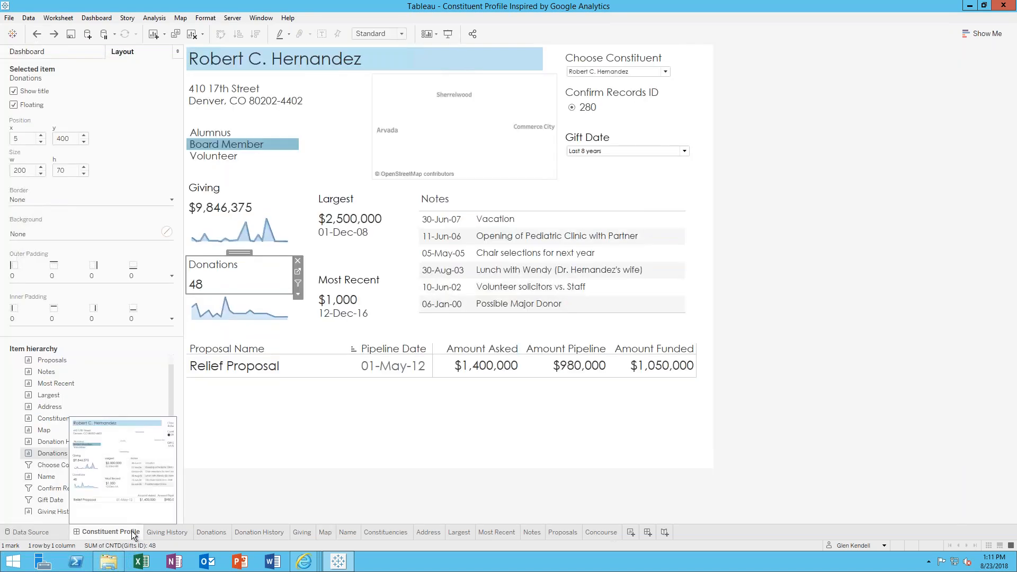
pyautogui.click(325, 532)
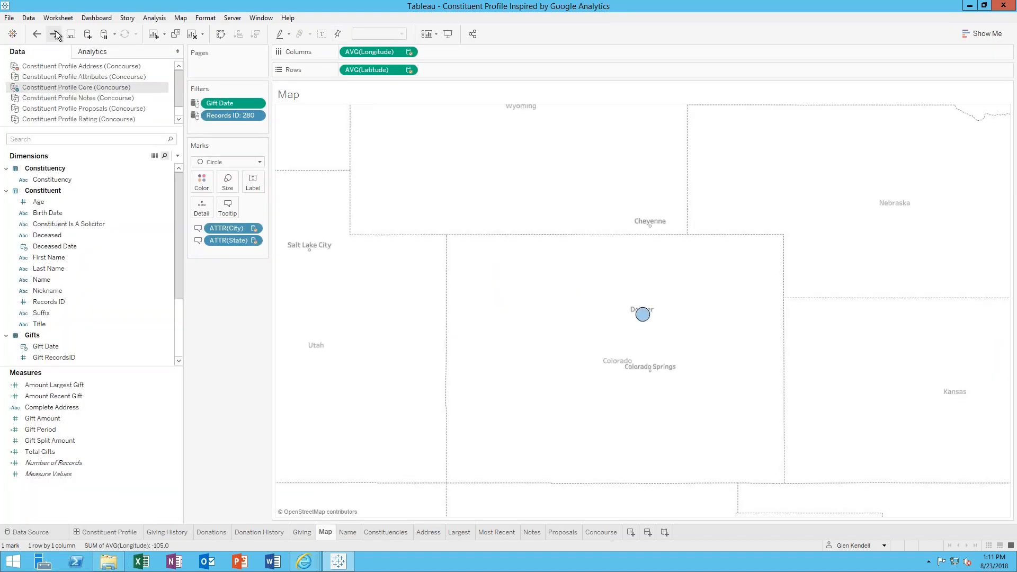
pyautogui.moveTo(642, 317)
pyautogui.moveTo(399, 538)
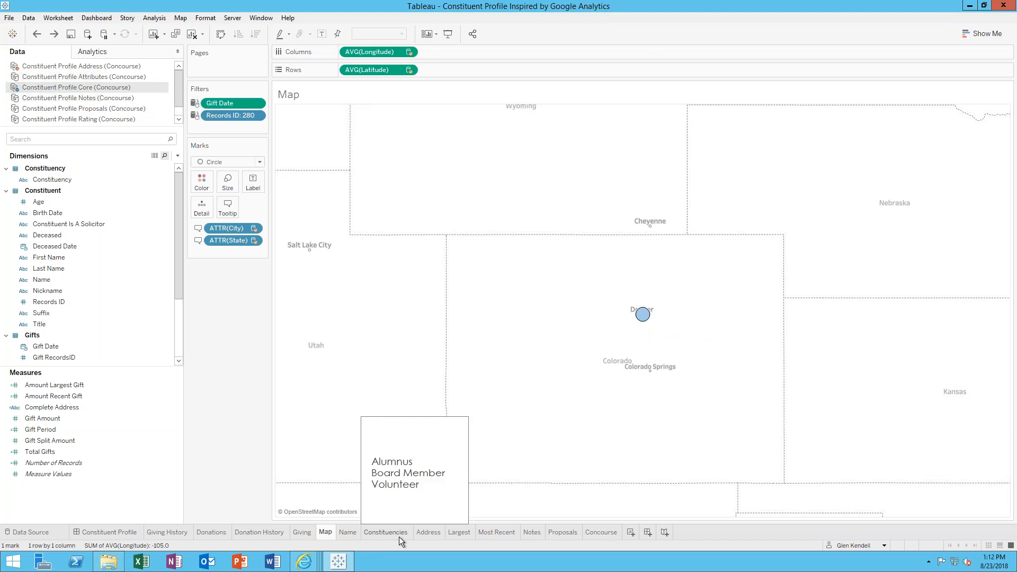
pyautogui.click(107, 531)
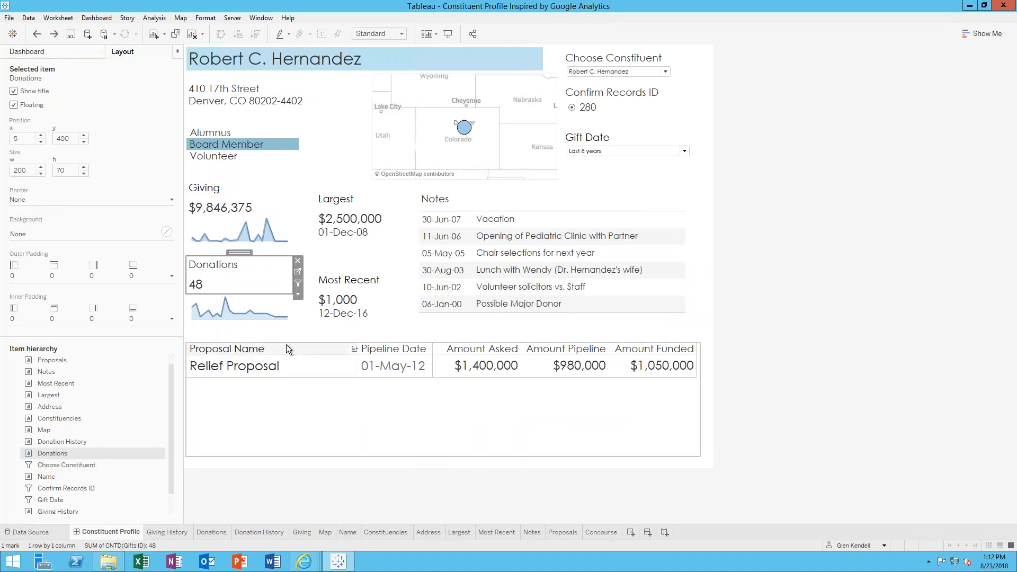
# Examine the Notes worksheet's note tooltips and the Records ID field that links its Notes data source to the Core data source.
pyautogui.click(531, 532)
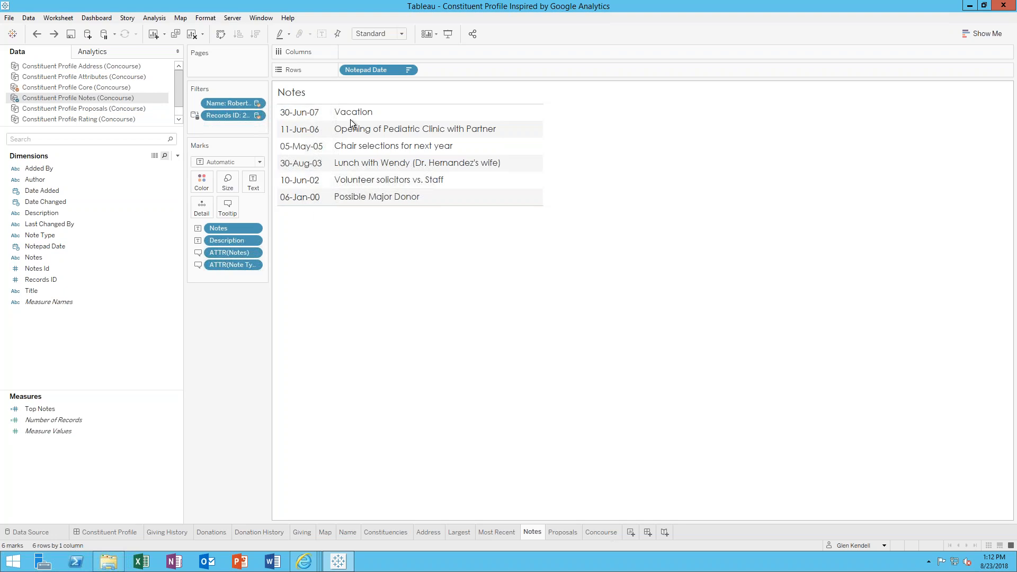
pyautogui.moveTo(354, 115)
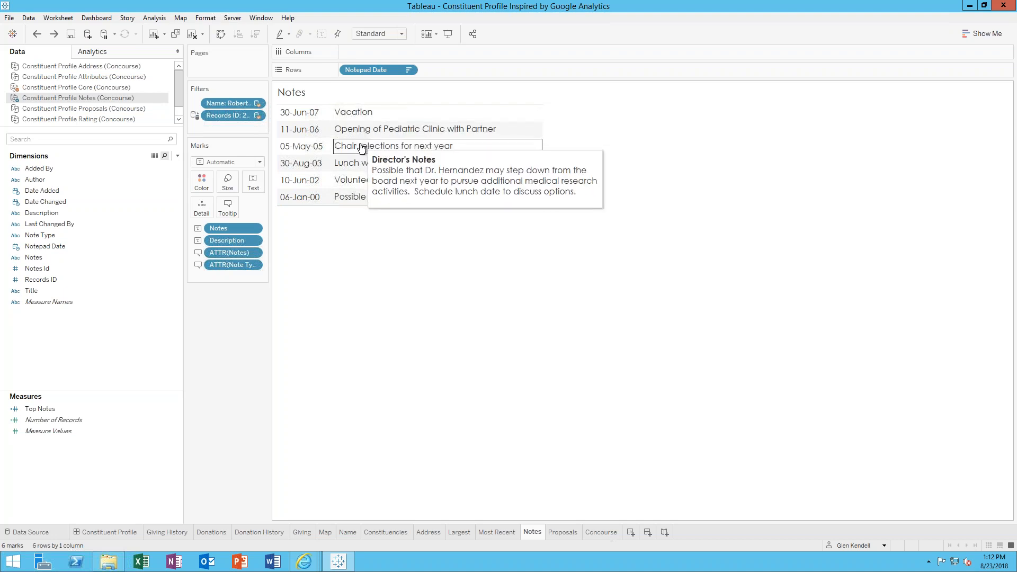
pyautogui.click(122, 532)
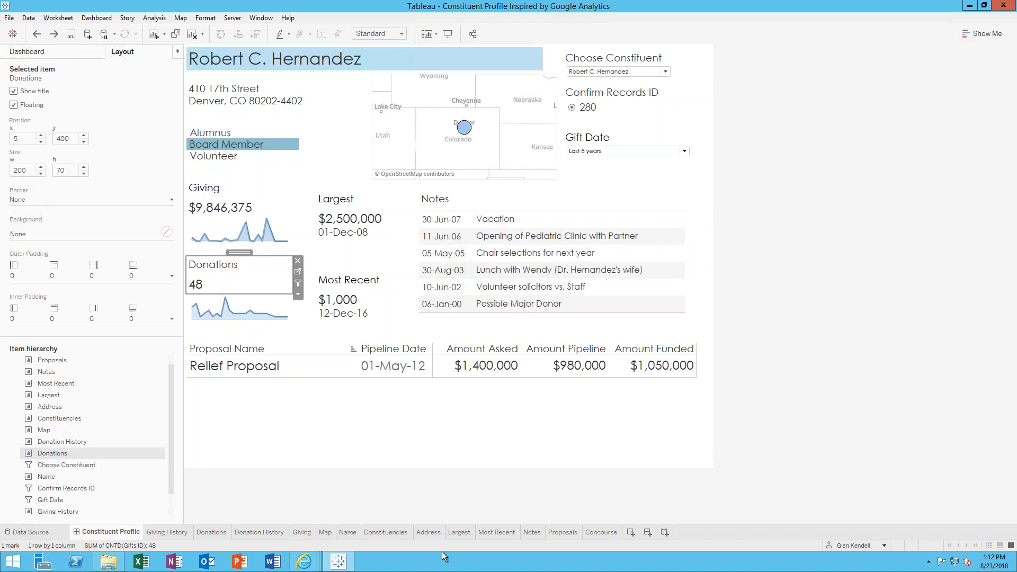
pyautogui.click(530, 532)
pyautogui.click(61, 138)
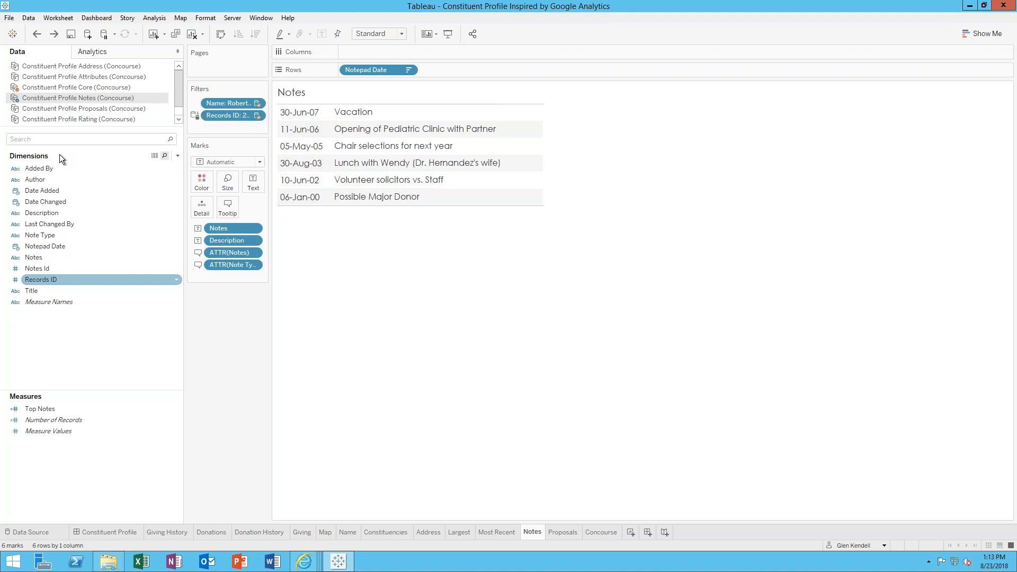
pyautogui.click(69, 88)
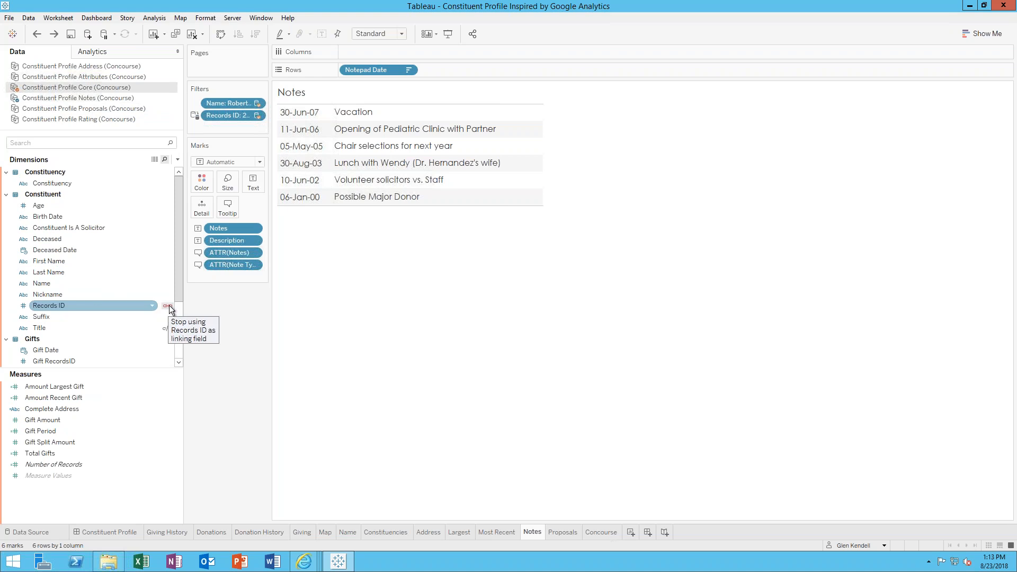
# Open the Proposals worksheet and examine how its Proposals data source relates to Records ID in the Core data source.
pyautogui.click(564, 527)
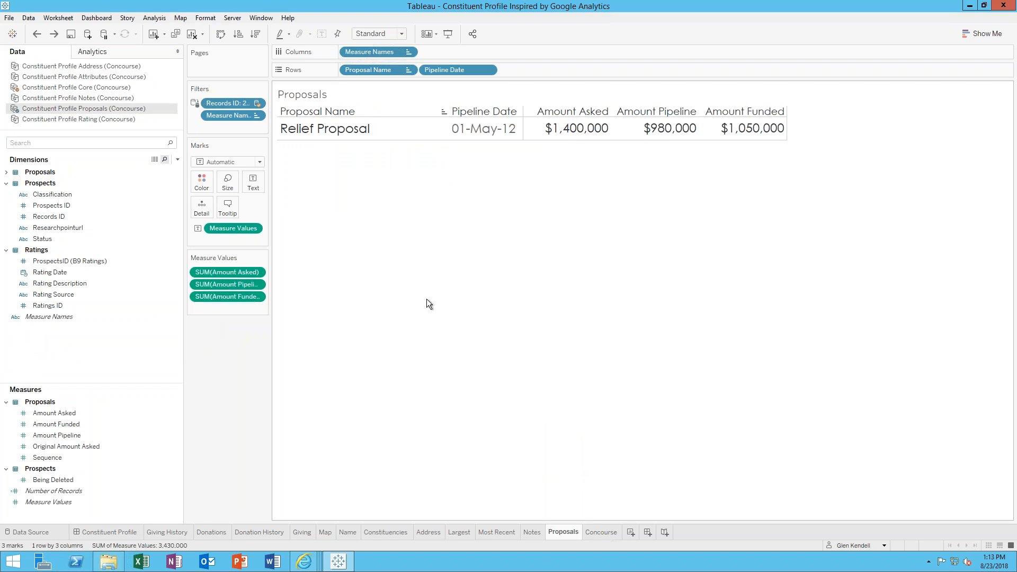
pyautogui.click(89, 87)
pyautogui.moveTo(64, 306); pyautogui.dragTo(90, 120)
pyautogui.click(81, 111)
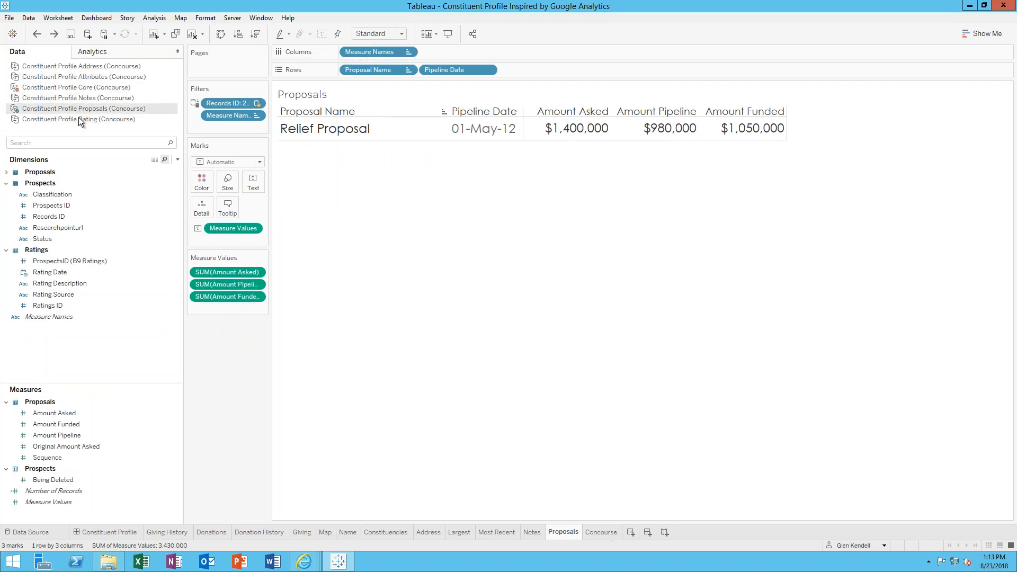
# Look at the Proposals data source's fields, view the Concourse worksheet, and return to the Proposals worksheet.
pyautogui.click(7, 173)
pyautogui.click(7, 174)
pyautogui.moveTo(113, 317)
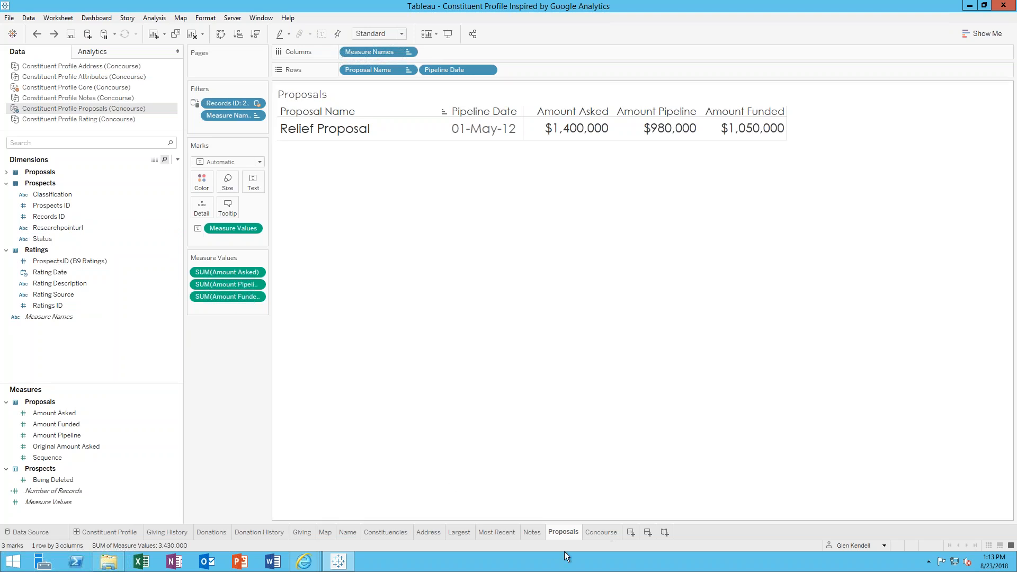
pyautogui.click(602, 533)
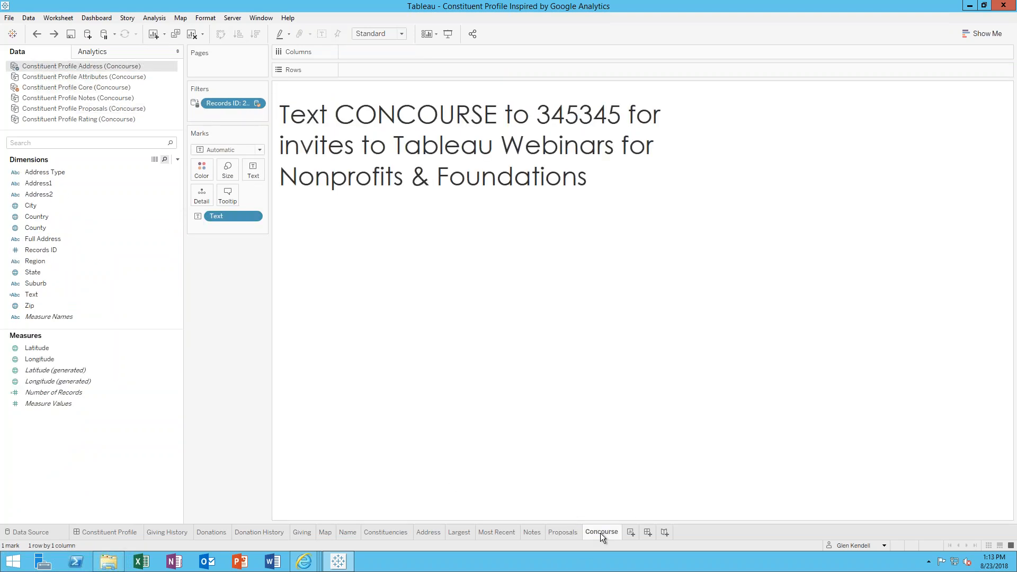
pyautogui.click(562, 533)
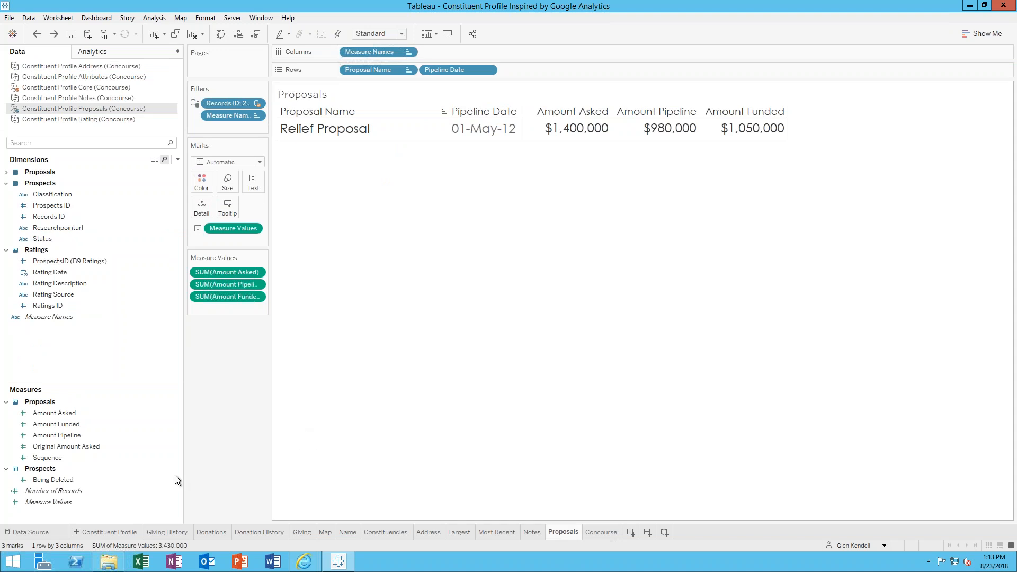
# Return to the Constituent Profile dashboard and inspect its Donations, Constituencies and Proposals items.
pyautogui.click(119, 531)
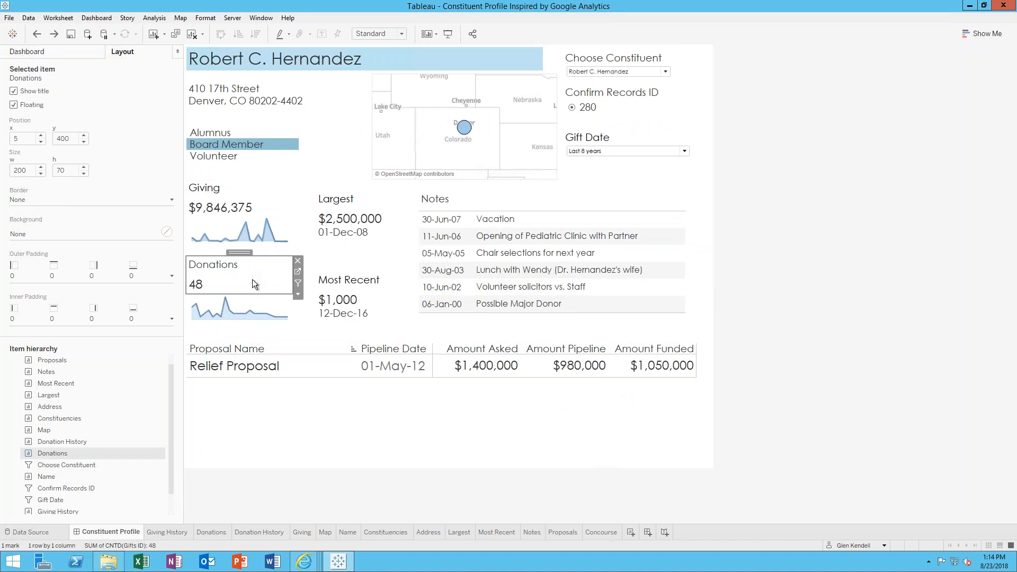
pyautogui.click(266, 278)
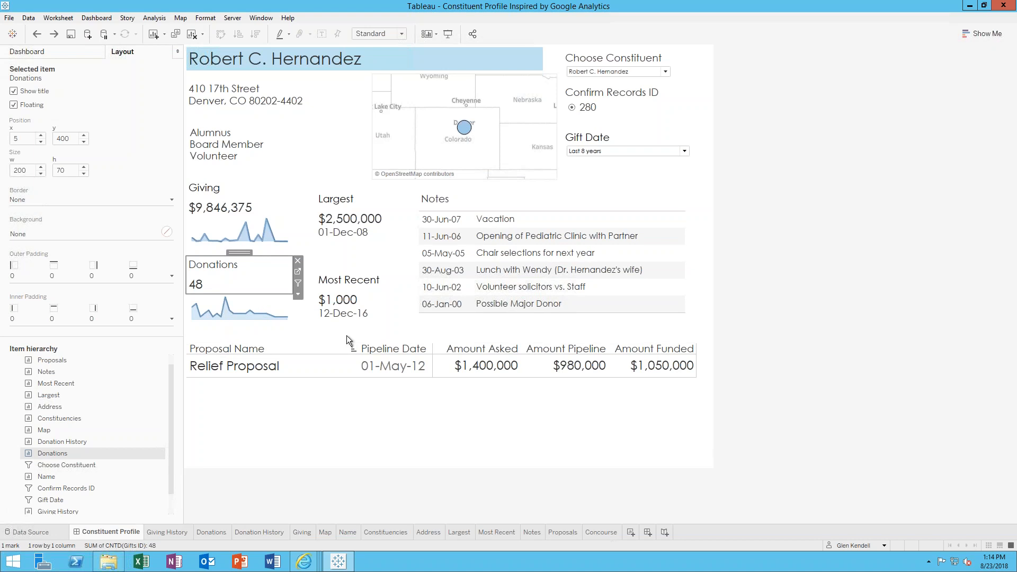
pyautogui.click(295, 159)
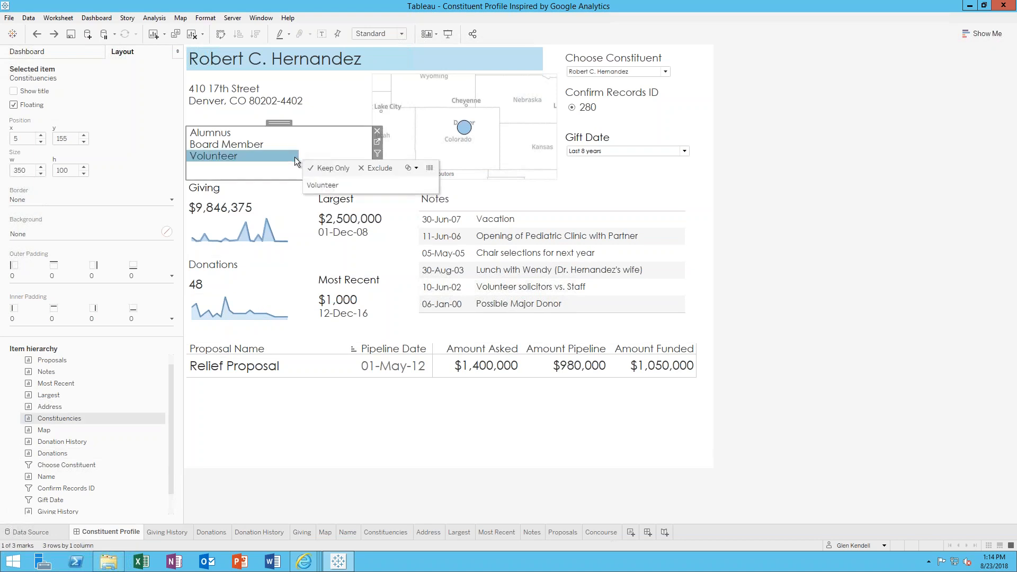
pyautogui.click(472, 408)
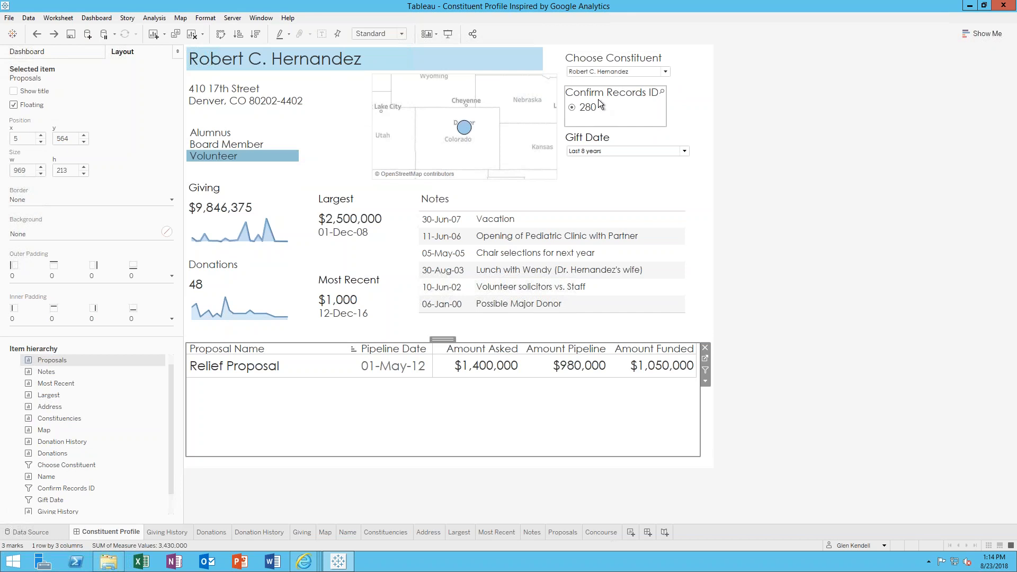
# Examine the Choose Constituent list and the Name worksheet's Records ID filter options, then return to the Constituent Profile dashboard.
pyautogui.click(665, 71)
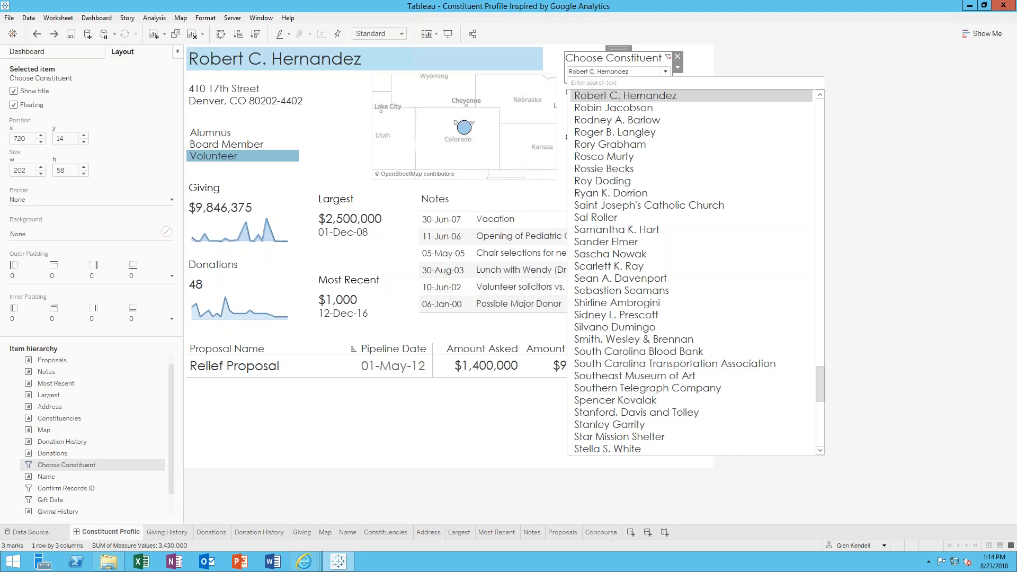
pyautogui.click(631, 97)
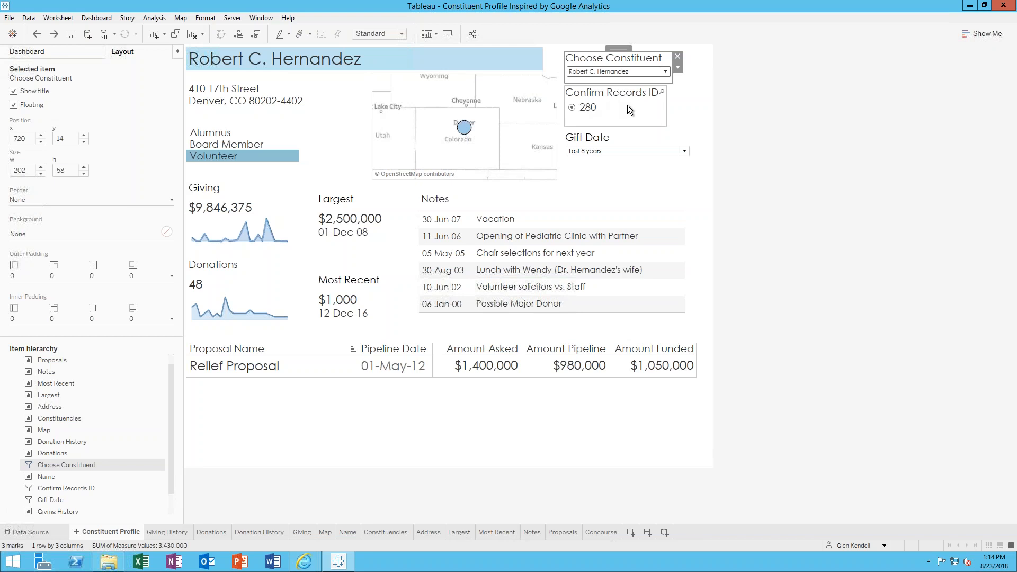
pyautogui.click(345, 531)
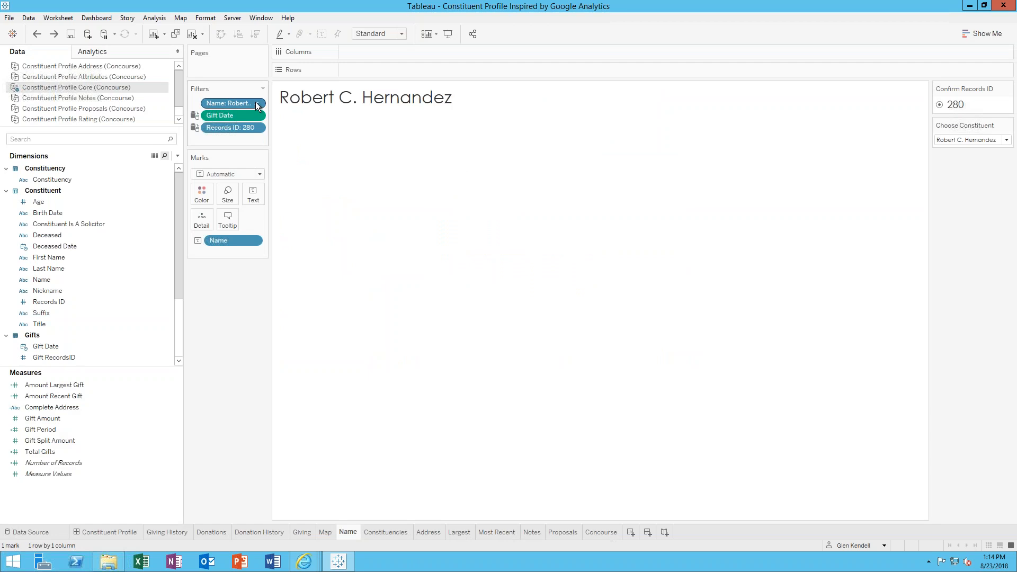
pyautogui.click(258, 129)
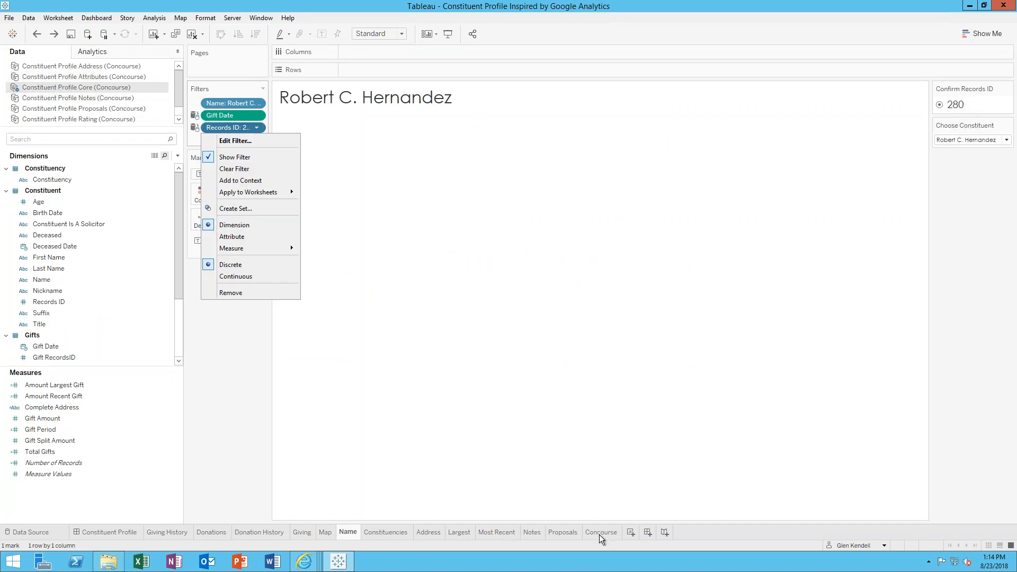
pyautogui.click(125, 534)
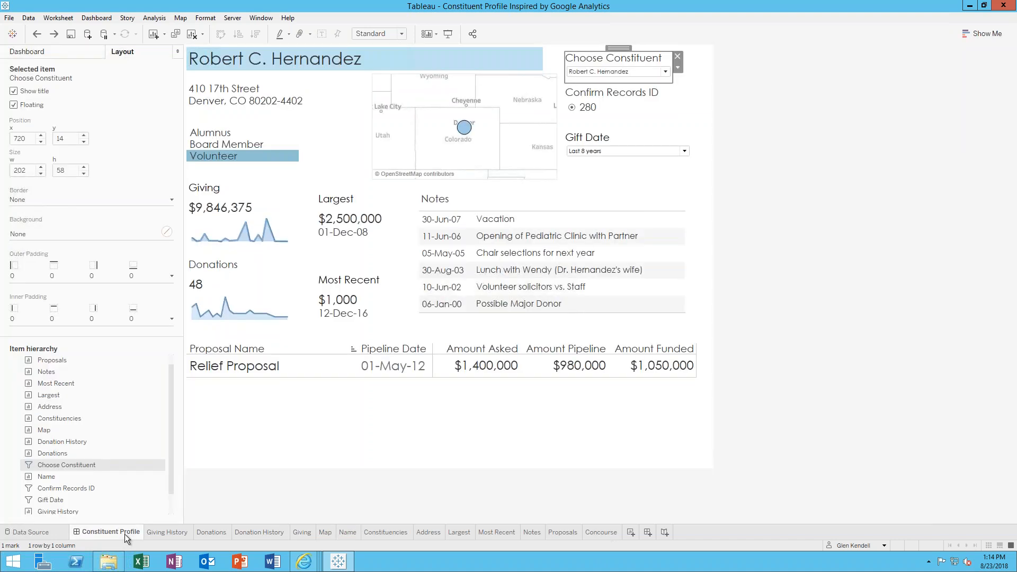
# Compare the display and relevant-value options of the Choose Constituent and Confirm Records ID filters.
pyautogui.click(678, 68)
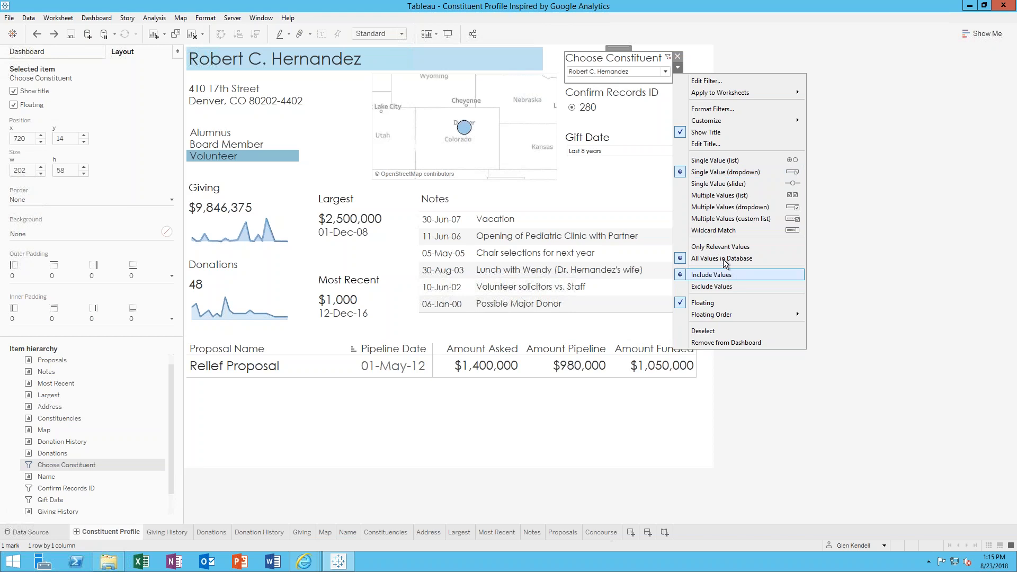
pyautogui.click(833, 239)
pyautogui.click(618, 106)
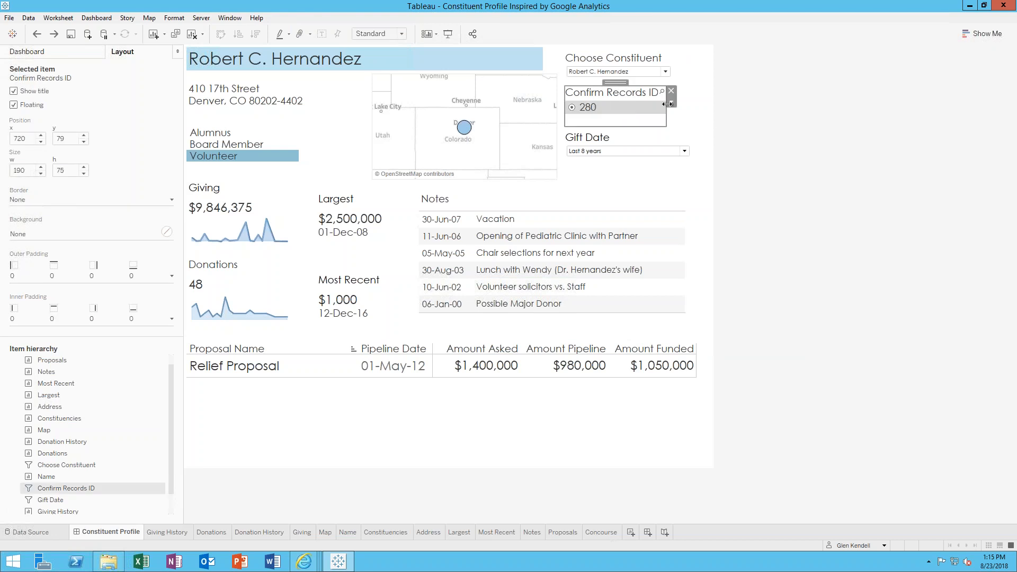
pyautogui.click(671, 102)
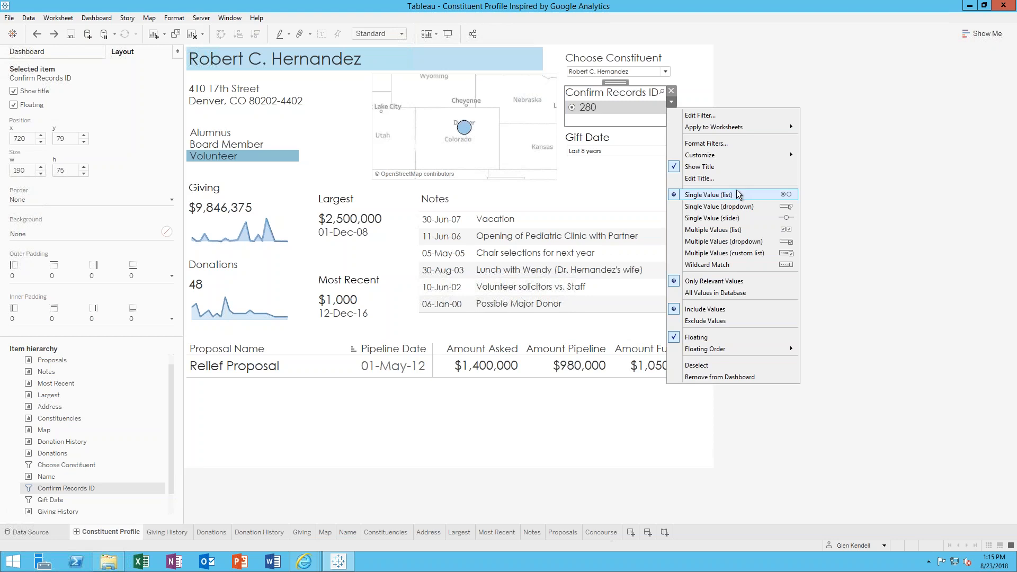
pyautogui.moveTo(726, 154)
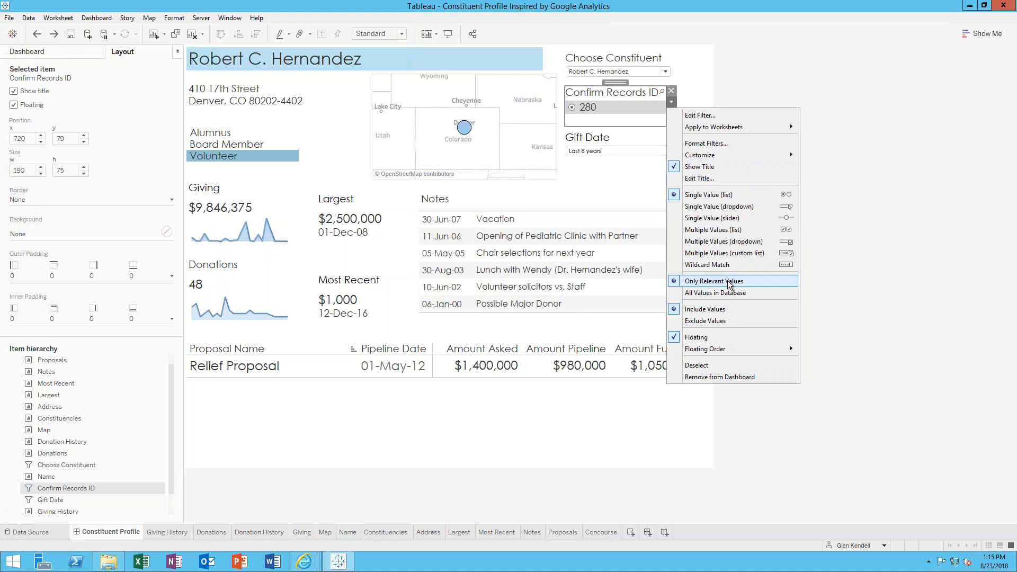
pyautogui.click(705, 87)
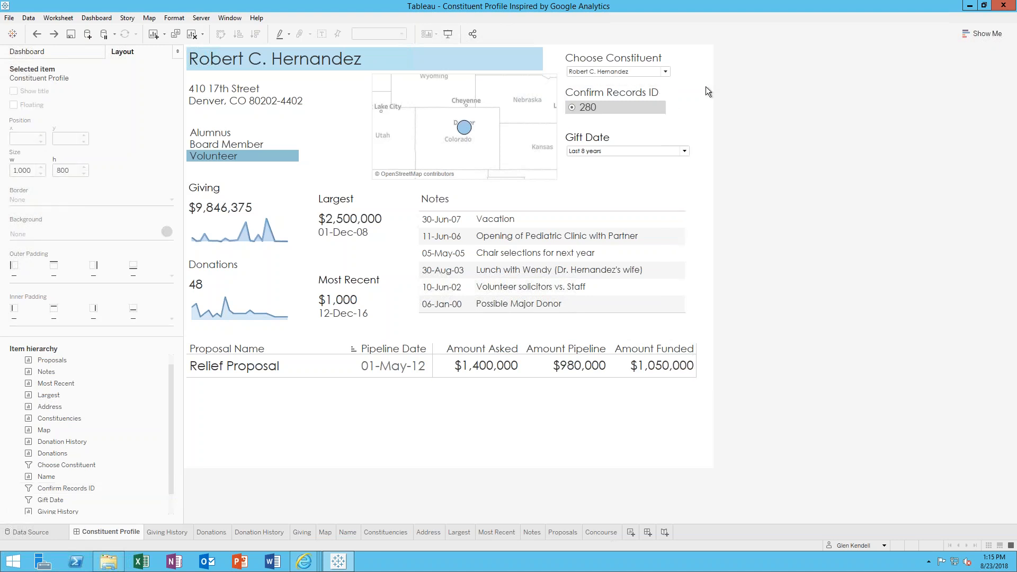
# Search the Choose Constituent filter by first name and switch the dashboard to the matching constituent.
pyautogui.click(664, 73)
pyautogui.write('bart')
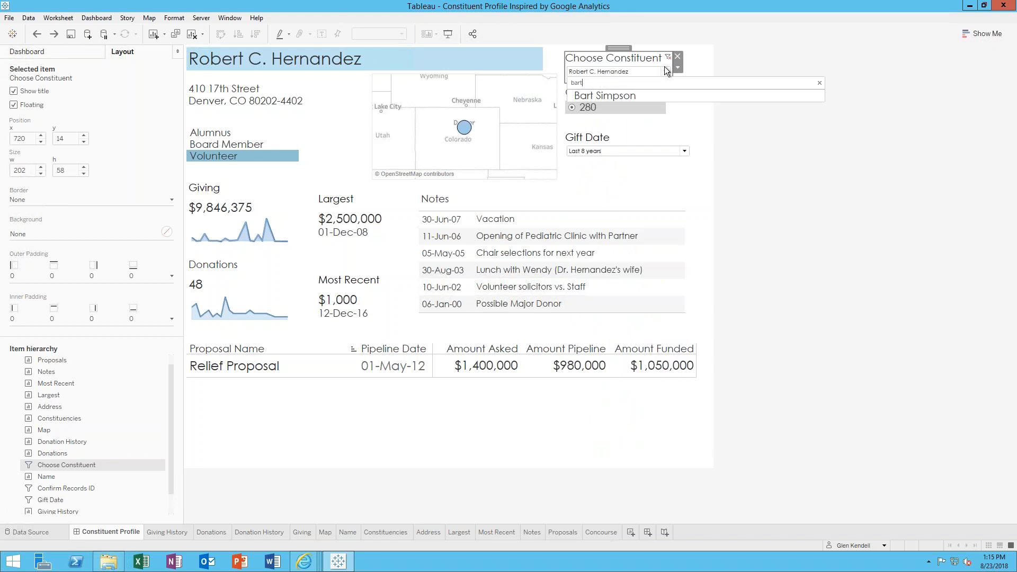
pyautogui.click(613, 94)
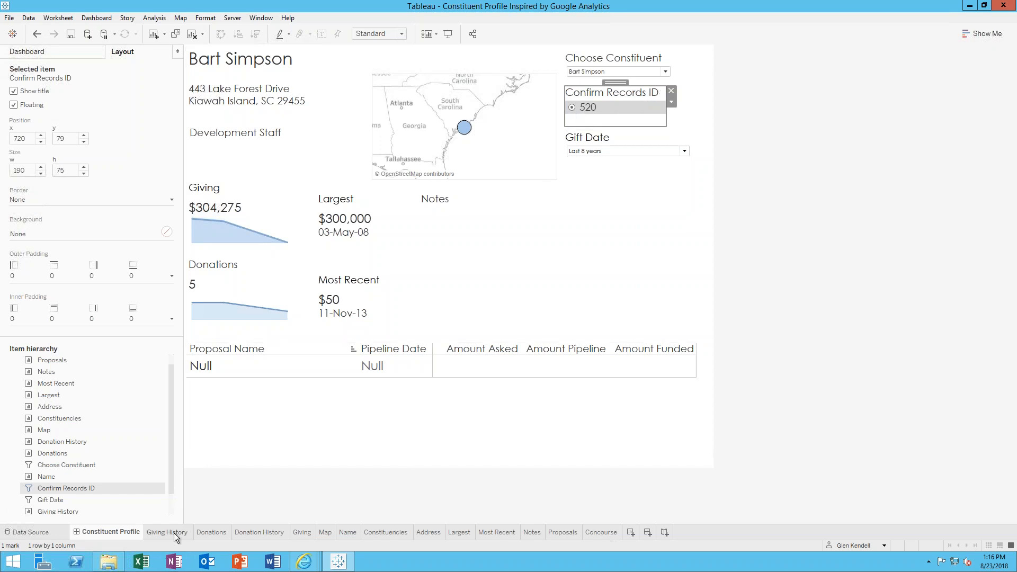
# On the Name worksheet, examine which worksheets the Name and Records ID filters apply to.
pyautogui.moveTo(173, 533)
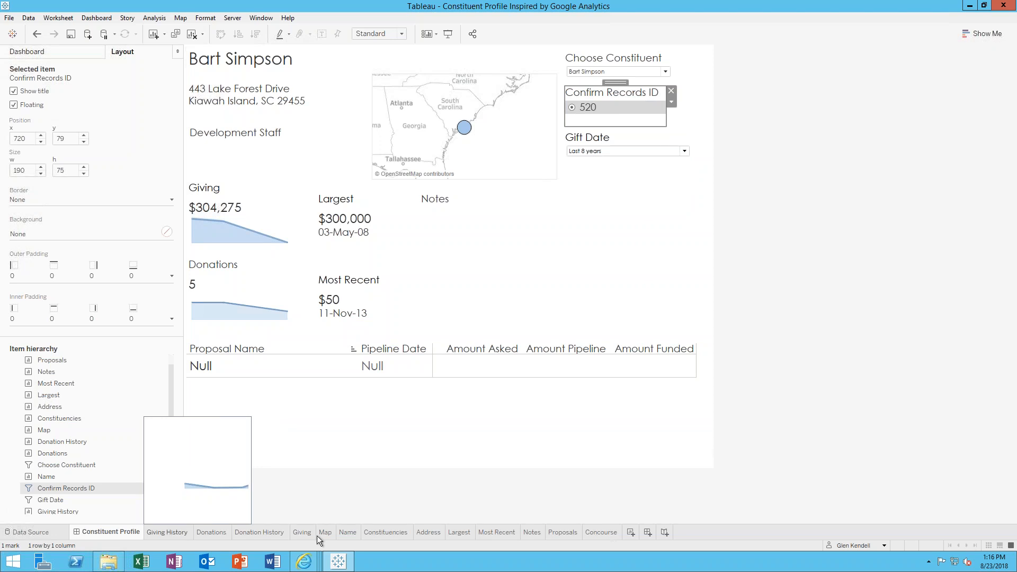
pyautogui.click(343, 533)
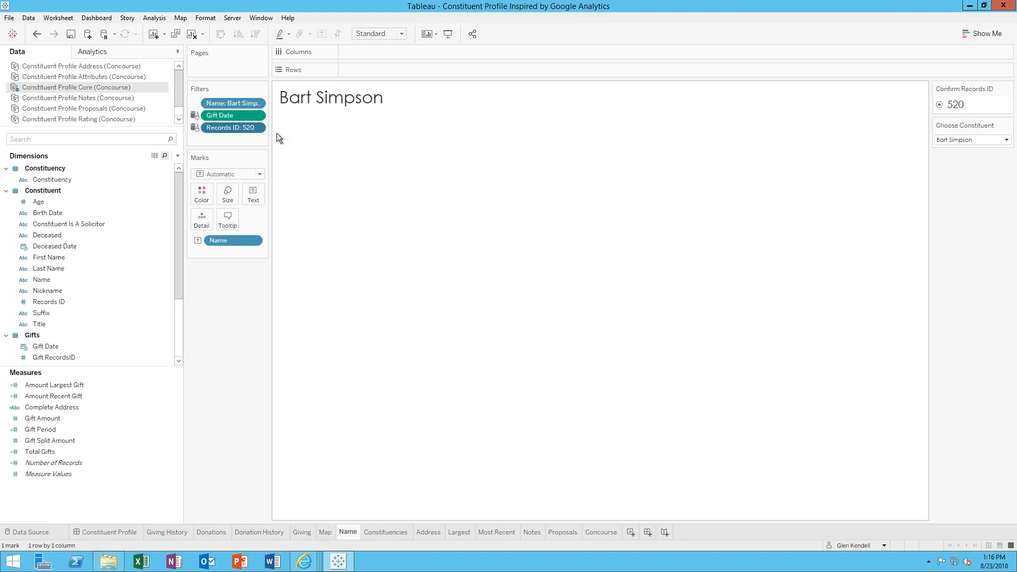
pyautogui.click(258, 103)
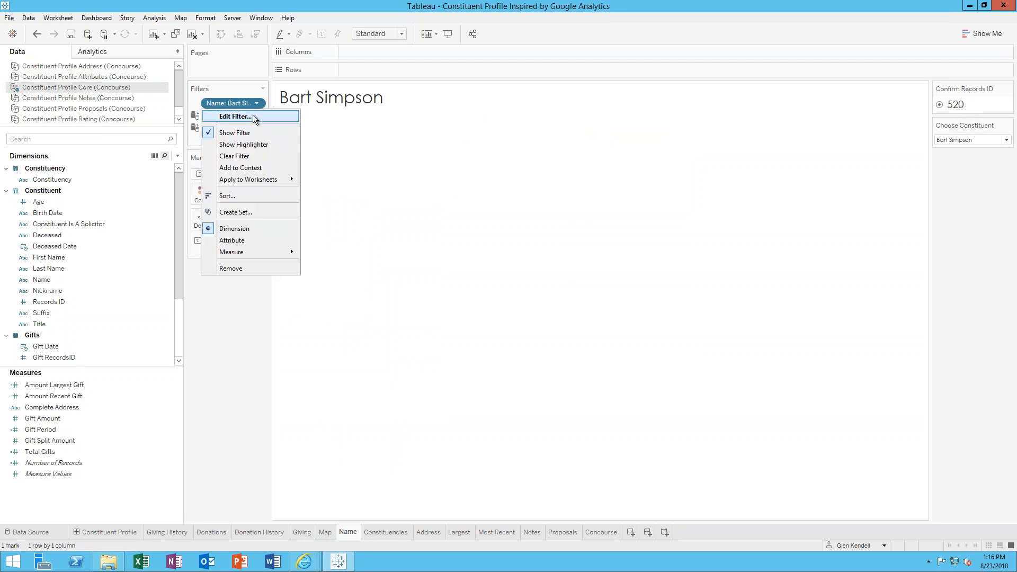
pyautogui.moveTo(262, 179)
pyautogui.click(246, 297)
pyautogui.click(258, 128)
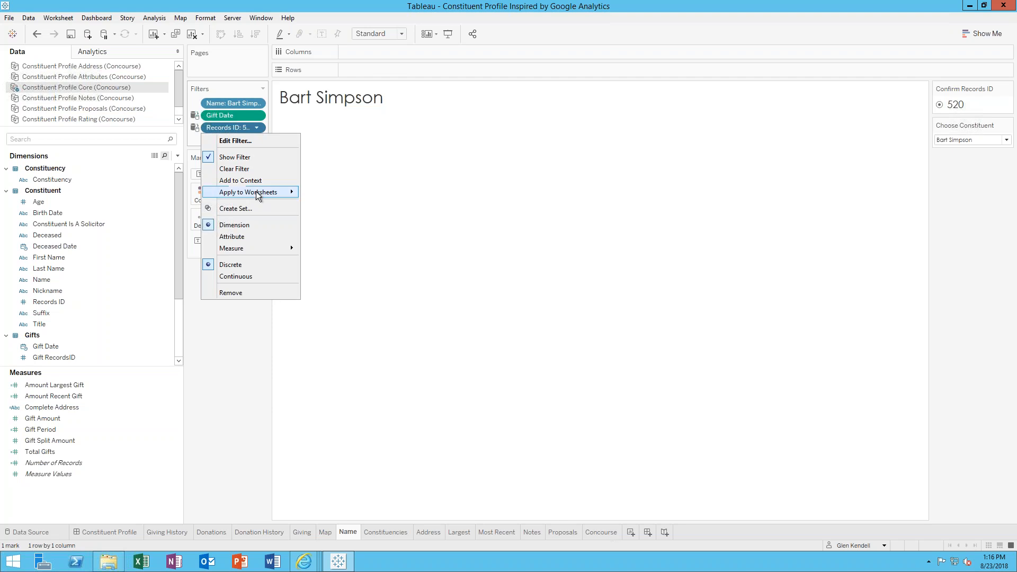
pyautogui.moveTo(260, 194)
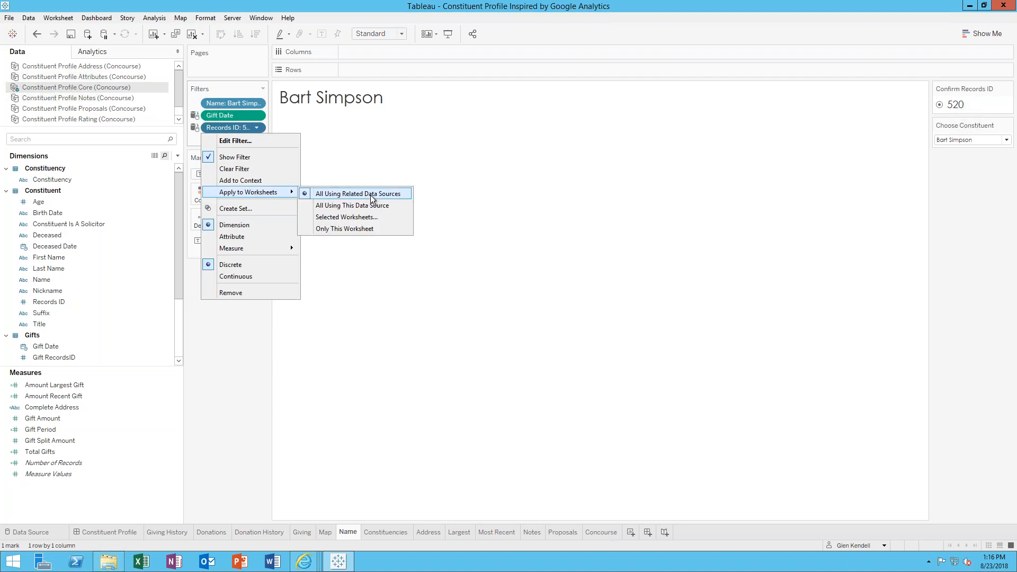
pyautogui.click(245, 355)
# Check the Records ID filter on the Map, Giving, Donation History, Donations and Giving History worksheets, and return to the dashboard.
pyautogui.click(322, 535)
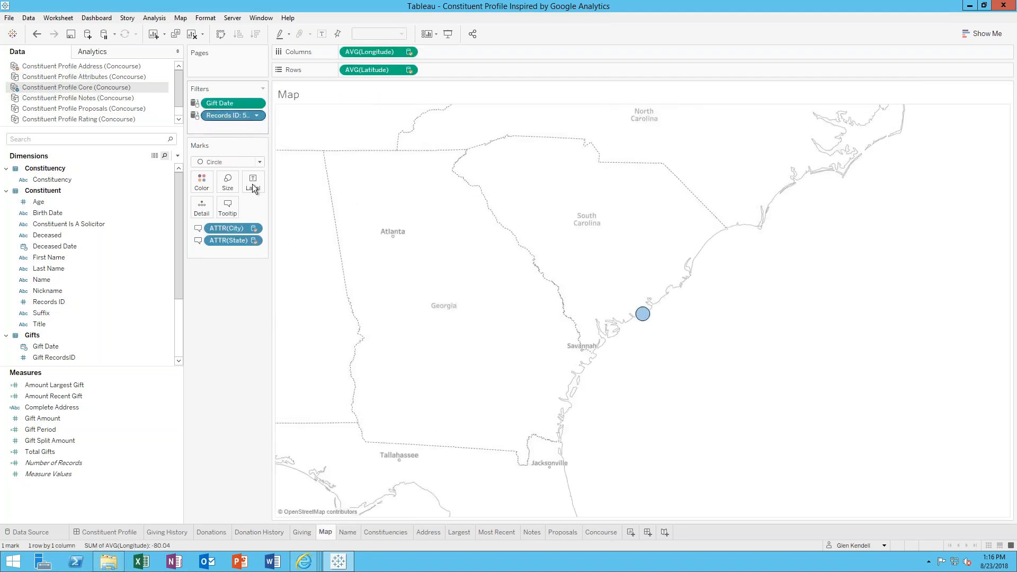
pyautogui.click(296, 536)
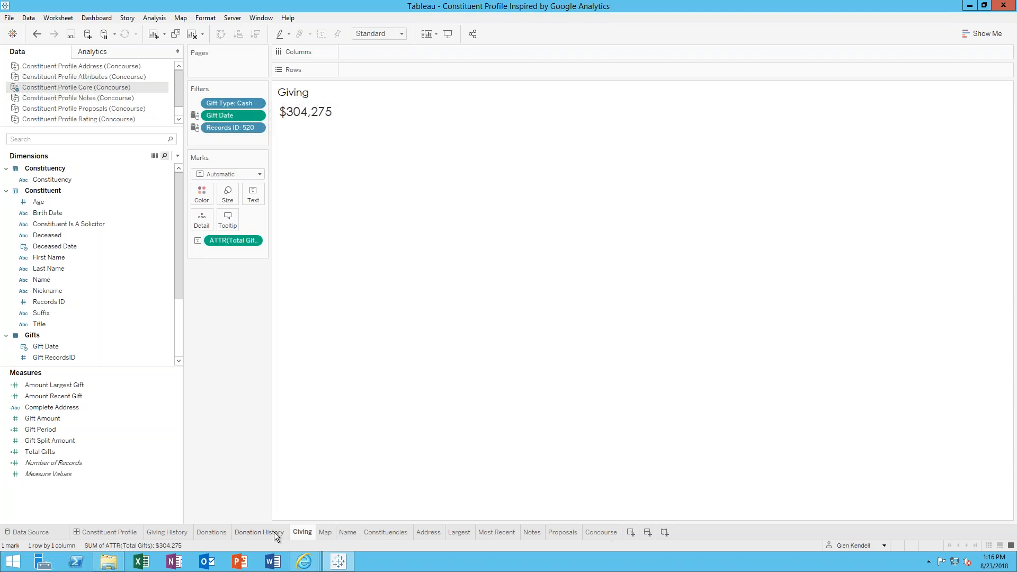
pyautogui.click(275, 531)
pyautogui.click(227, 530)
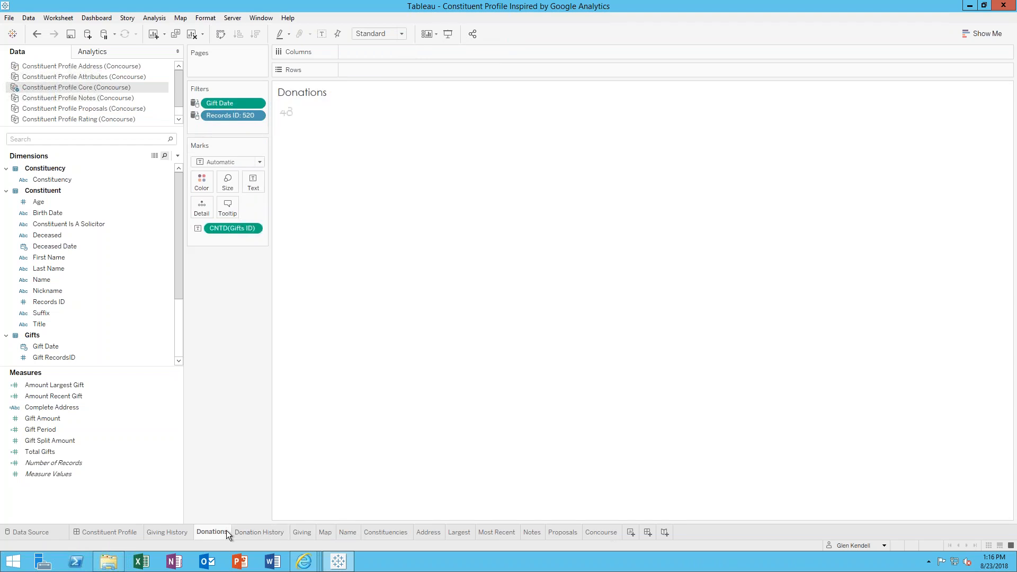
pyautogui.click(167, 532)
pyautogui.click(126, 533)
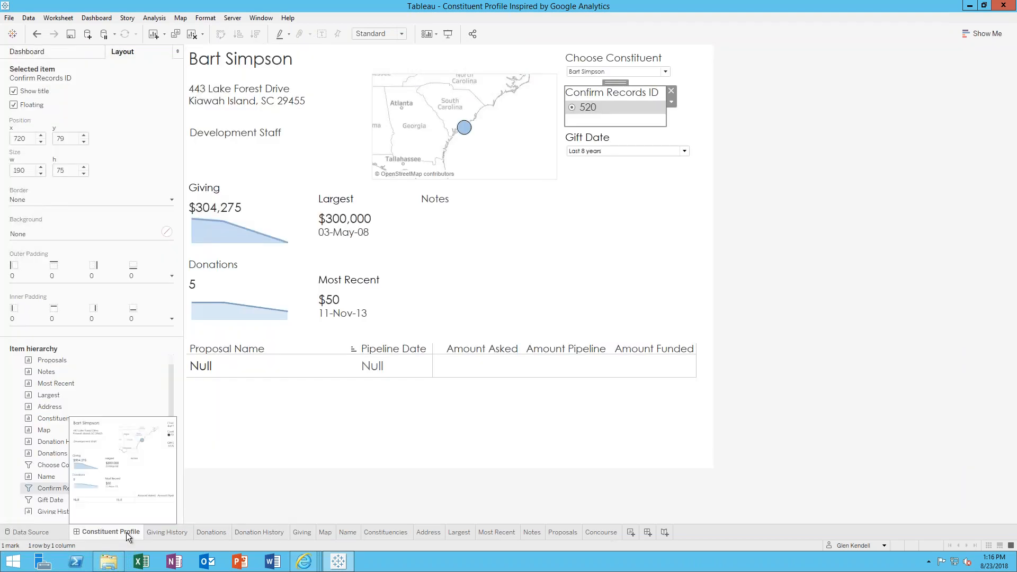
# Check the filters on the Largest and Notes worksheets, and compare the Notes and Core data sources' Records ID link.
pyautogui.click(463, 533)
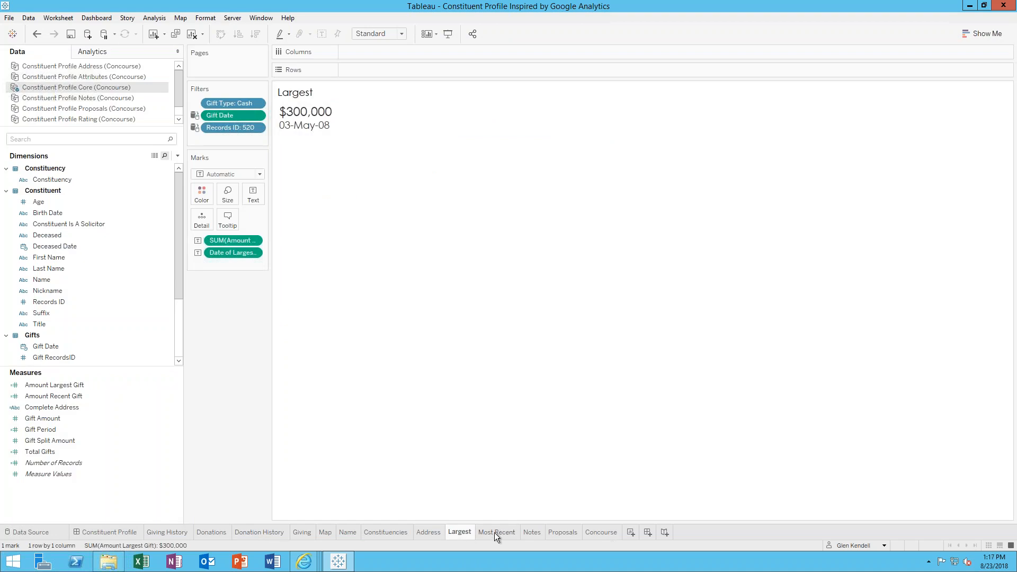
pyautogui.click(530, 532)
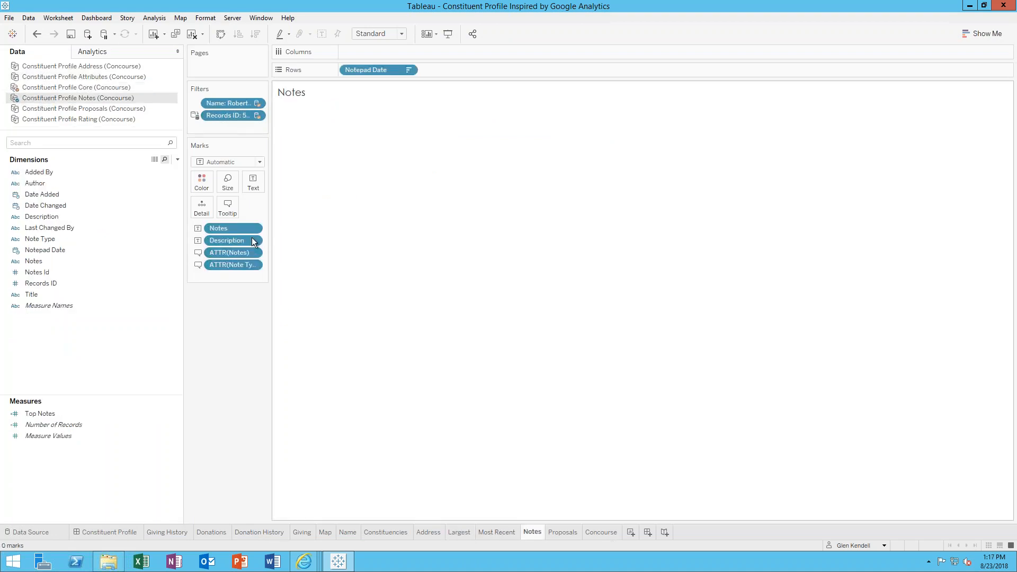
pyautogui.click(101, 88)
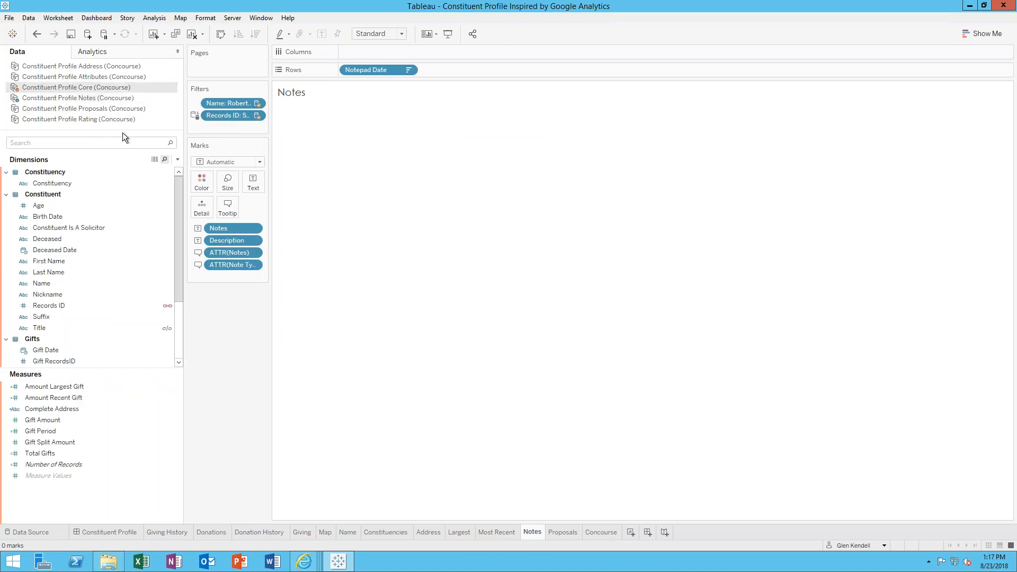
pyautogui.click(96, 97)
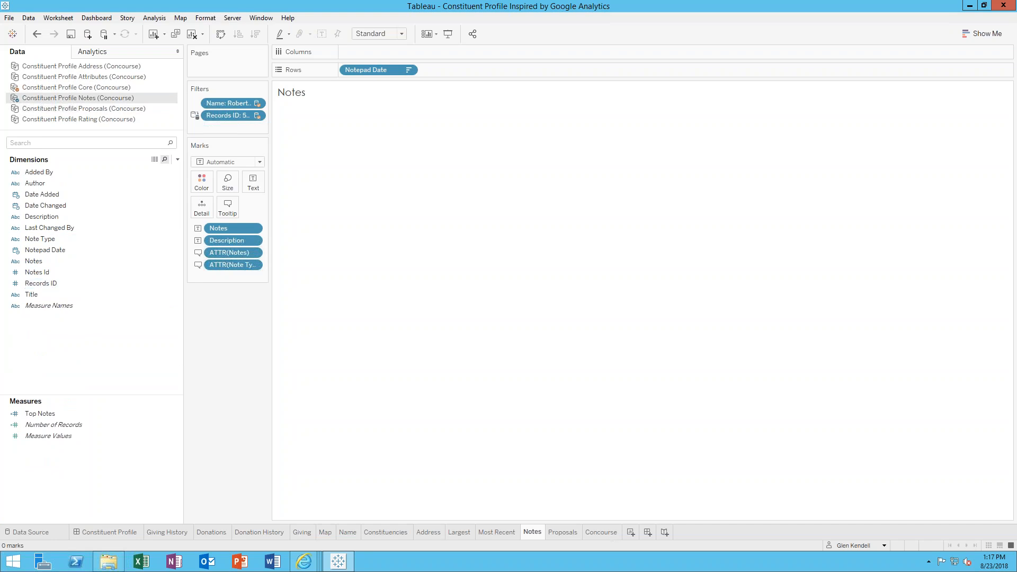
pyautogui.click(54, 88)
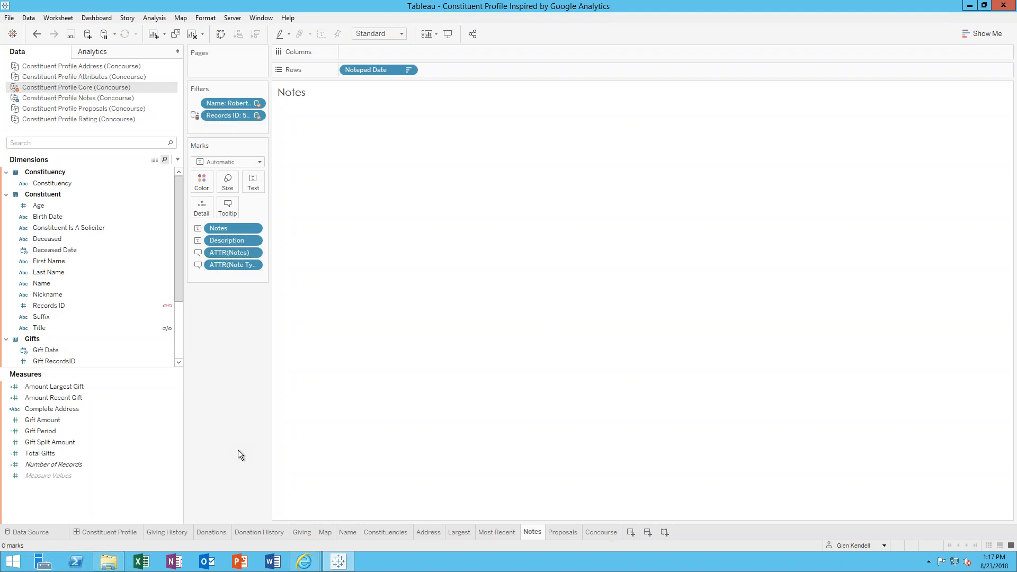
# Return to the Constituent Profile dashboard and set the Gift Date filter to the last 5 years.
pyautogui.click(133, 533)
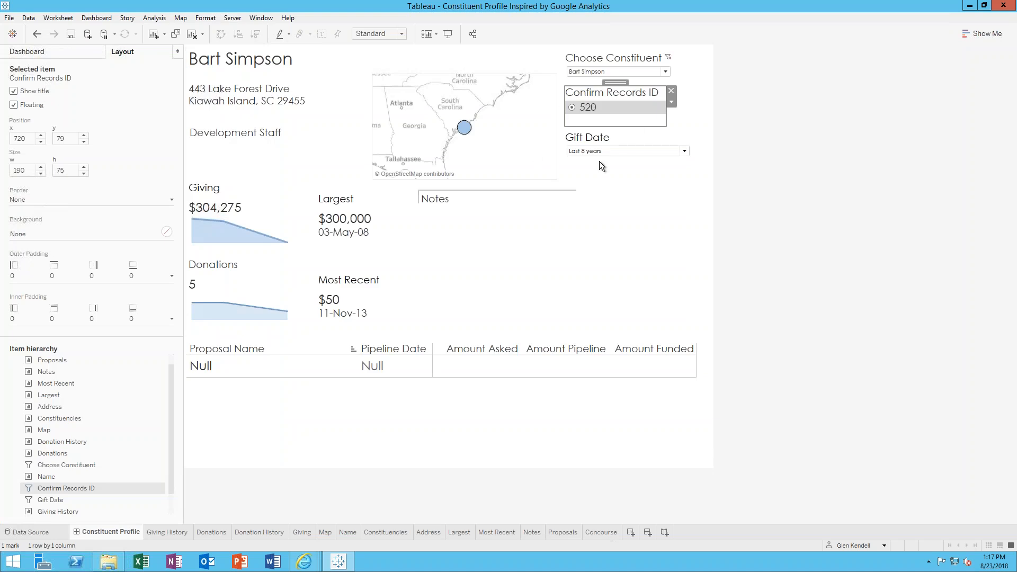
pyautogui.click(630, 139)
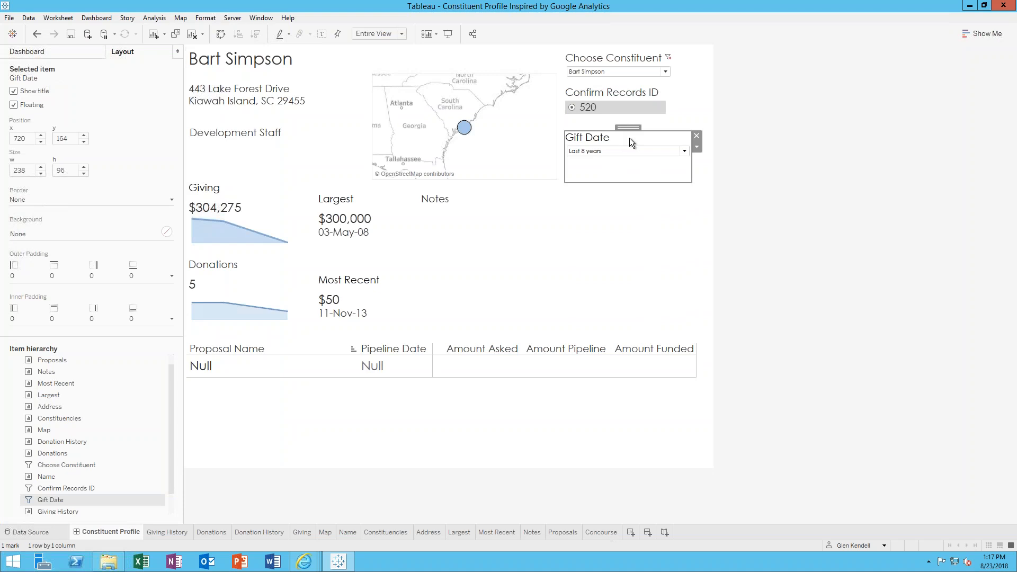
pyautogui.click(683, 151)
pyautogui.press('BackSpace')
pyautogui.write('5')
pyautogui.click(657, 277)
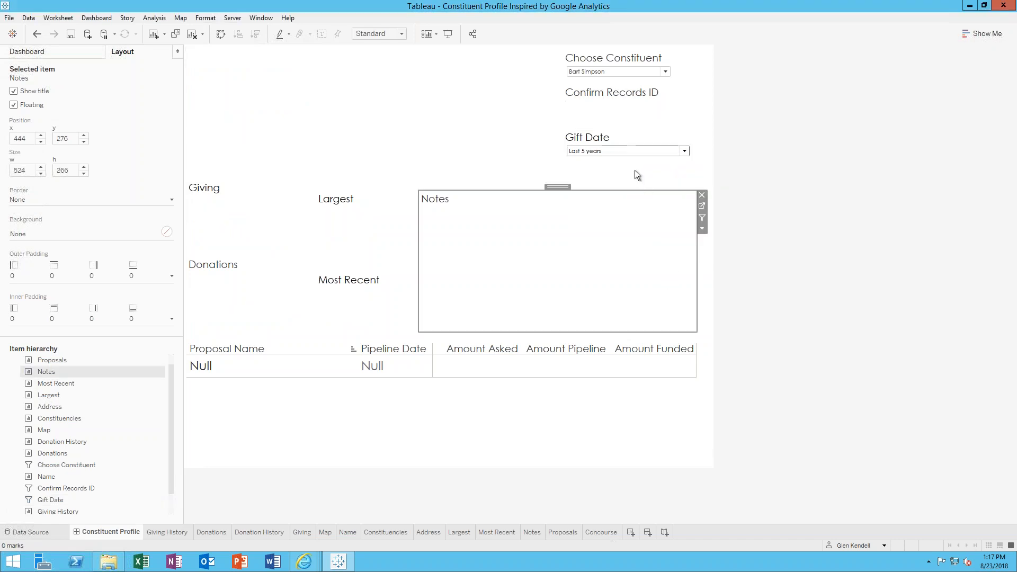
# Search the Choose Constituent filter for "robert", switch the dashboard to the matching constituent and confirm the Records ID.
pyautogui.click(628, 69)
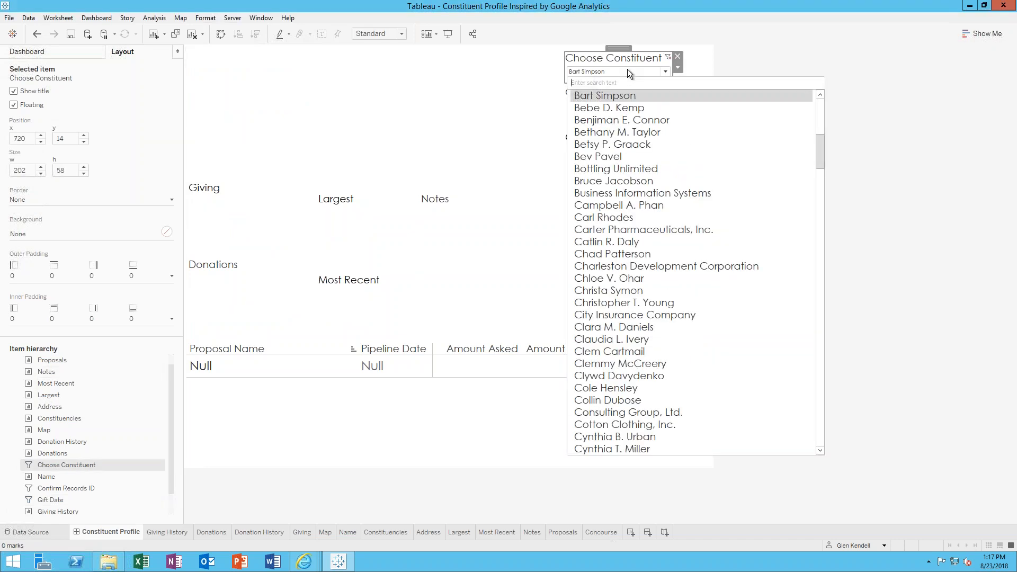
pyautogui.write('robert')
pyautogui.click(626, 95)
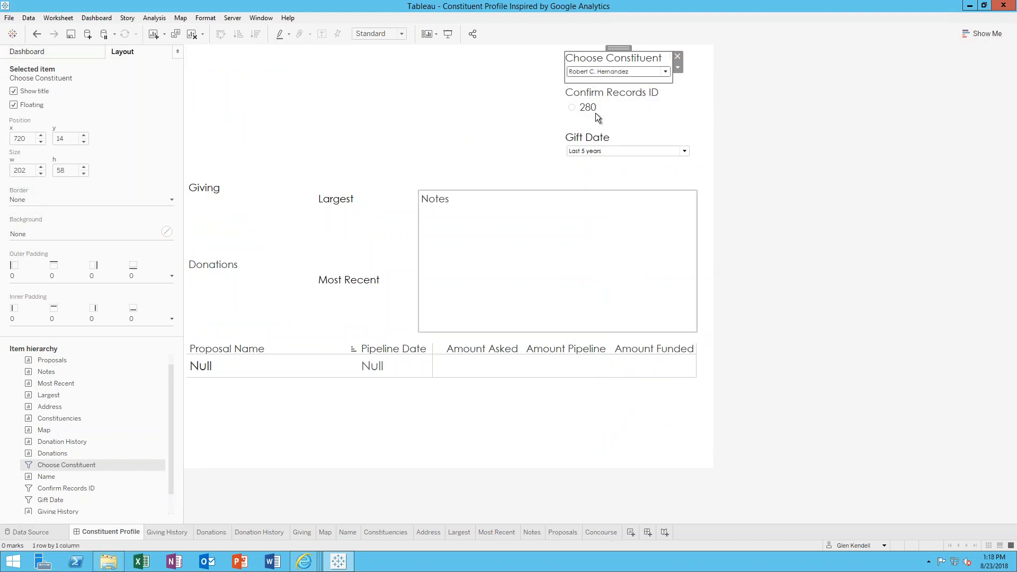
# Set the dashboard's Gift Date filter to the last 3 years.
pyautogui.click(685, 145)
pyautogui.click(683, 151)
pyautogui.doubleClick(718, 189)
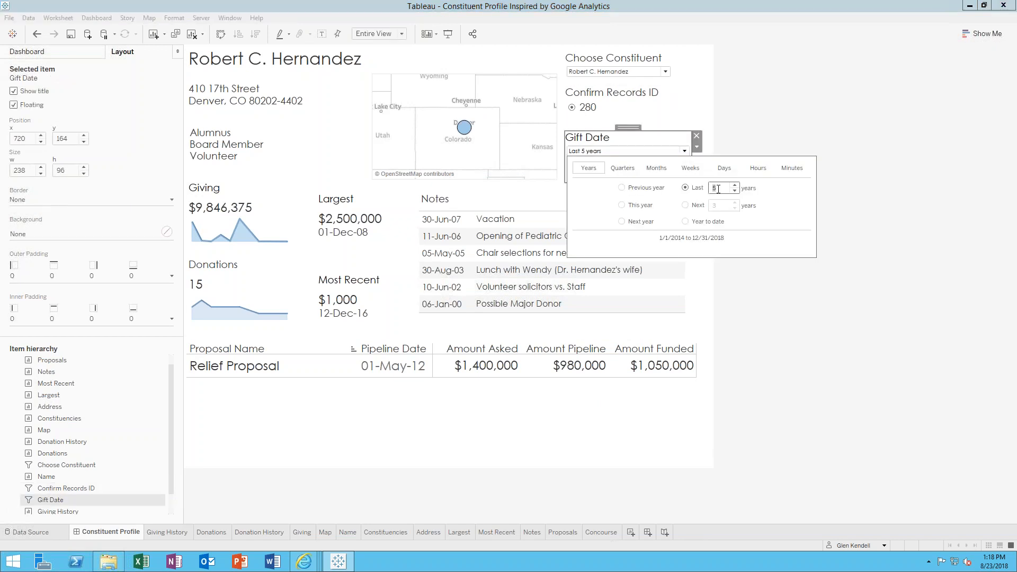
pyautogui.click(697, 115)
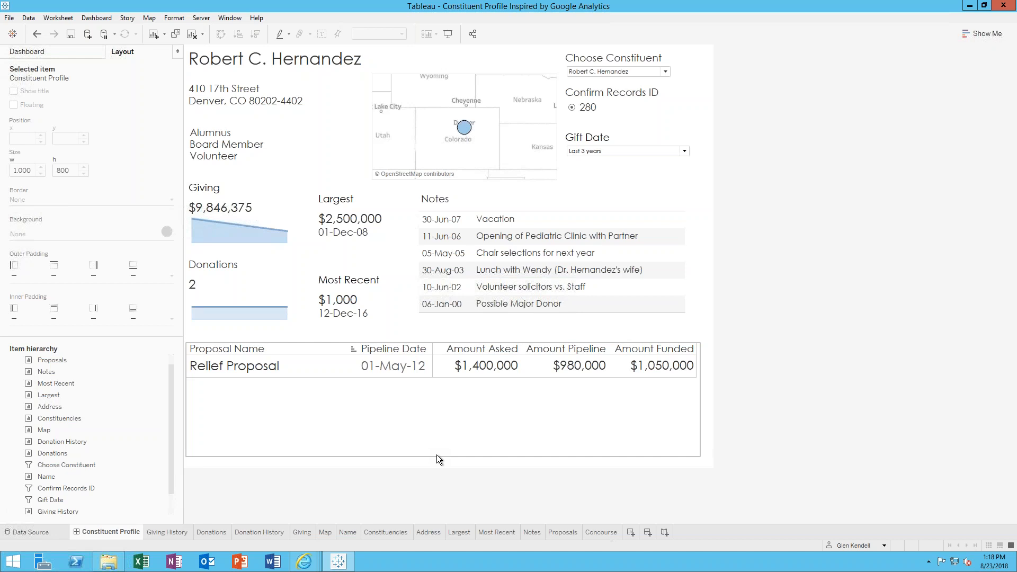
# Examine the Address worksheet's Gift Date and Records ID filters and its data sources, and return to the Constituent Profile dashboard.
pyautogui.click(427, 532)
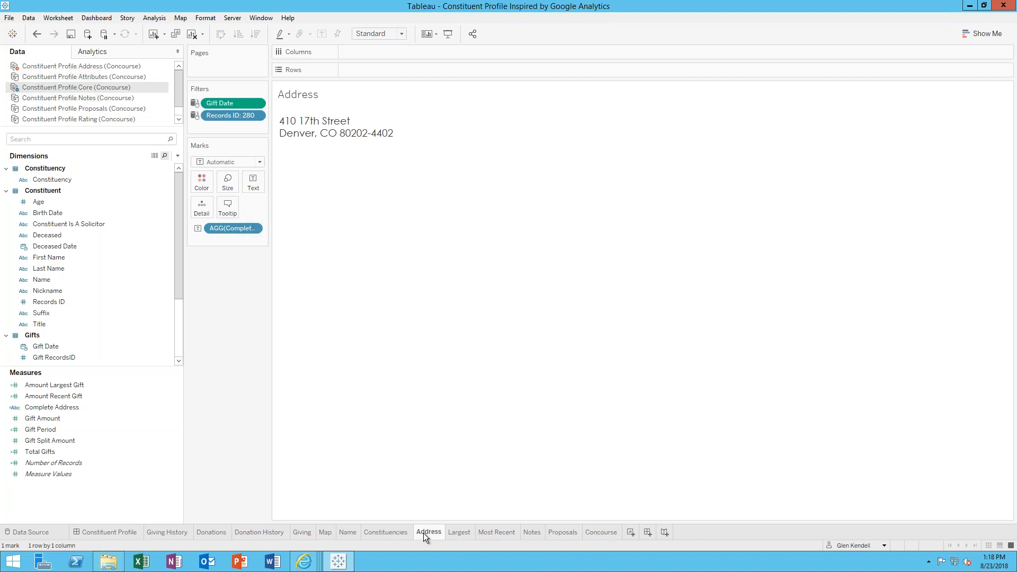
pyautogui.moveTo(421, 533)
pyautogui.moveTo(147, 126); pyautogui.dragTo(147, 130)
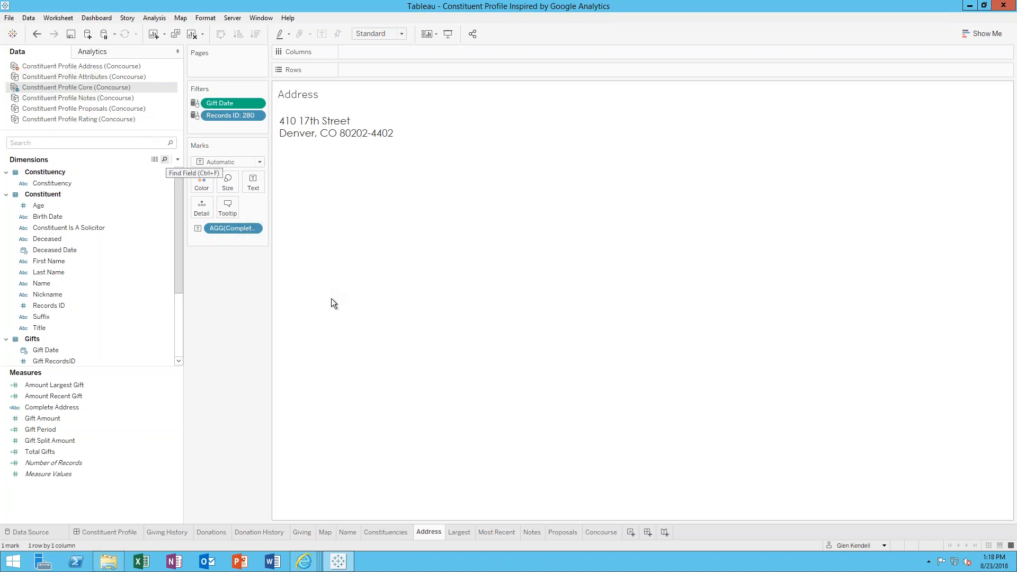
pyautogui.click(123, 536)
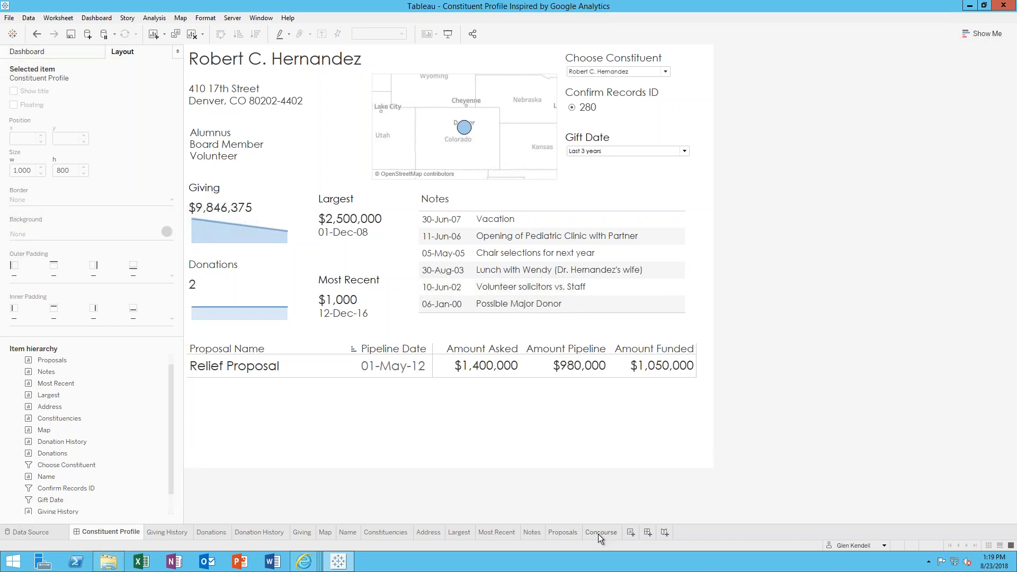
# Preview the Concourse worksheet and open it to view its webinar invitation text.
pyautogui.moveTo(599, 534)
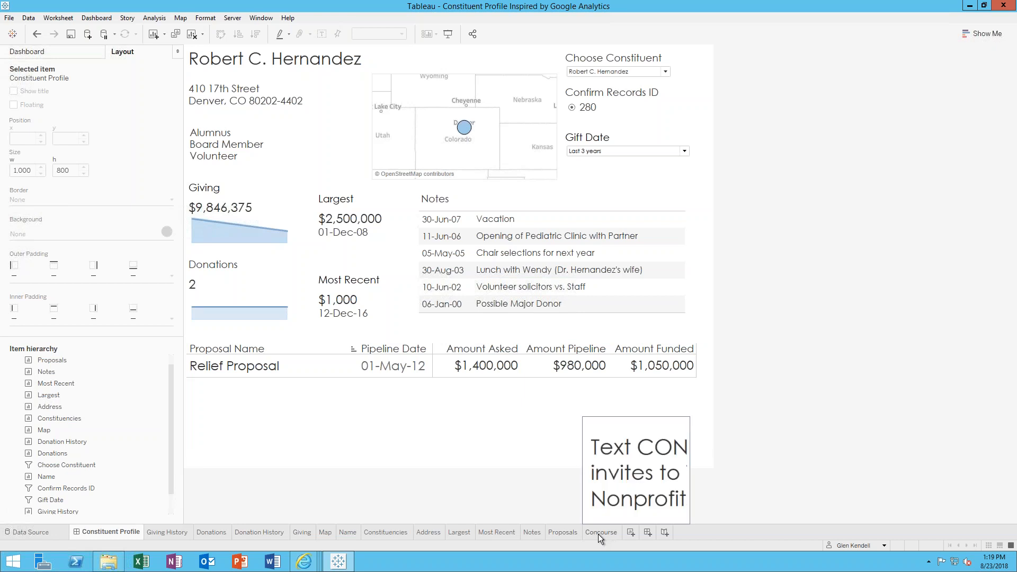
pyautogui.click(598, 532)
pyautogui.moveTo(598, 534)
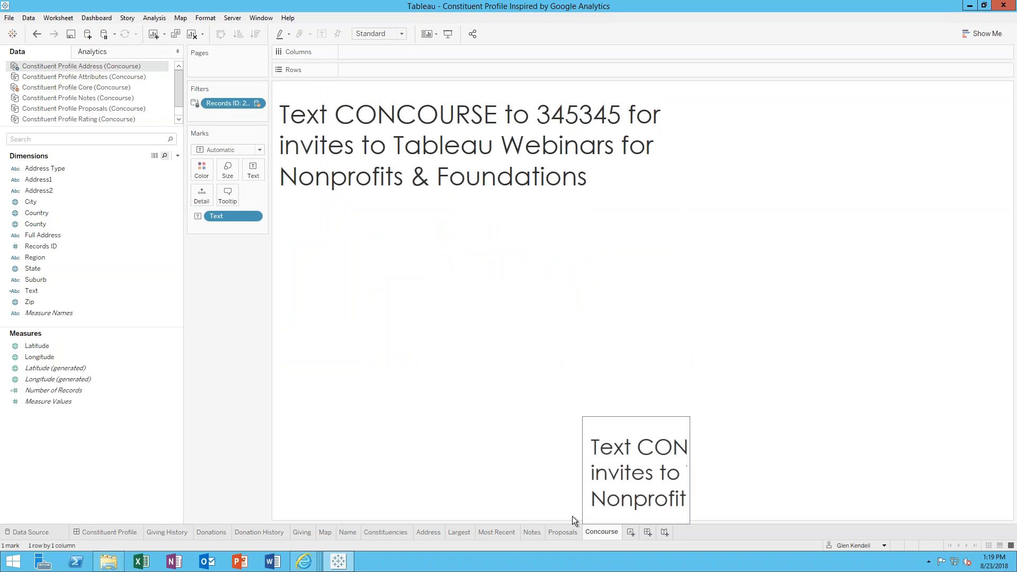